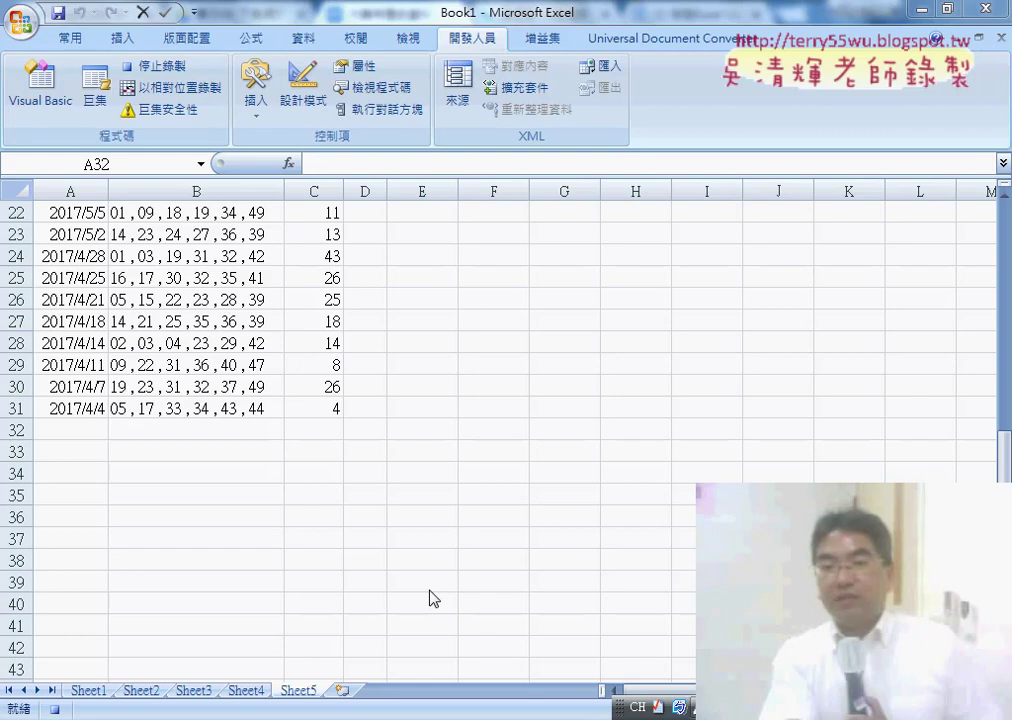
# Step: Stop the macro recording and show the recorded 大樂透下載 code in Module2
pyautogui.click(60, 100)
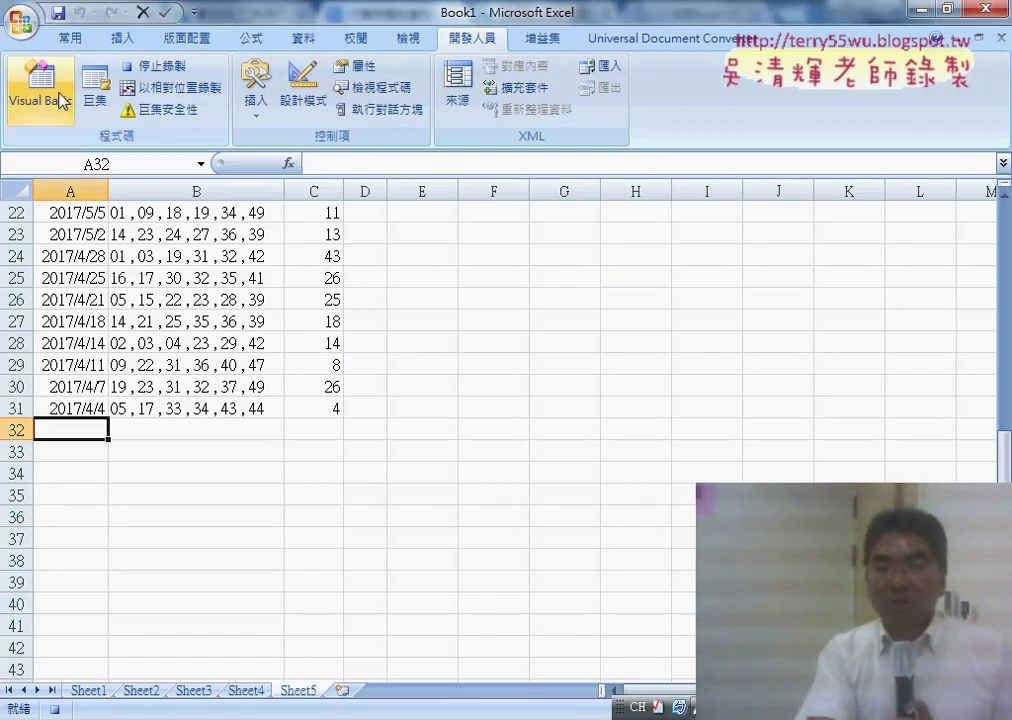
pyautogui.click(150, 66)
pyautogui.click(45, 110)
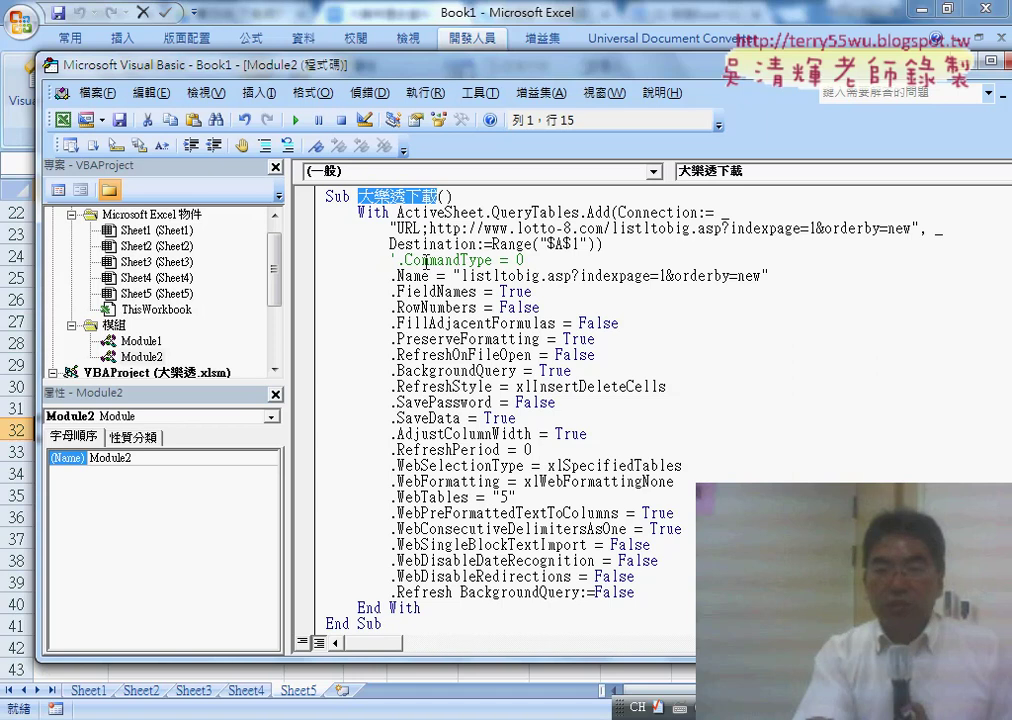
pyautogui.click(428, 228)
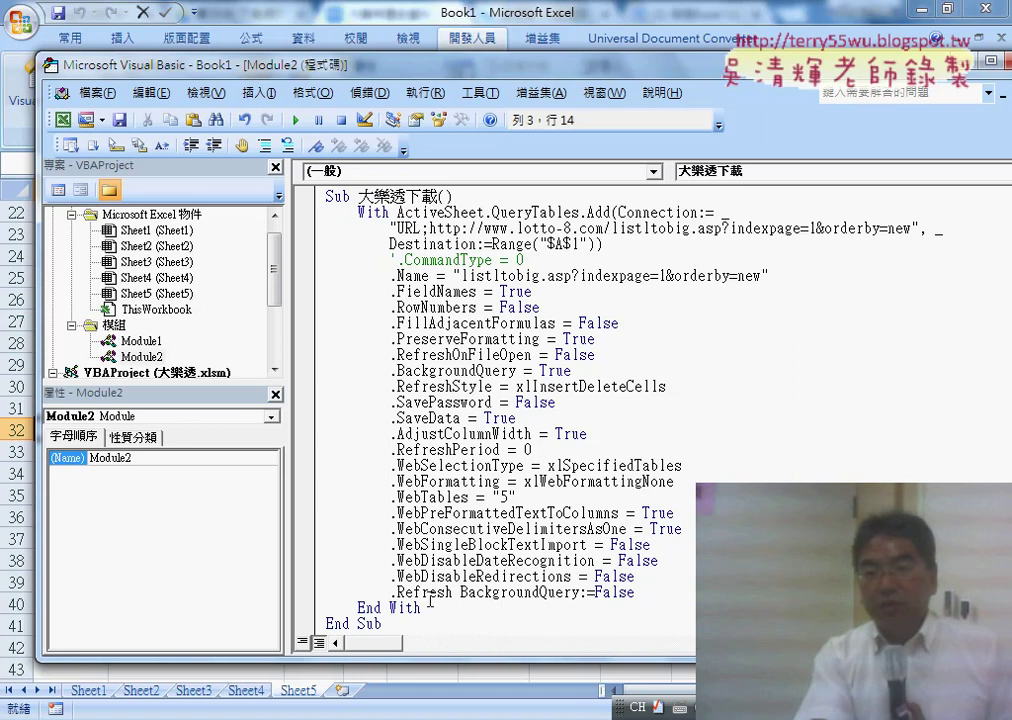
pyautogui.moveTo(375, 196); pyautogui.dragTo(440, 196)
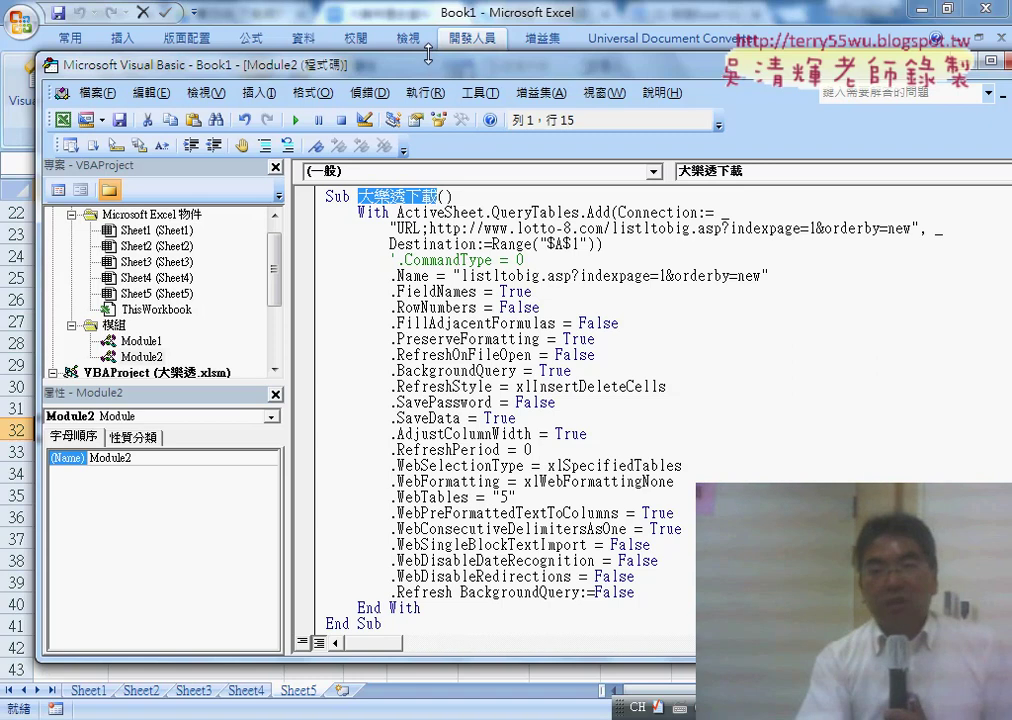
# Step: Resize and reposition the Visual Basic Editor window, narrowing the project pane
pyautogui.moveTo(338, 55); pyautogui.dragTo(428, 19)
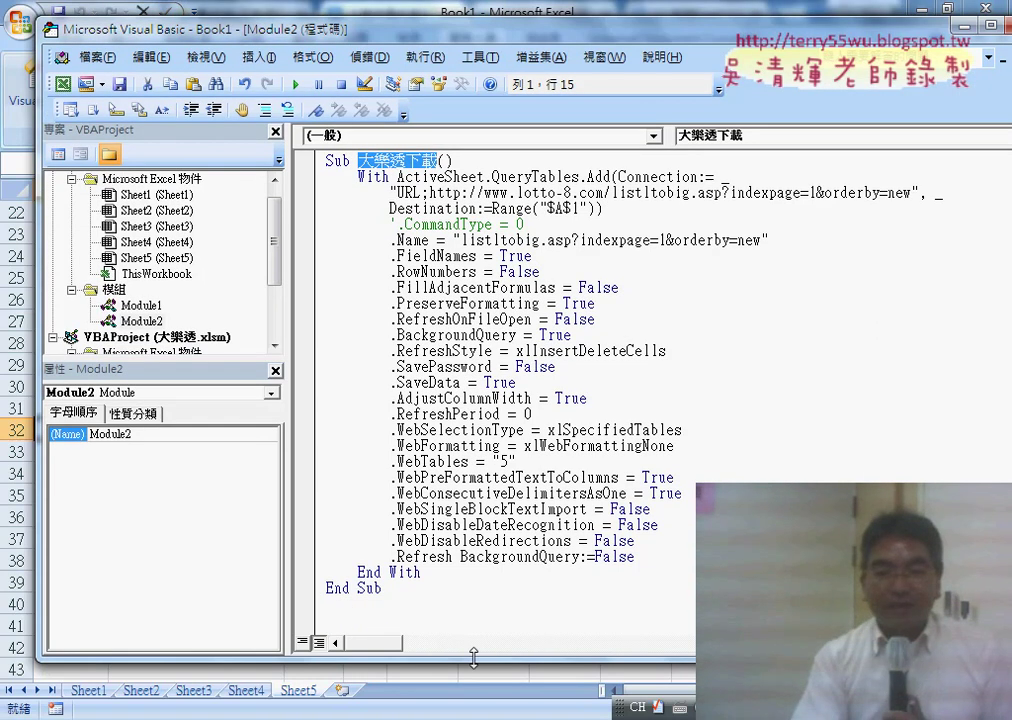
pyautogui.moveTo(473, 657); pyautogui.dragTo(473, 674)
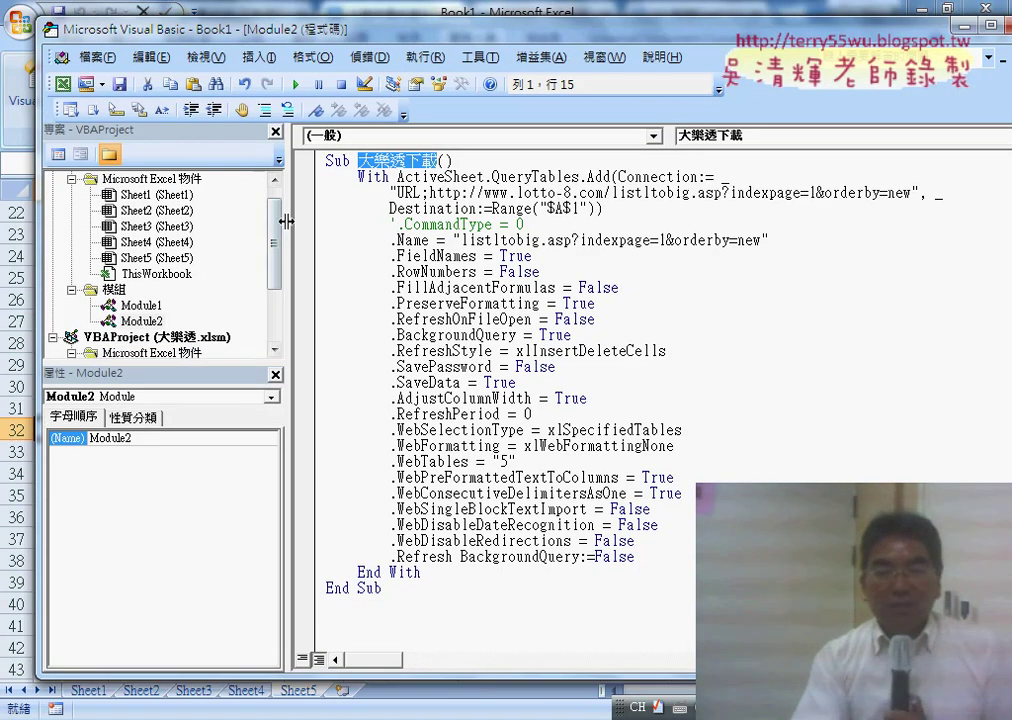
pyautogui.moveTo(286, 221); pyautogui.dragTo(224, 221)
pyautogui.doubleClick(328, 27)
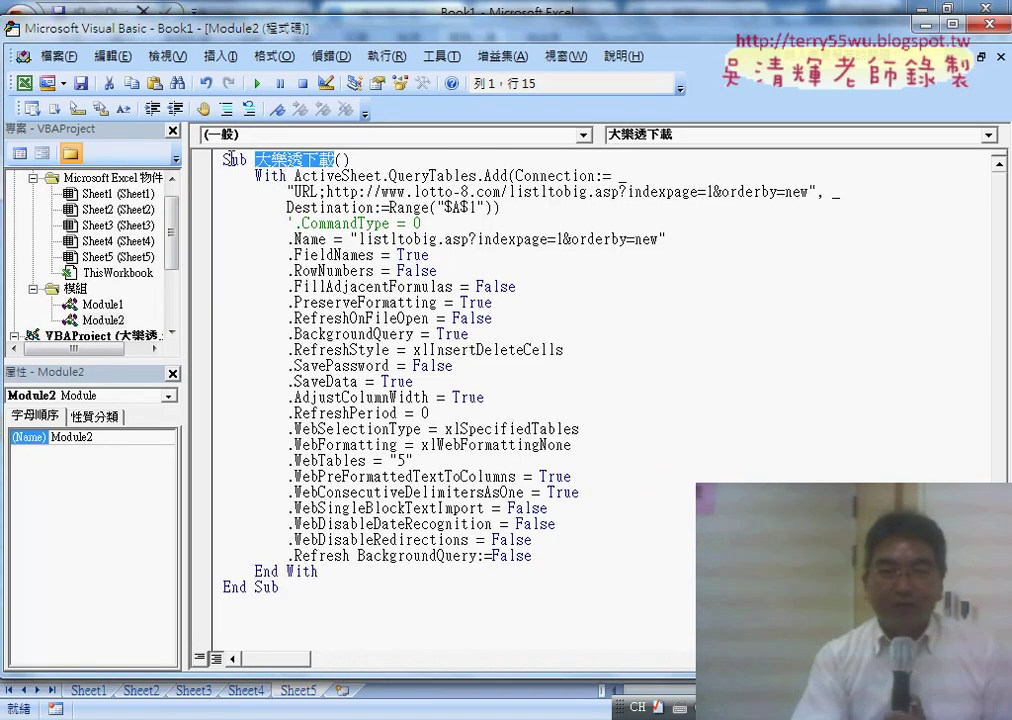
pyautogui.moveTo(66, 36); pyautogui.dragTo(108, 36)
pyautogui.moveTo(35, 66); pyautogui.dragTo(120, 66)
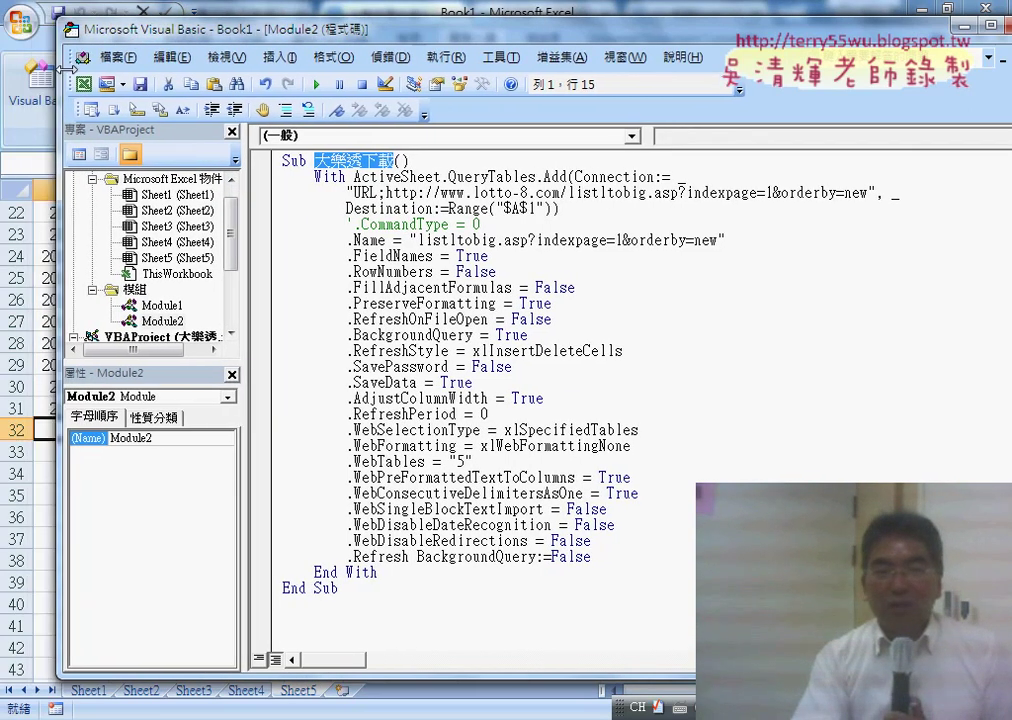
pyautogui.doubleClick(293, 40)
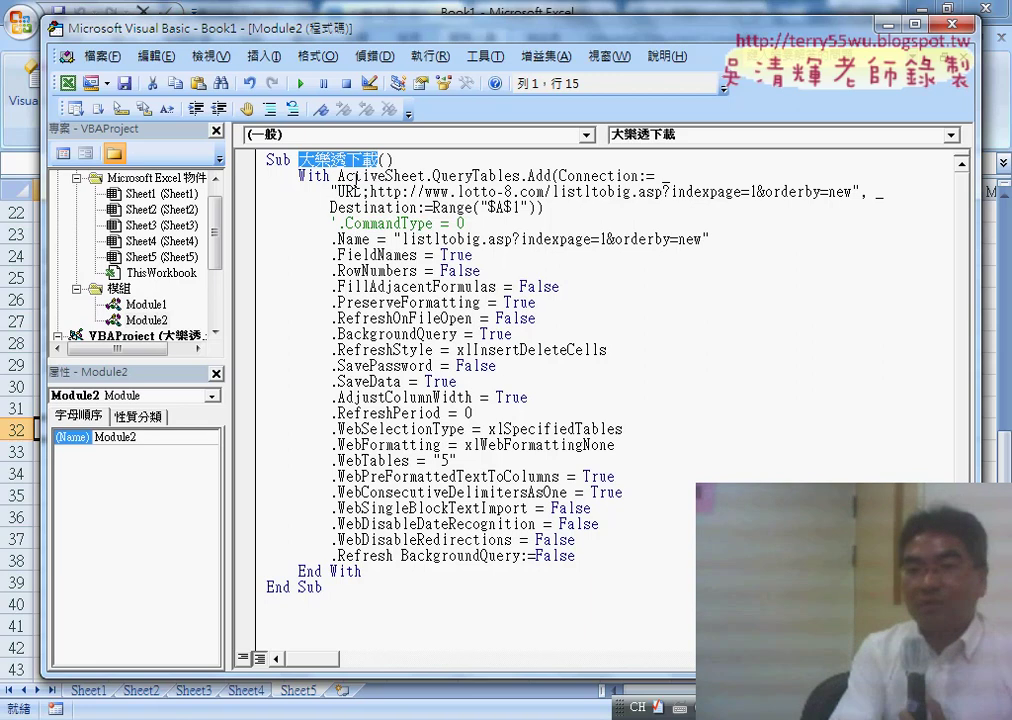
pyautogui.moveTo(371, 192); pyautogui.dragTo(823, 193)
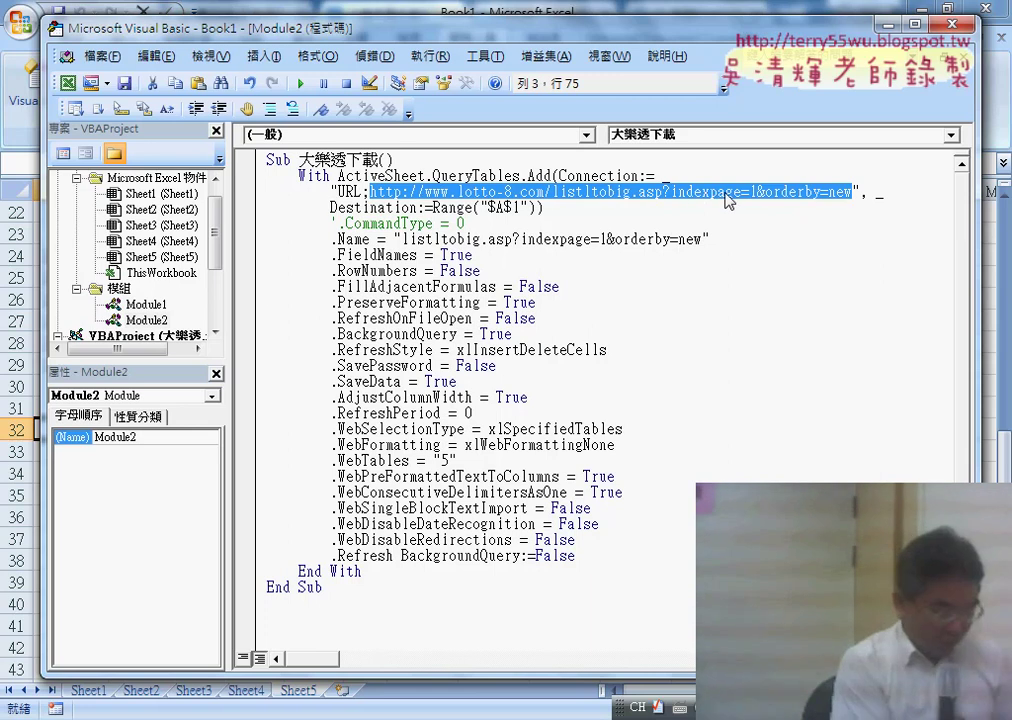
pyautogui.moveTo(729, 201)
pyautogui.mouseDown()
pyautogui.moveTo(762, 218)
pyautogui.moveTo(770, 186)
pyautogui.mouseUp()
pyautogui.moveTo(680, 203); pyautogui.dragTo(745, 203)
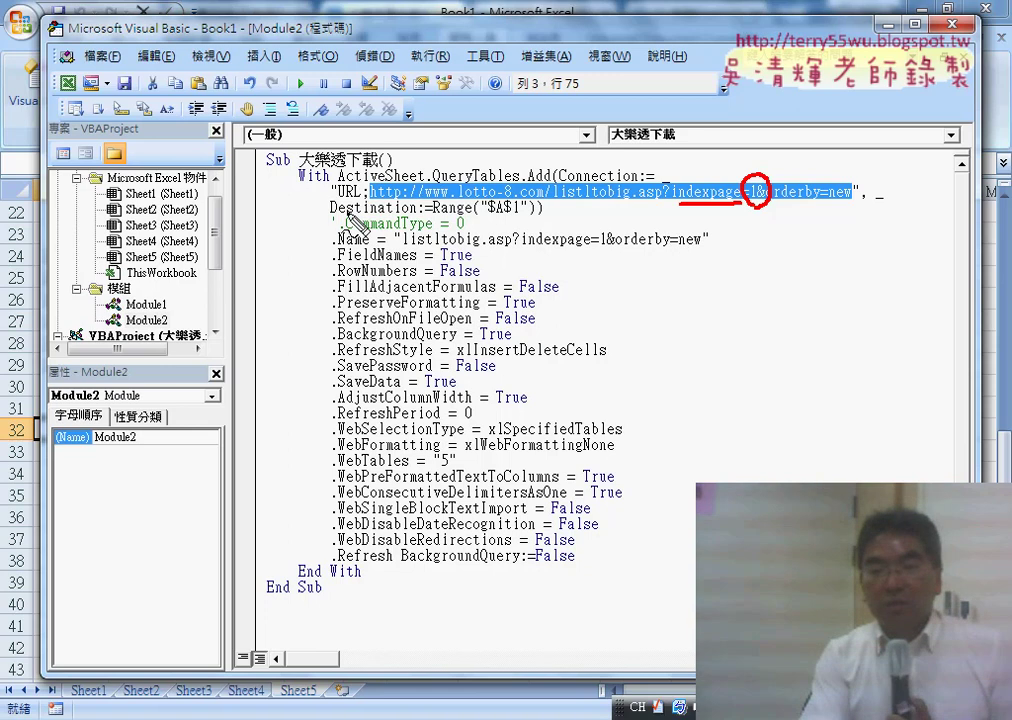
pyautogui.moveTo(330, 213); pyautogui.dragTo(393, 212)
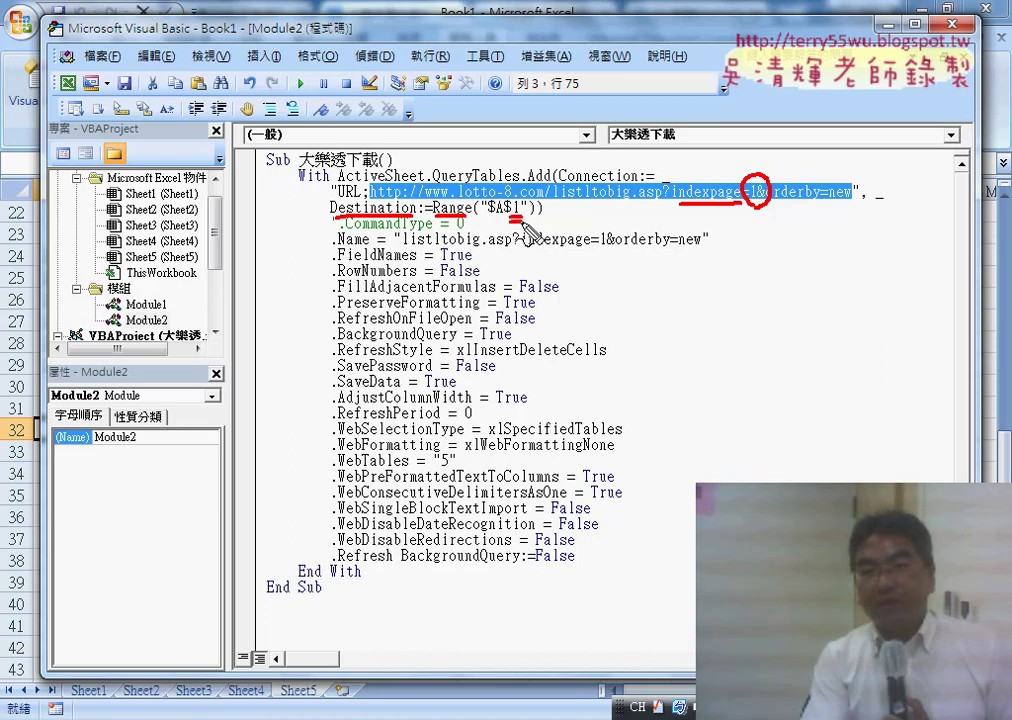
pyautogui.moveTo(522, 200); pyautogui.dragTo(522, 218)
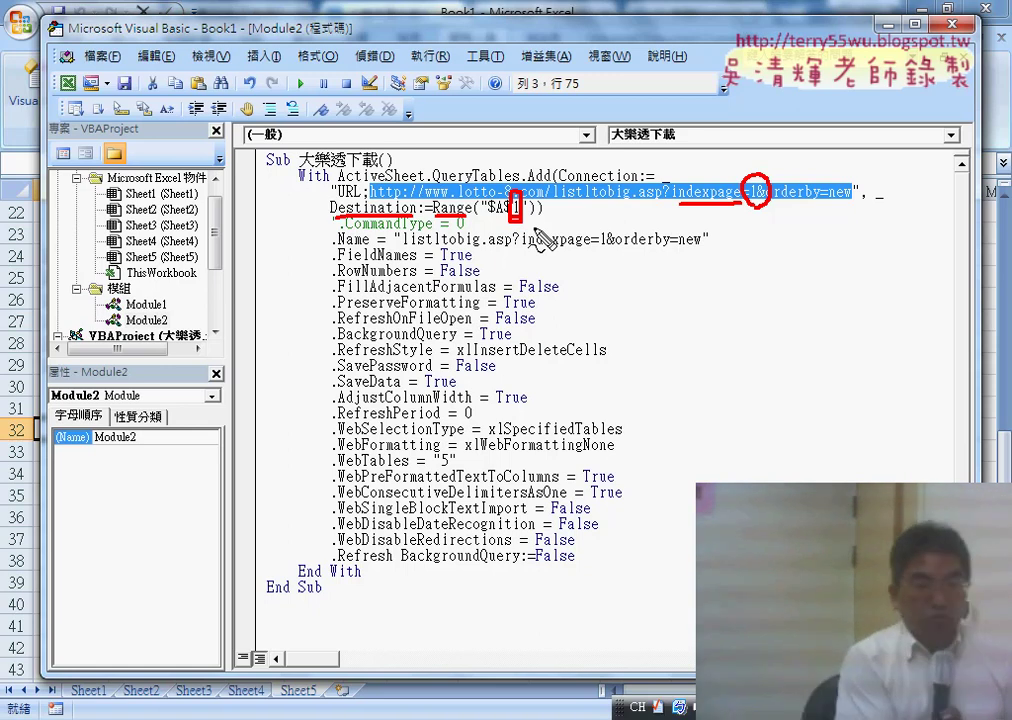
pyautogui.press('Escape')
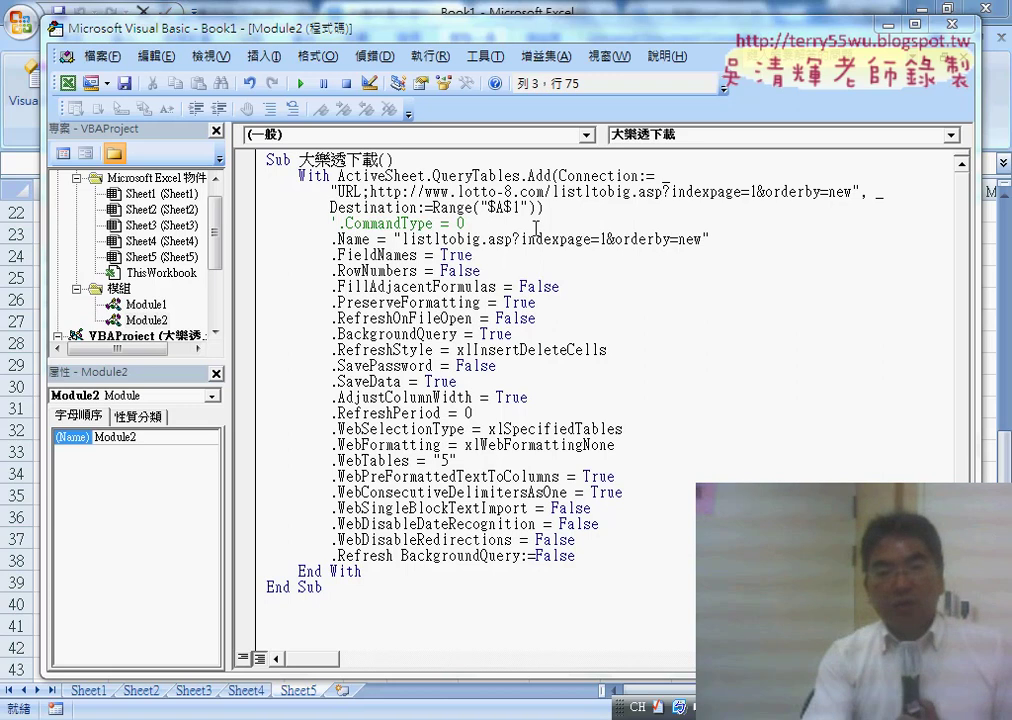
# Step: Duplicate the whole 大樂透下載 procedure below its End Sub
pyautogui.moveTo(325, 588); pyautogui.dragTo(237, 152)
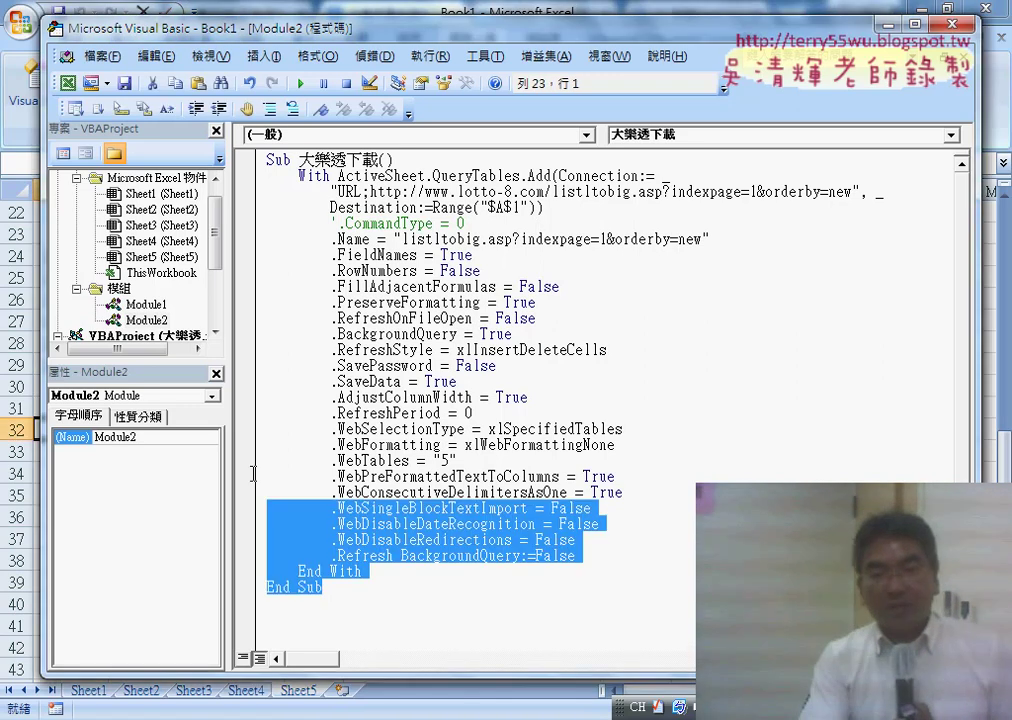
pyautogui.rightClick(372, 215)
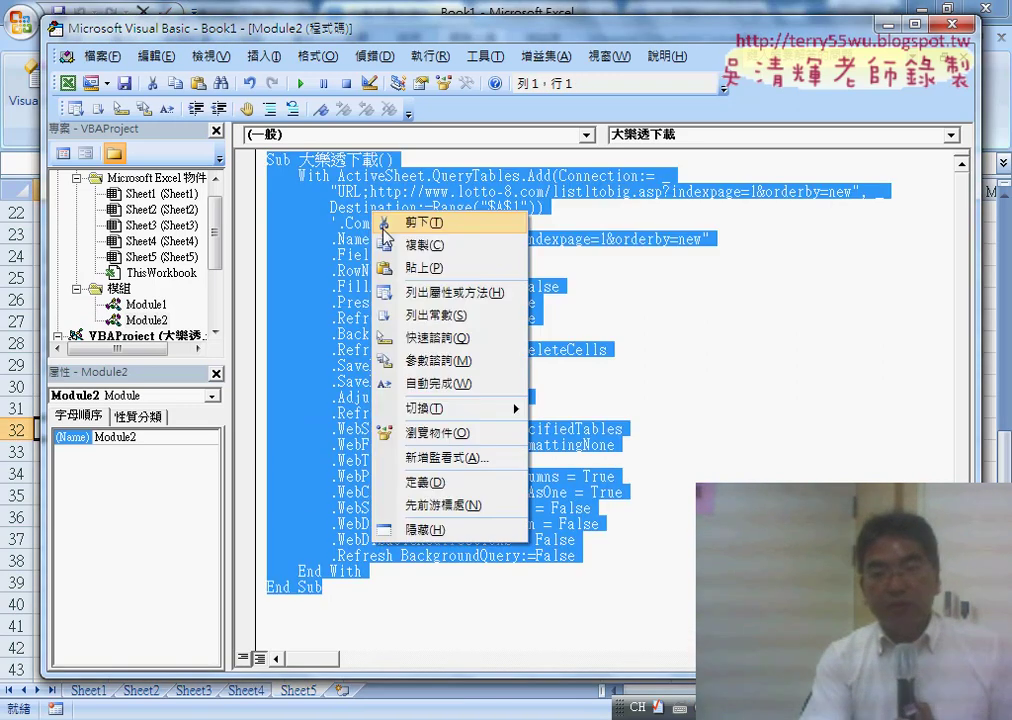
pyautogui.click(398, 250)
pyautogui.click(268, 600)
pyautogui.rightClick(277, 605)
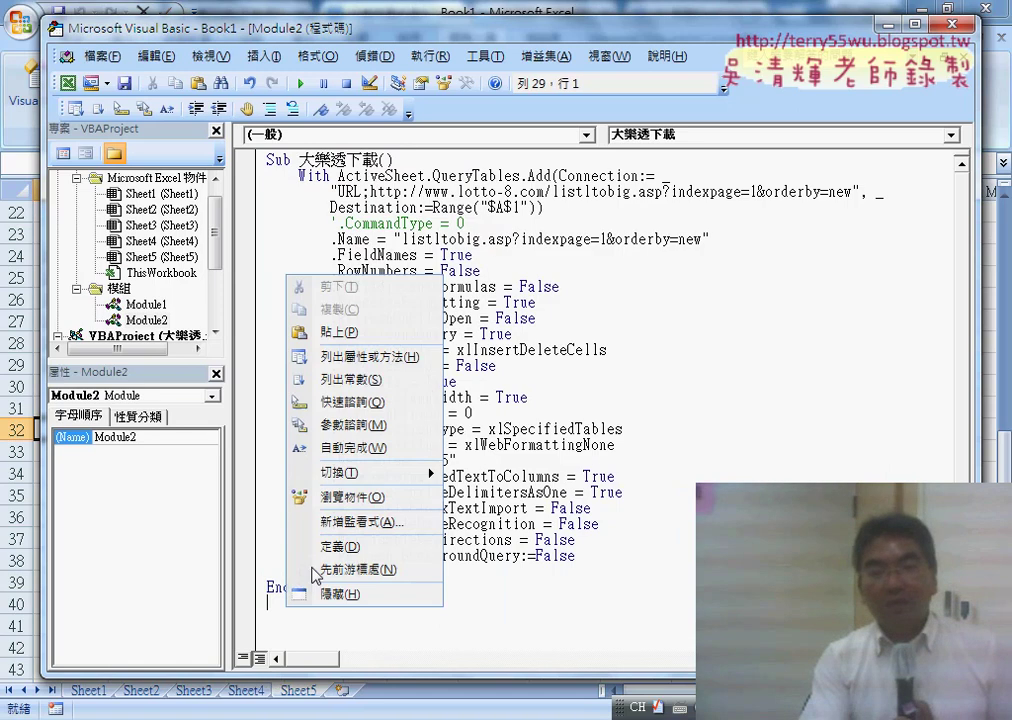
pyautogui.click(287, 265)
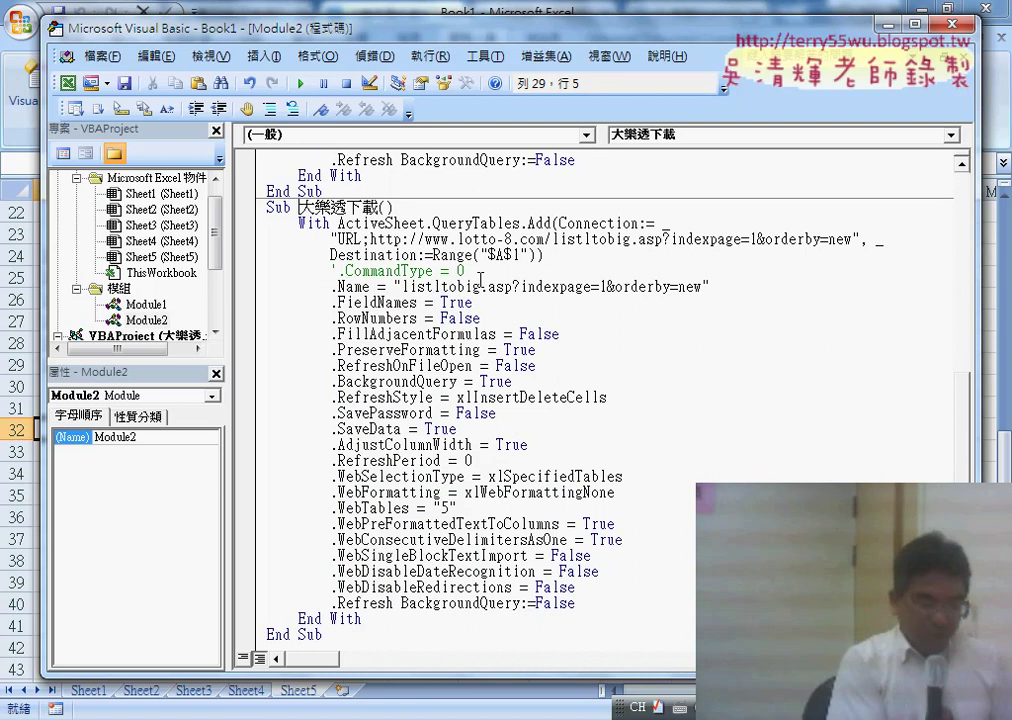
# Step: Rename the copy 批次大樂透下載 and add blank lines under its header
pyautogui.hotkey('ctrl', 'space')
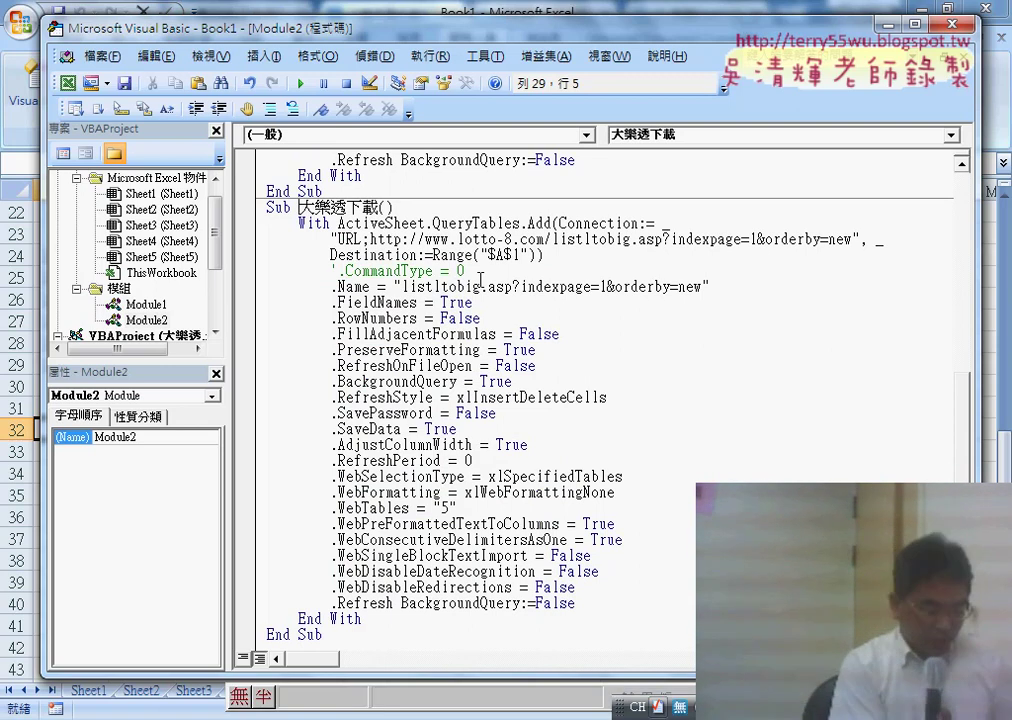
pyautogui.hotkey('ctrl', 'space')
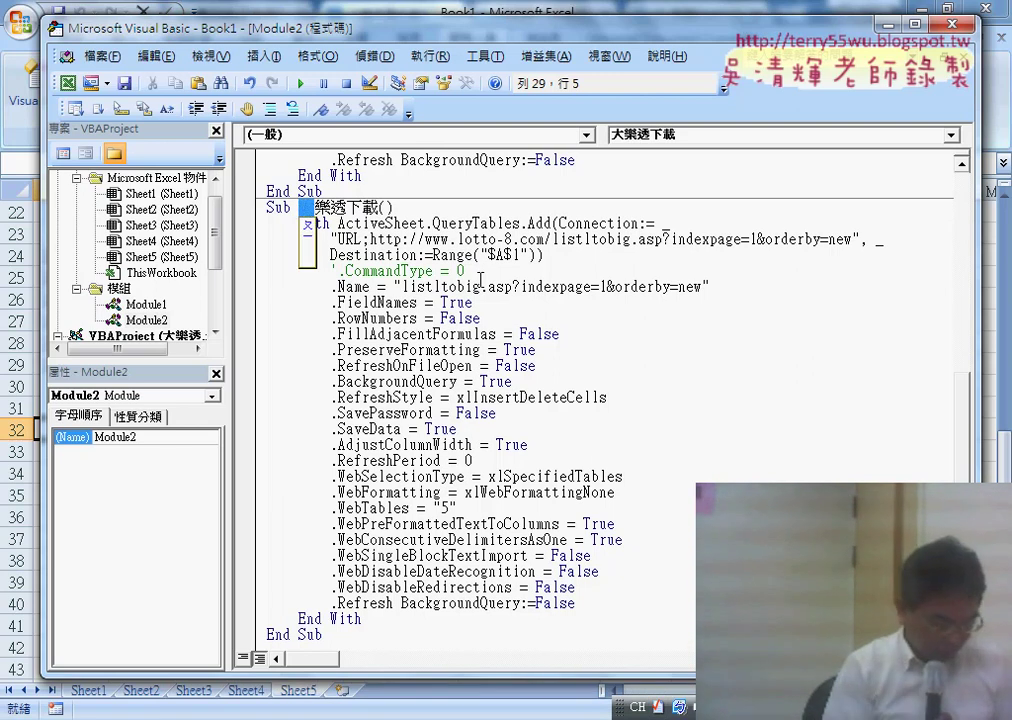
pyautogui.write('批次')
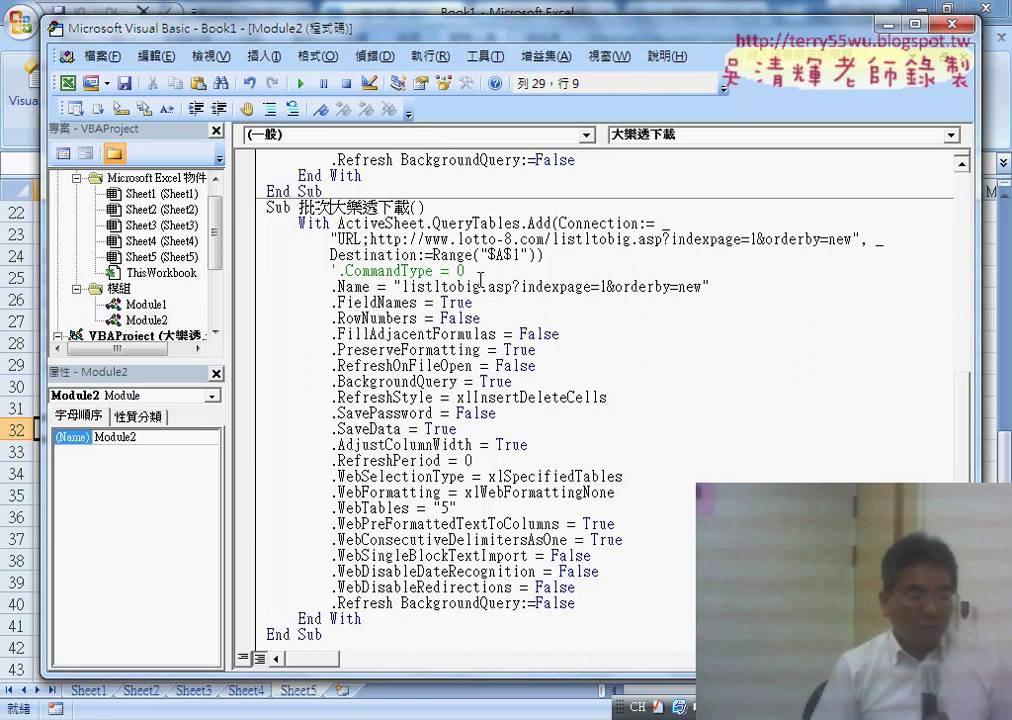
pyautogui.click(427, 207)
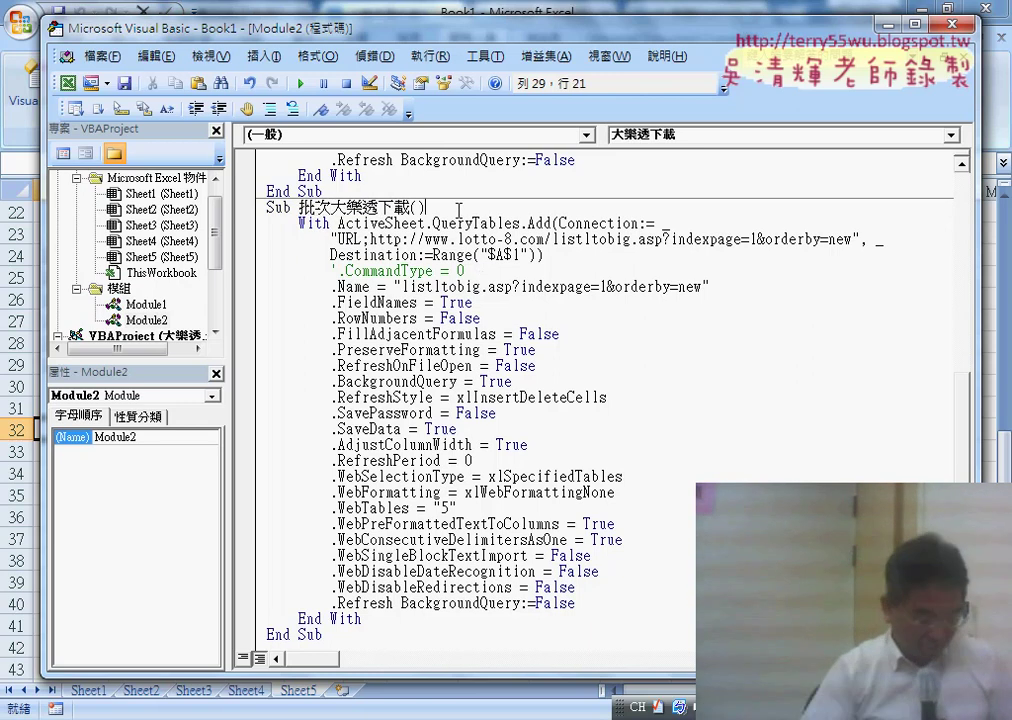
pyautogui.press('Return')
pyautogui.press('Return')
pyautogui.press('Up')
# Step: Write an empty For i = 1 To 48 … Next loop under the header
pyautogui.press('Tab')
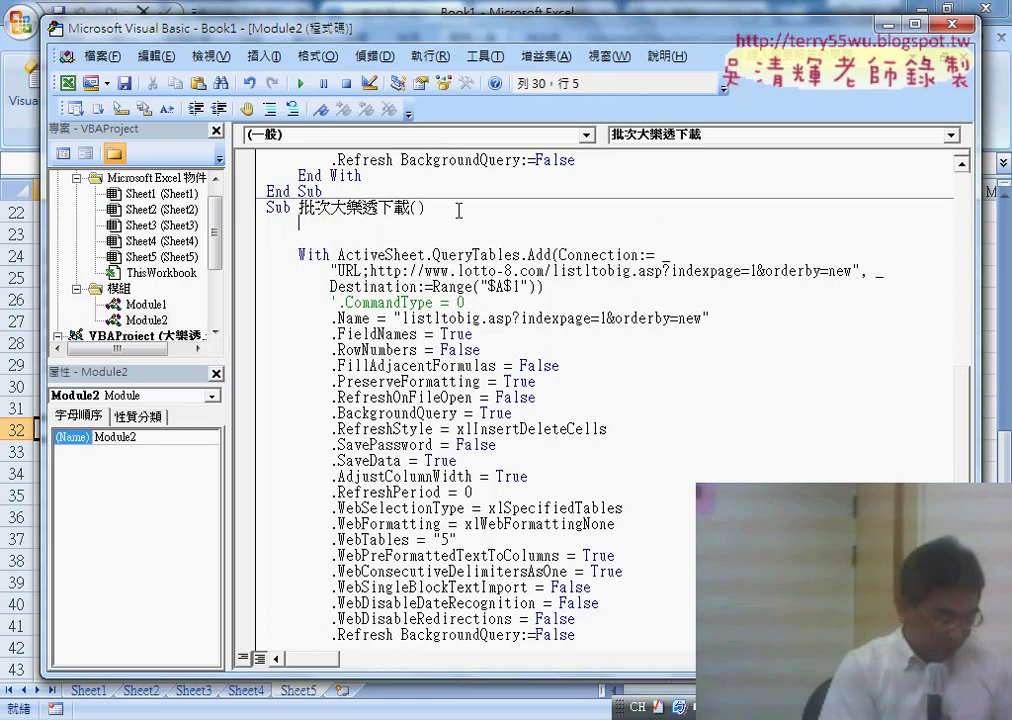
pyautogui.write('ㄈ')
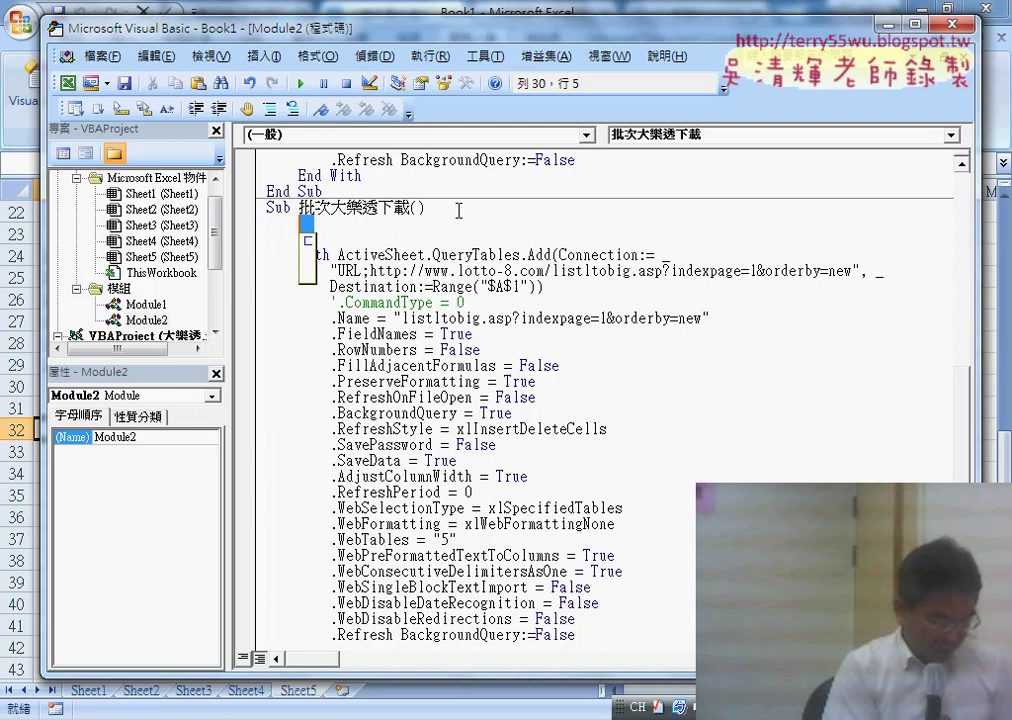
pyautogui.press('shift')
pyautogui.write('r ')
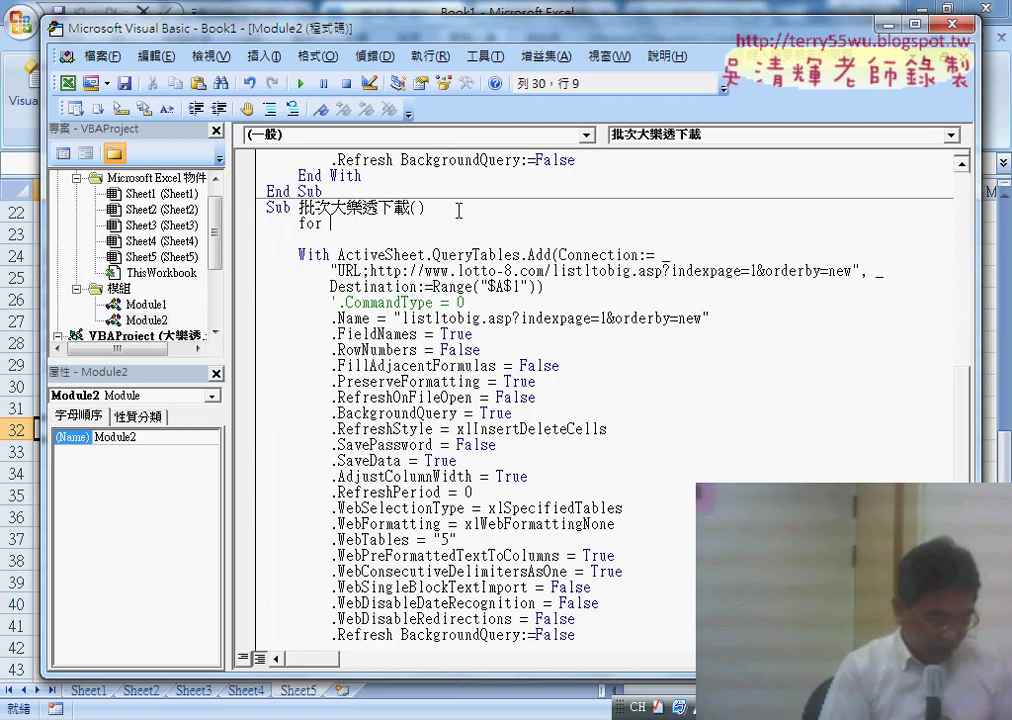
pyautogui.write('i=')
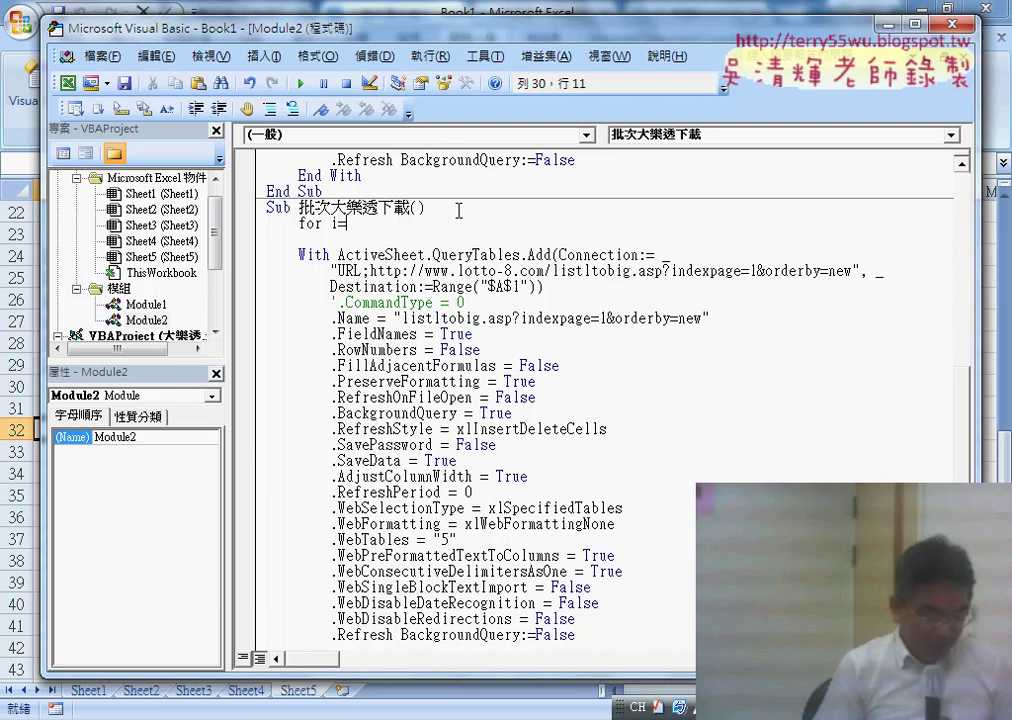
pyautogui.write('1 t')
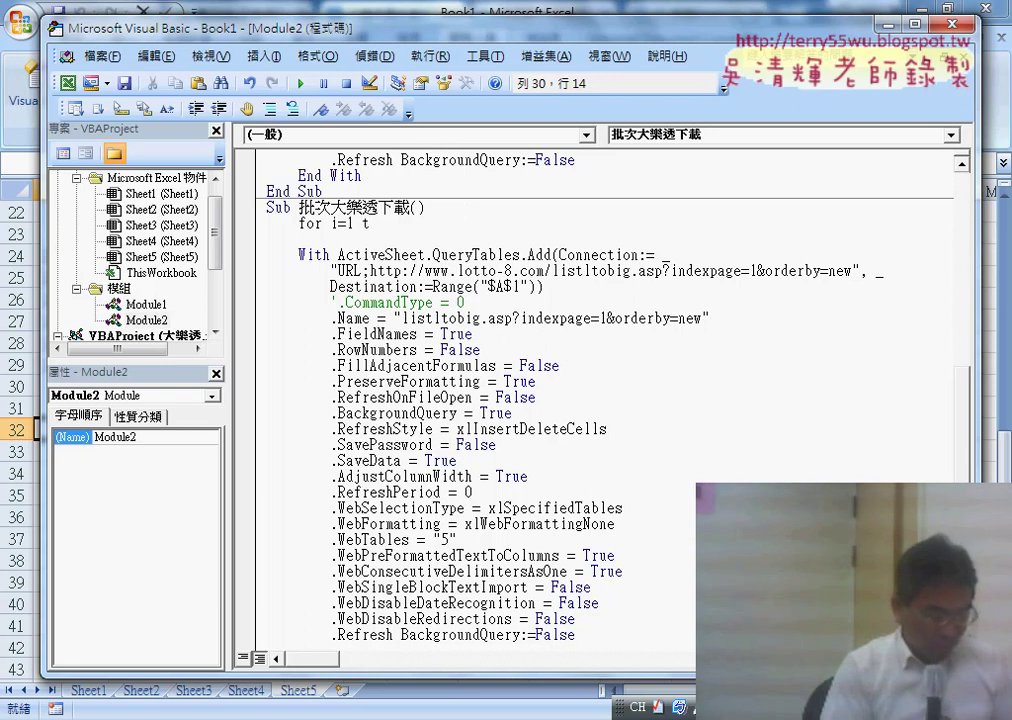
pyautogui.write('o')
pyautogui.press('Return')
pyautogui.press('Return')
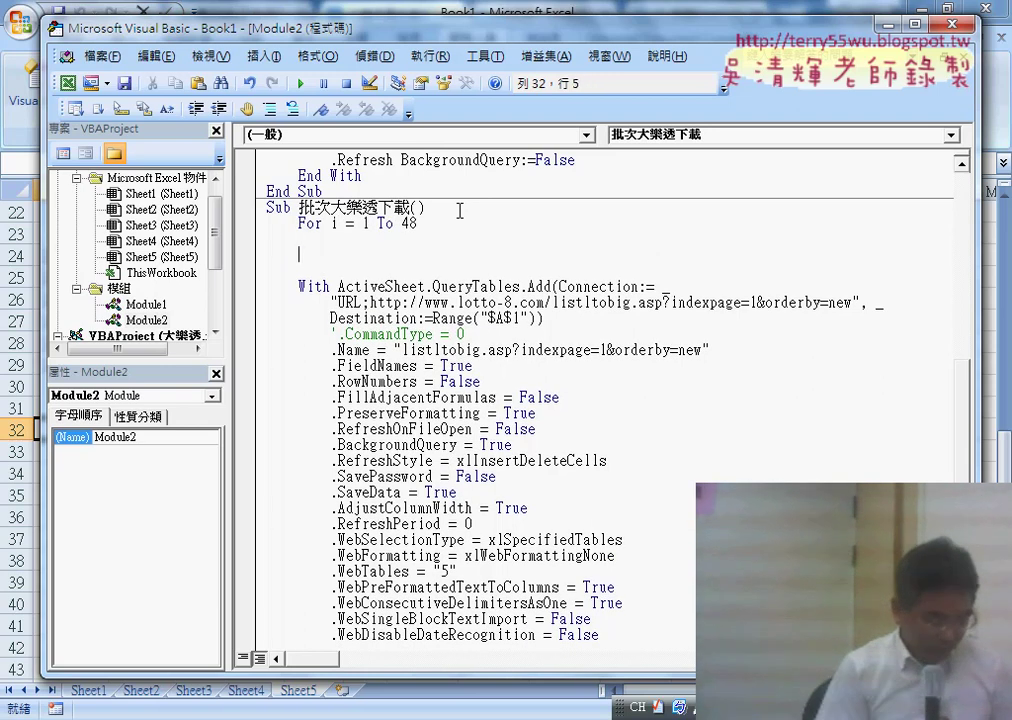
pyautogui.write('nex')
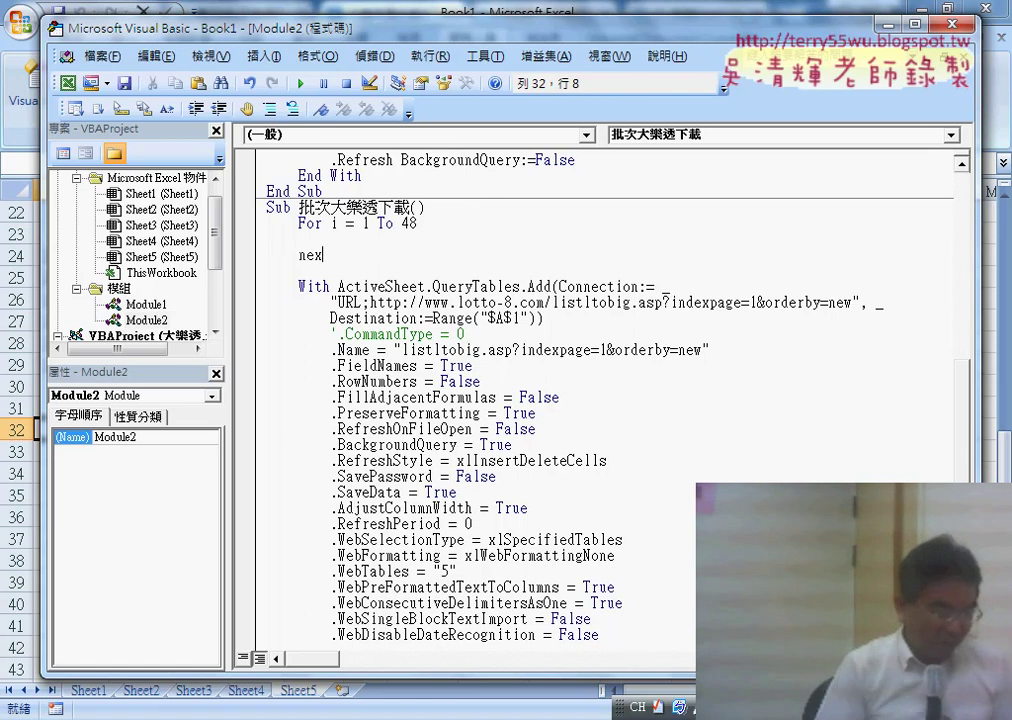
pyautogui.write('t')
pyautogui.press('Up')
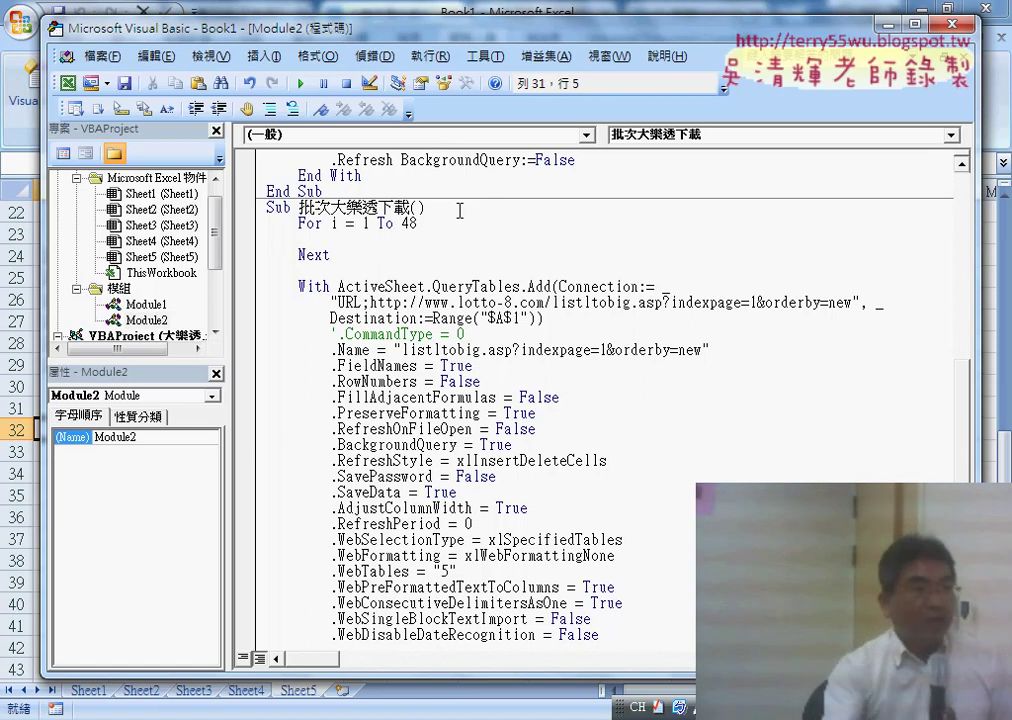
# Step: Move the web-query With…End With block into the loop and indent it one level
pyautogui.scroll(-2, 482, 313)
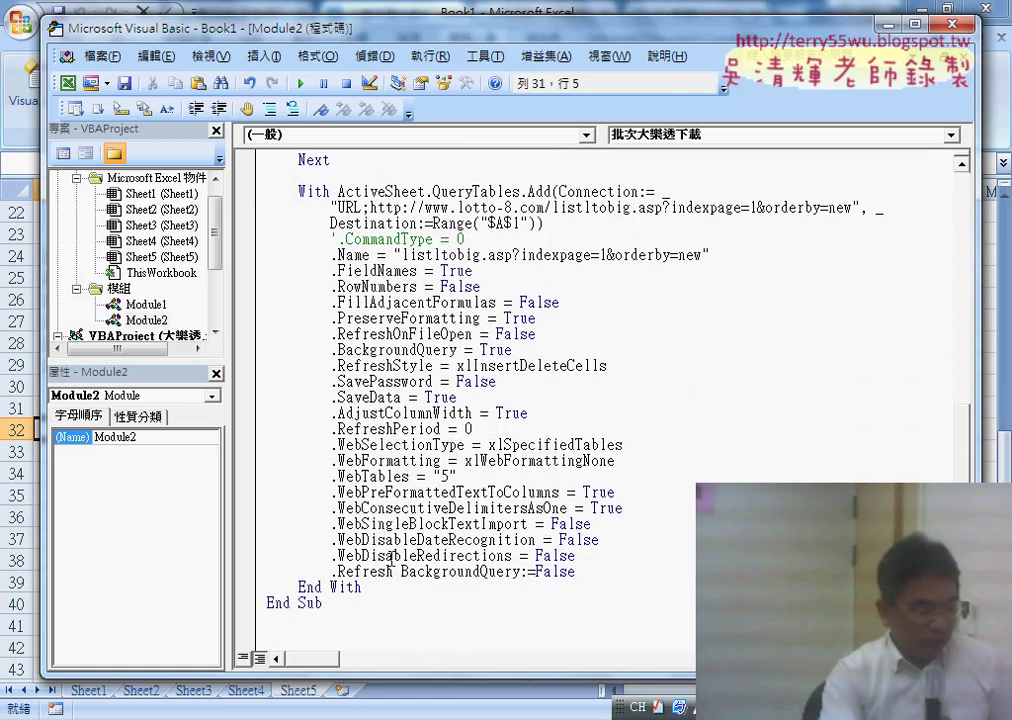
pyautogui.moveTo(362, 588); pyautogui.dragTo(352, 243)
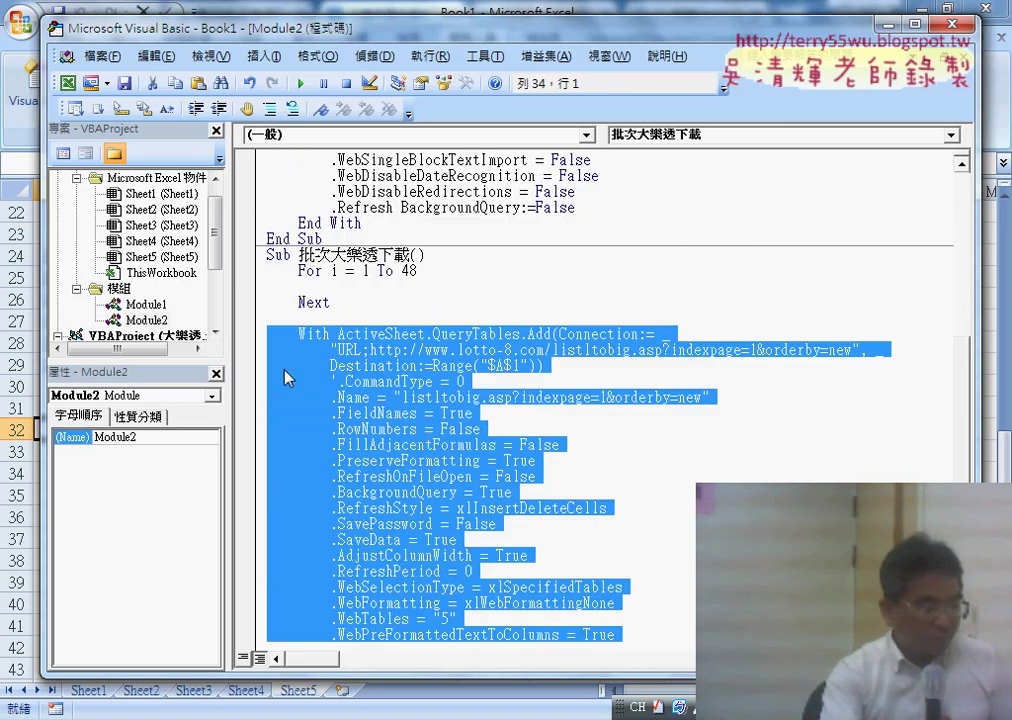
pyautogui.moveTo(287, 377); pyautogui.dragTo(268, 290)
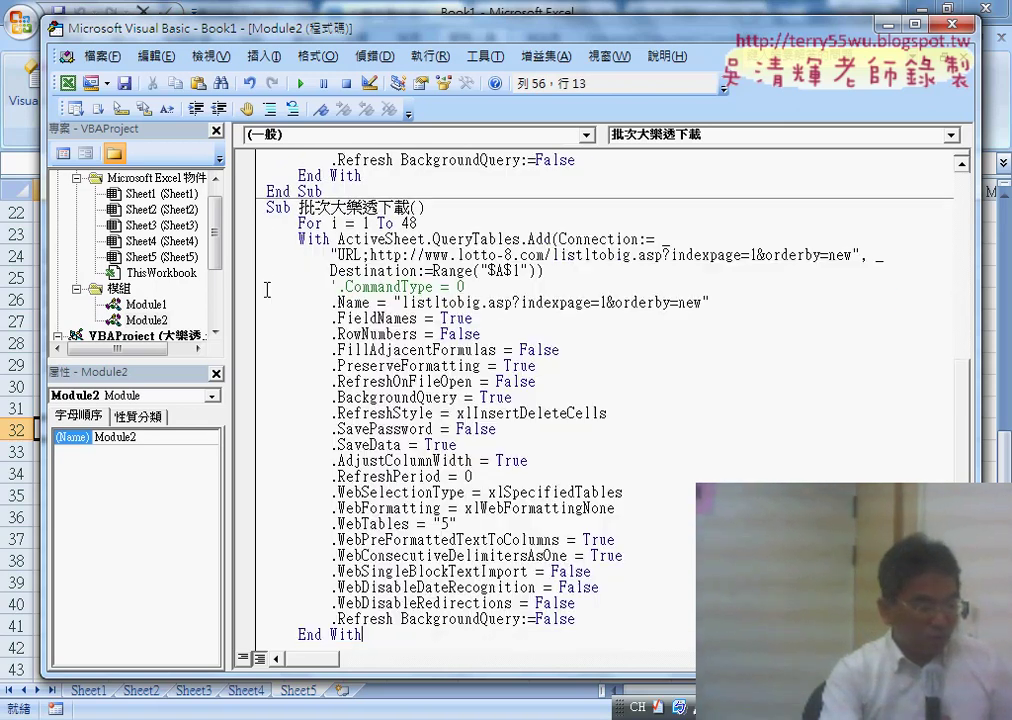
pyautogui.moveTo(362, 634); pyautogui.dragTo(270, 239)
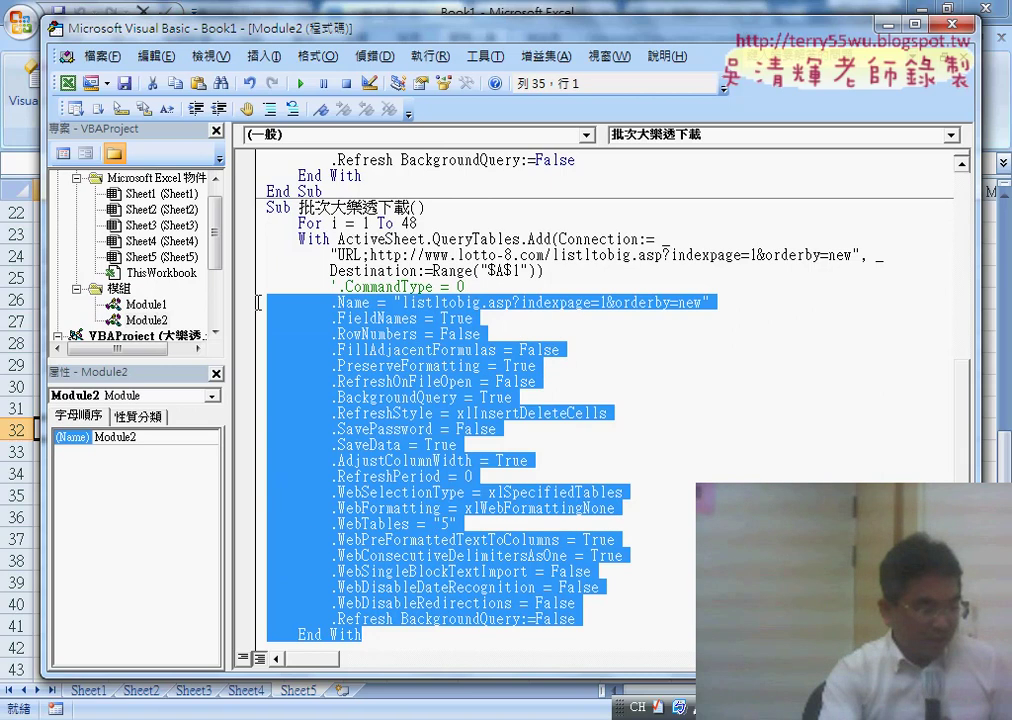
pyautogui.scroll(-1, 280, 283)
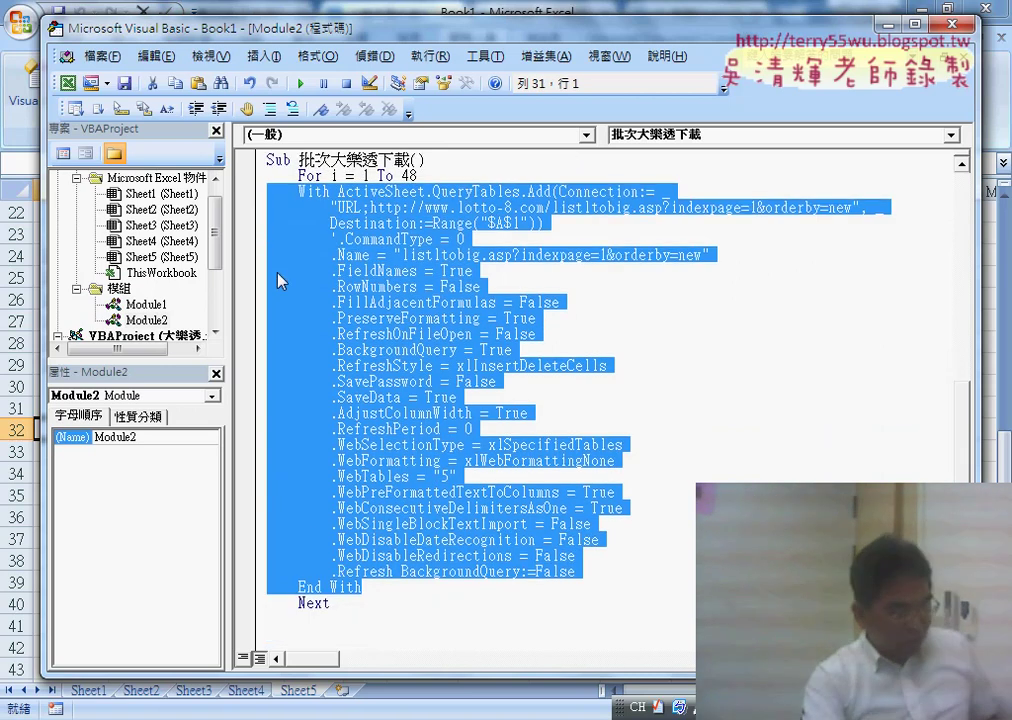
pyautogui.press('Tab')
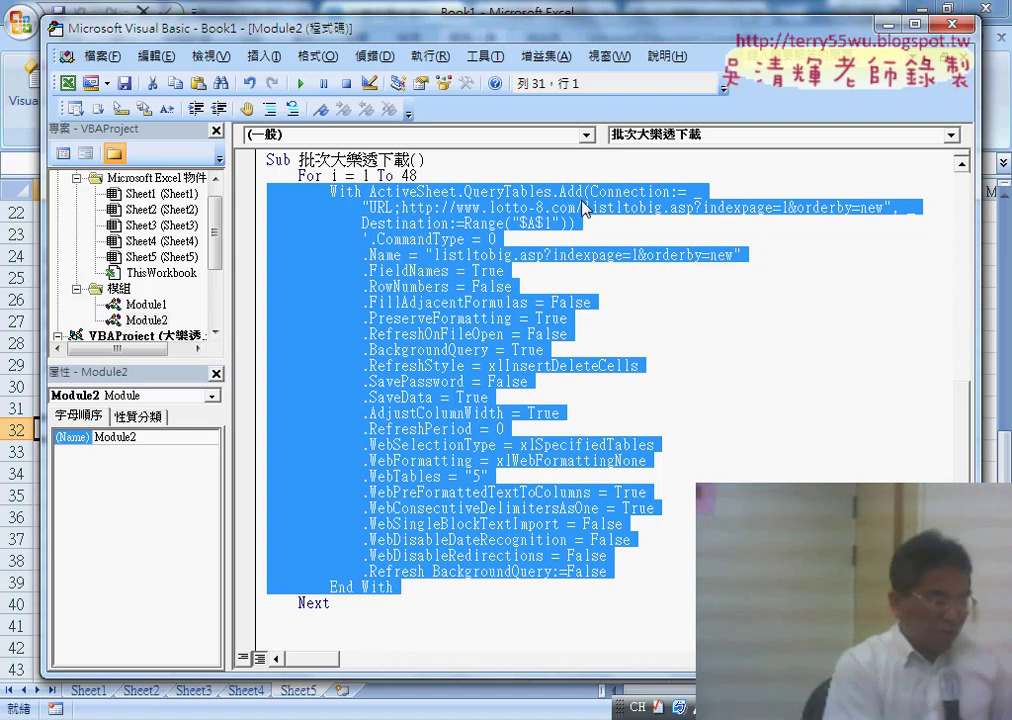
pyautogui.click(577, 203)
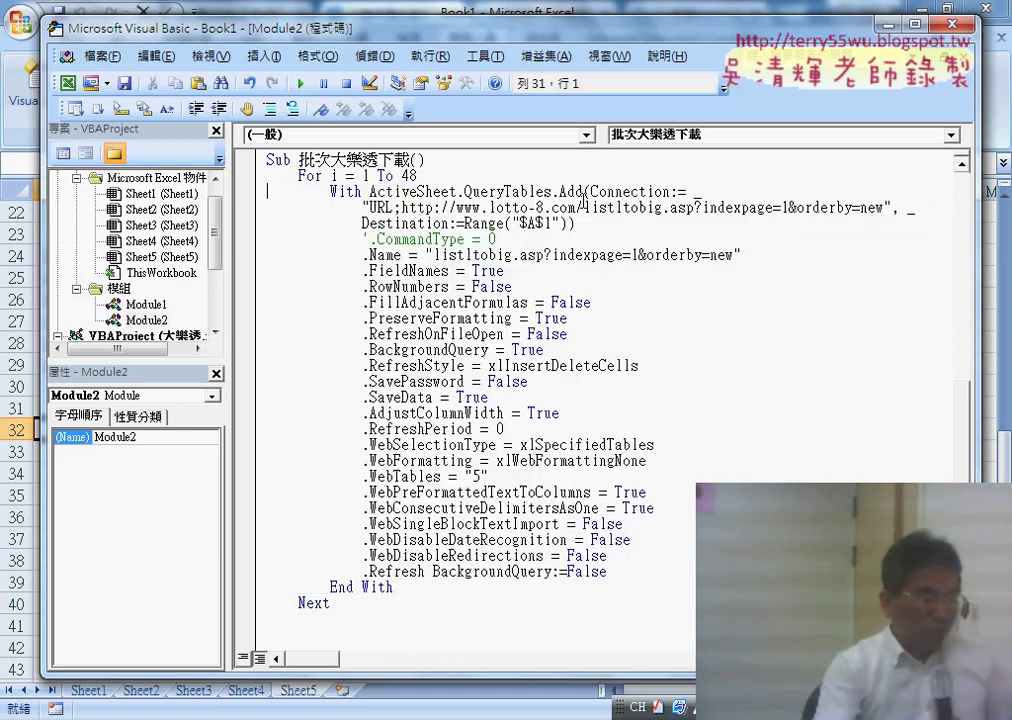
pyautogui.doubleClick(366, 175)
pyautogui.doubleClick(410, 175)
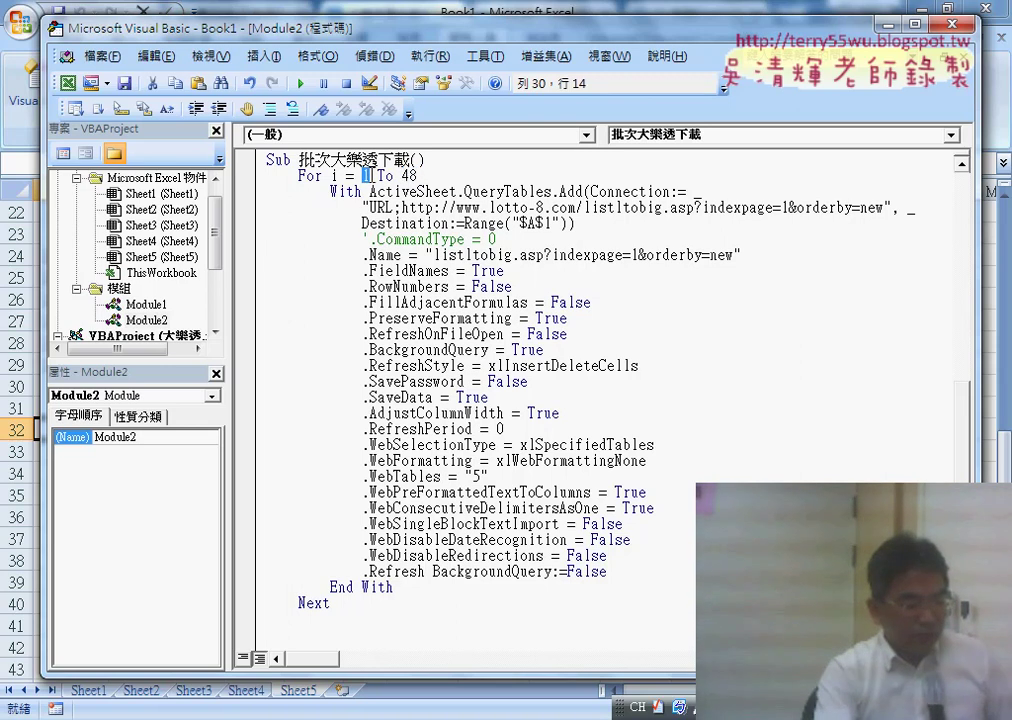
pyautogui.doubleClick(786, 208)
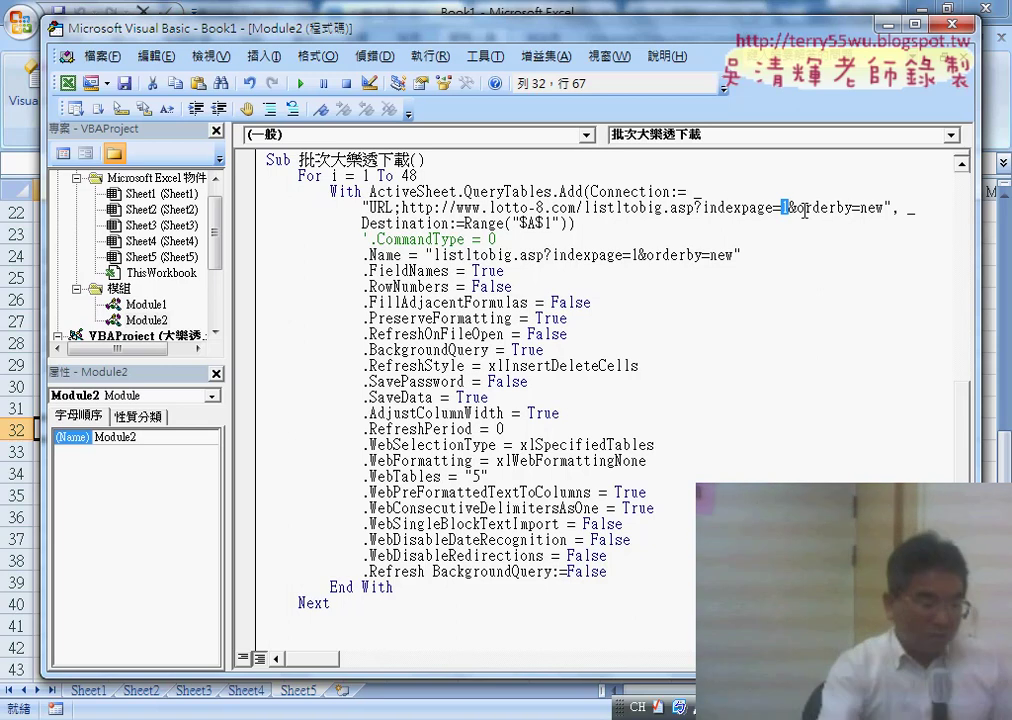
# Step: Replace the fixed page number 1 after indexpage= with "&i&" in the URL
pyautogui.click(364, 207)
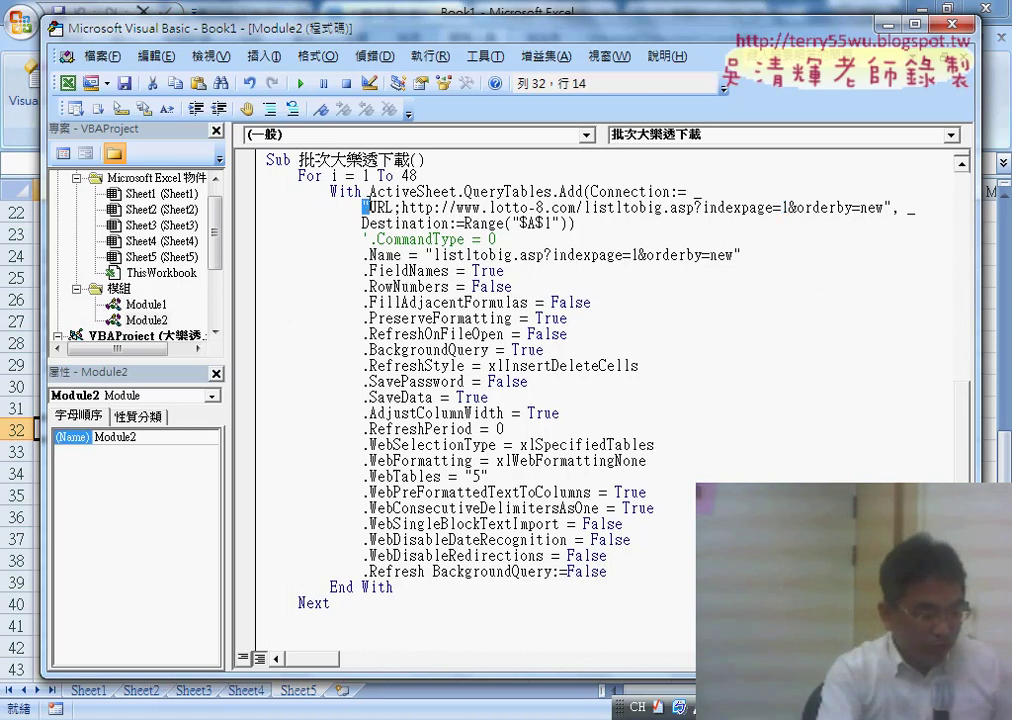
pyautogui.moveTo(891, 207); pyautogui.dragTo(407, 207)
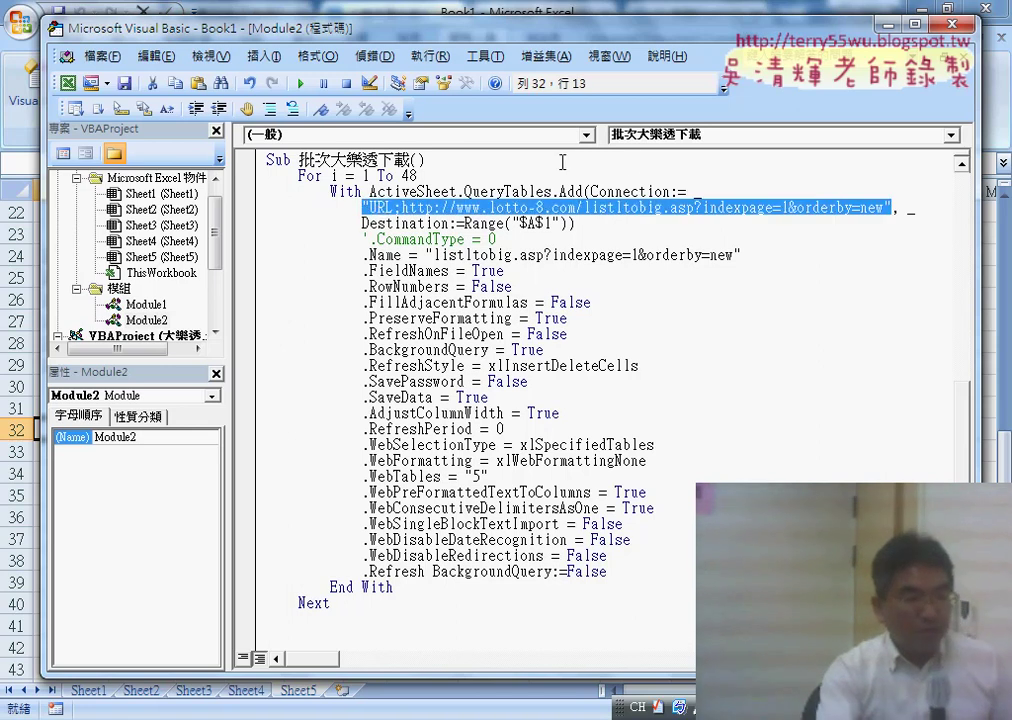
pyautogui.click(778, 207)
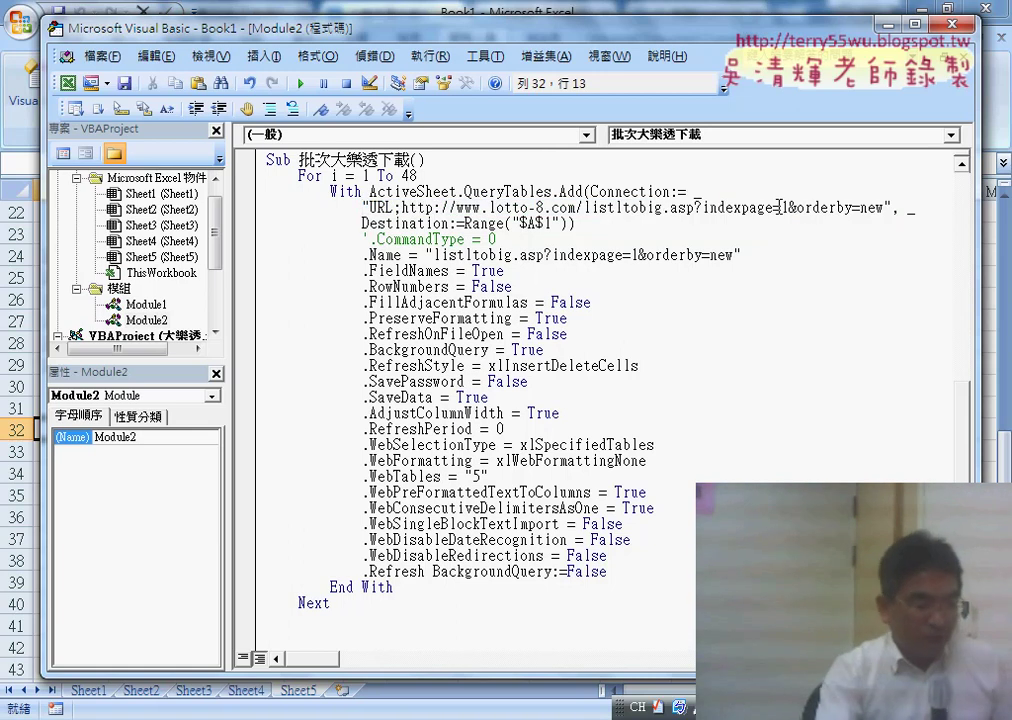
pyautogui.doubleClick(785, 207)
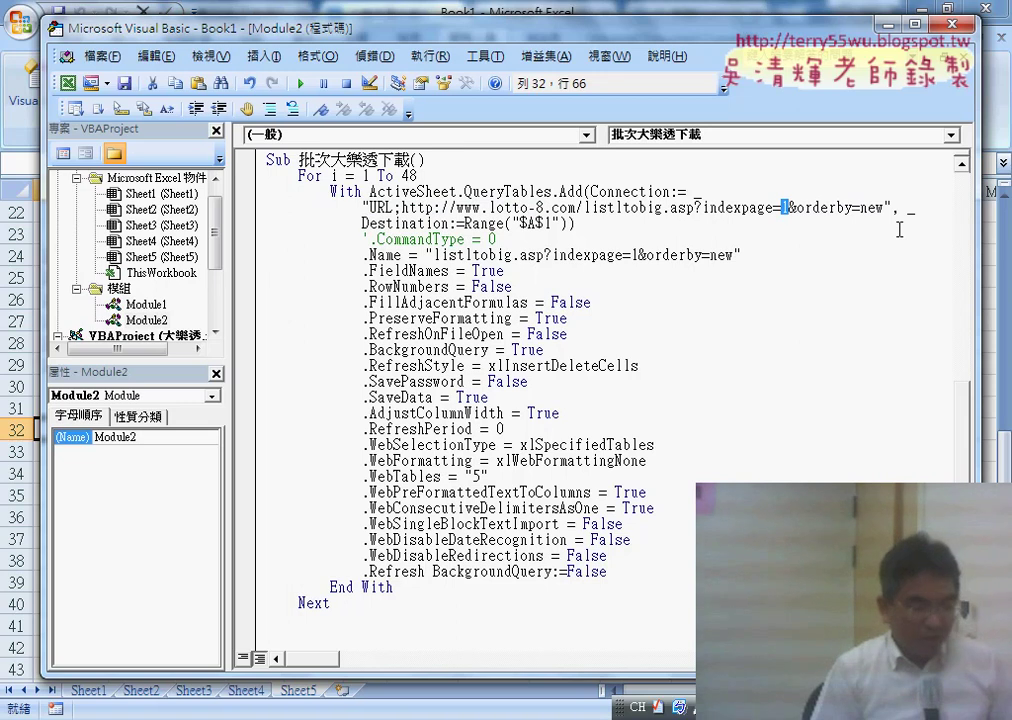
pyautogui.write('""')
pyautogui.press('Left')
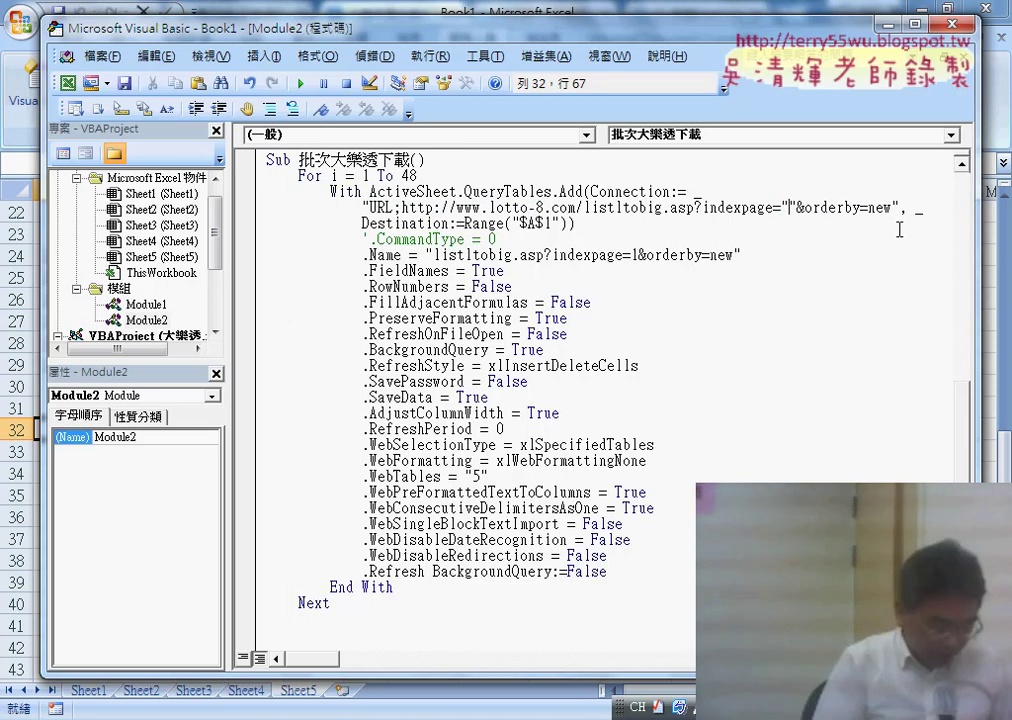
pyautogui.write('&&')
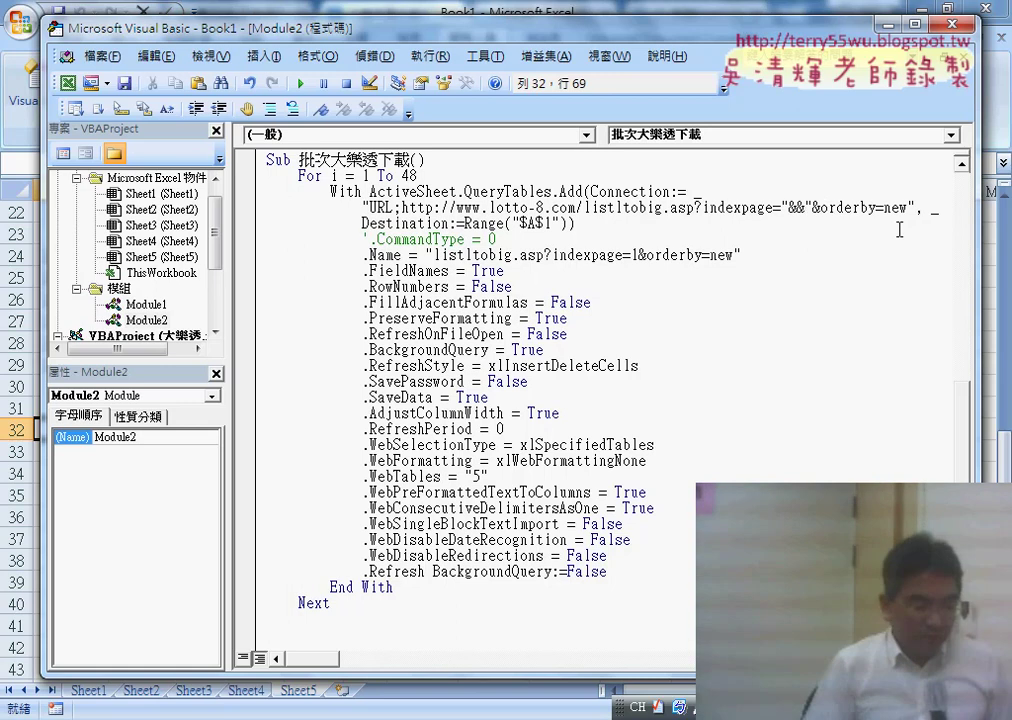
pyautogui.press('Left')
pyautogui.write('i')
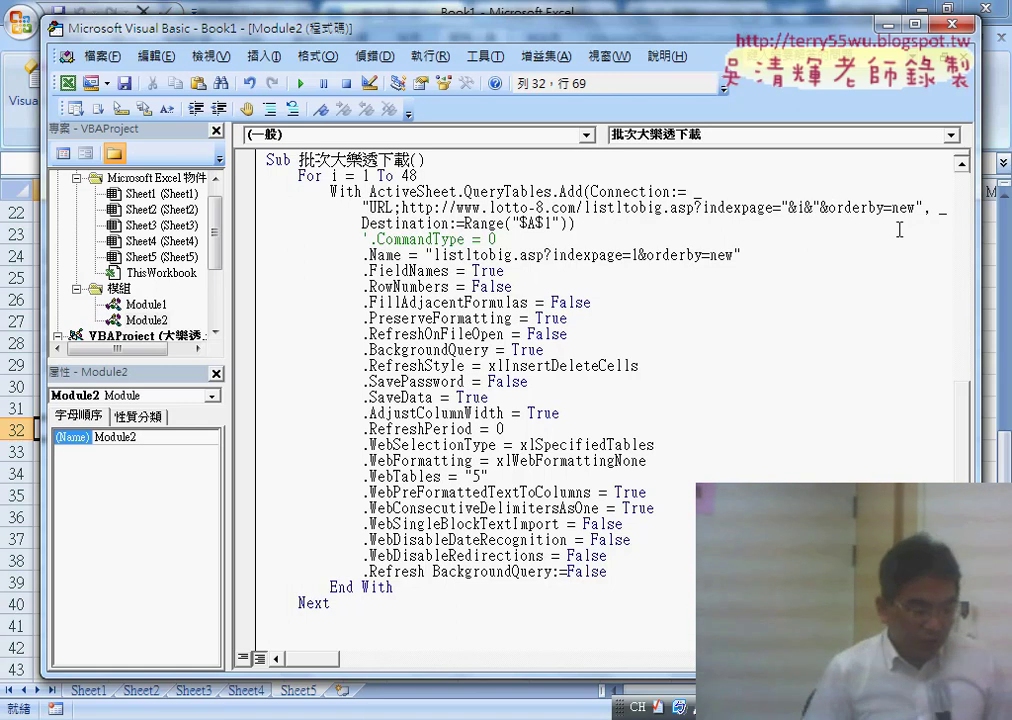
# Step: Add spaces around the ampersands so the URL reads indexpage=" & i & "
pyautogui.press('Left')
pyautogui.press('Left')
pyautogui.press('Right')
pyautogui.press('space')
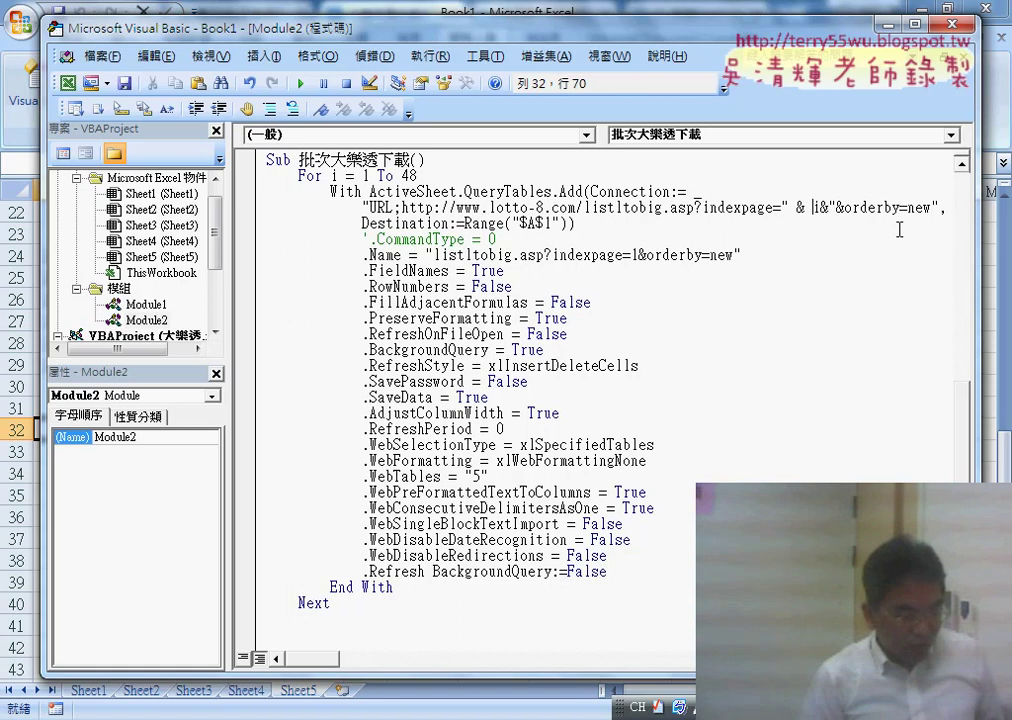
pyautogui.press('Right')
pyautogui.press('space')
pyautogui.press('Right')
pyautogui.press('space')
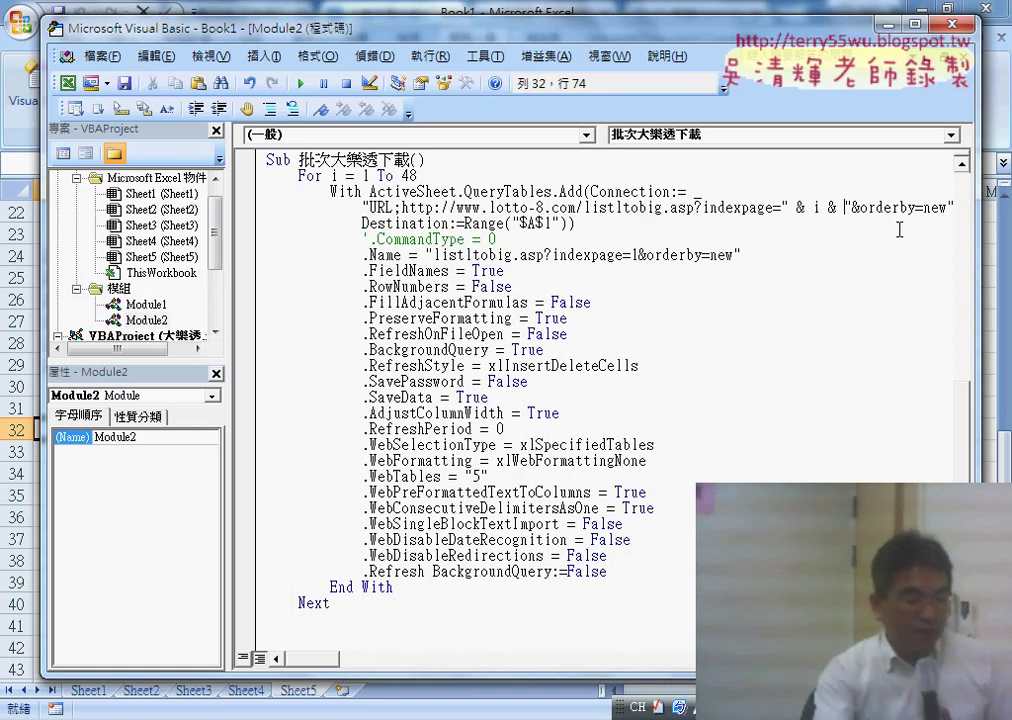
pyautogui.click(878, 295)
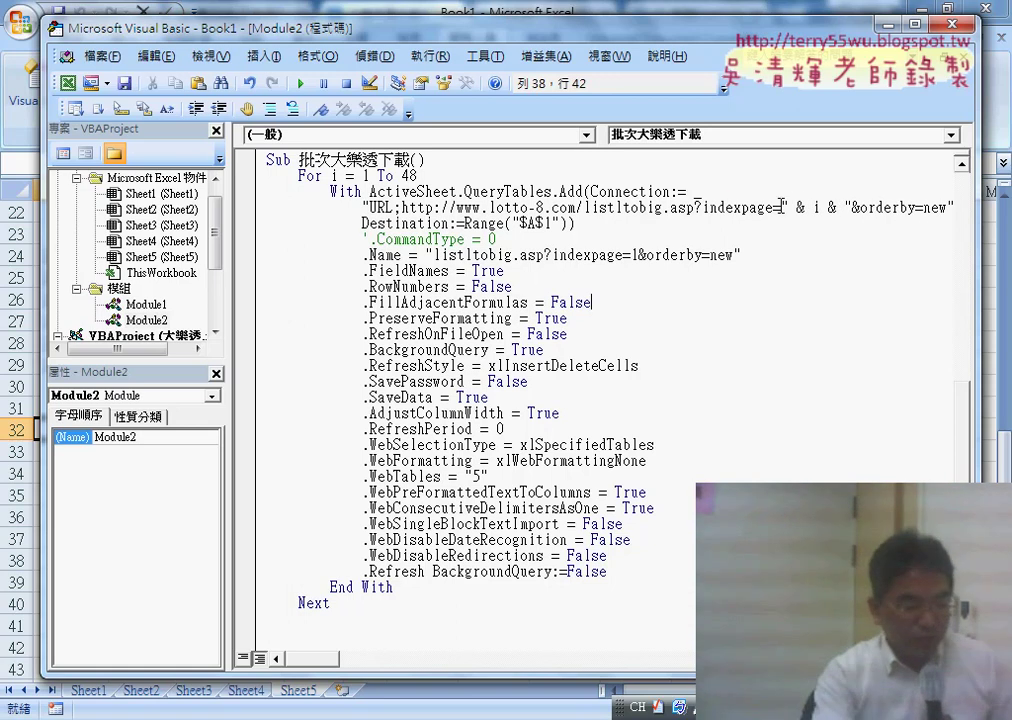
# Step: Highlight the fixed URL, the & i & part and $A$1, then reveal the worksheet
pyautogui.moveTo(787, 207); pyautogui.dragTo(363, 210)
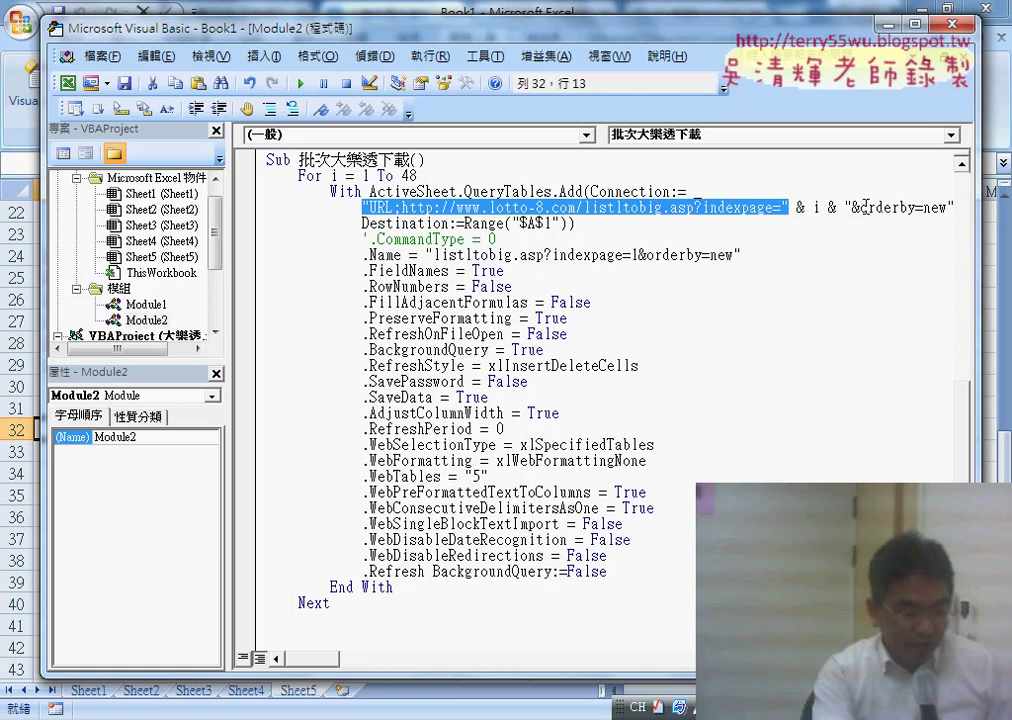
pyautogui.moveTo(852, 207); pyautogui.dragTo(782, 207)
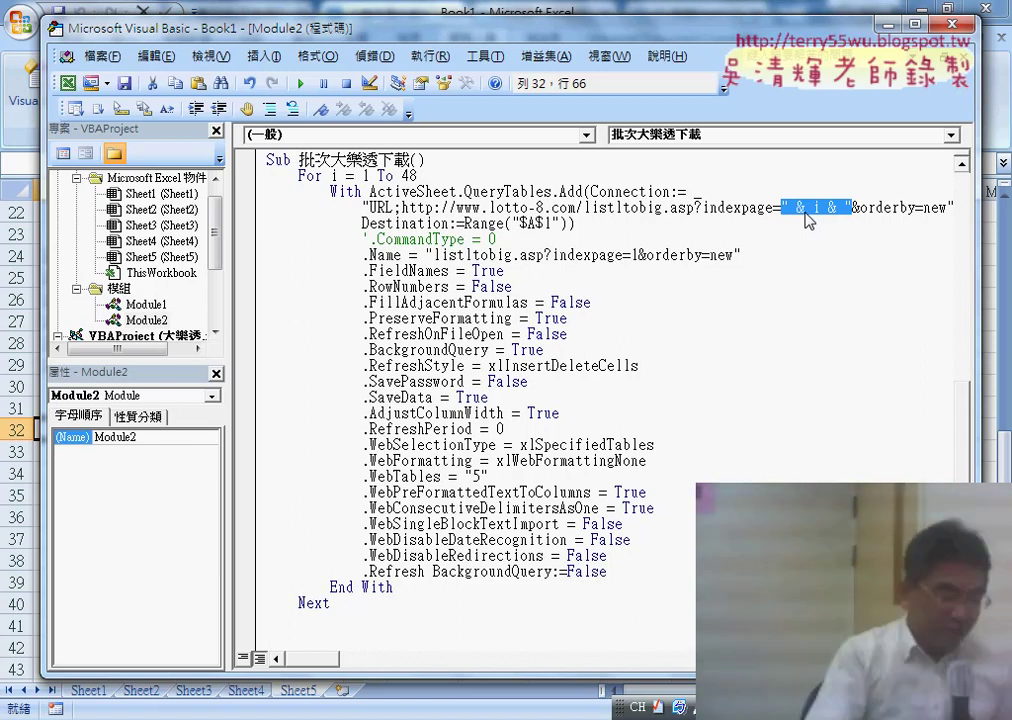
pyautogui.moveTo(553, 223); pyautogui.dragTo(513, 223)
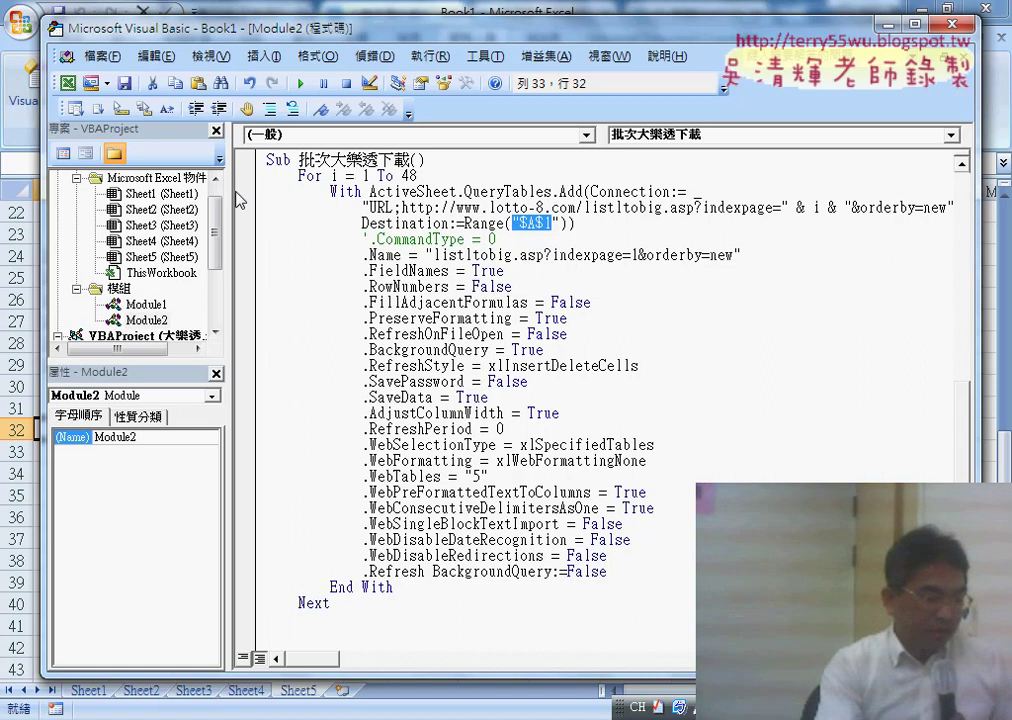
pyautogui.moveTo(218, 34); pyautogui.dragTo(408, 35)
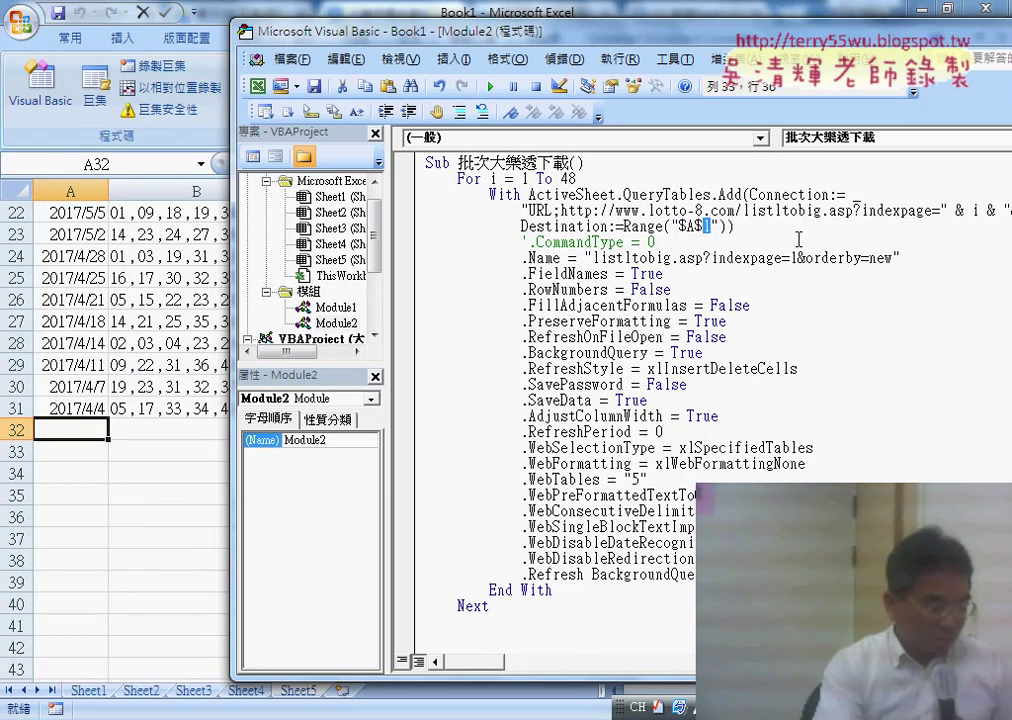
# Step: Insert a new blank Sheet6 and return to the Visual Basic Editor
pyautogui.click(342, 692)
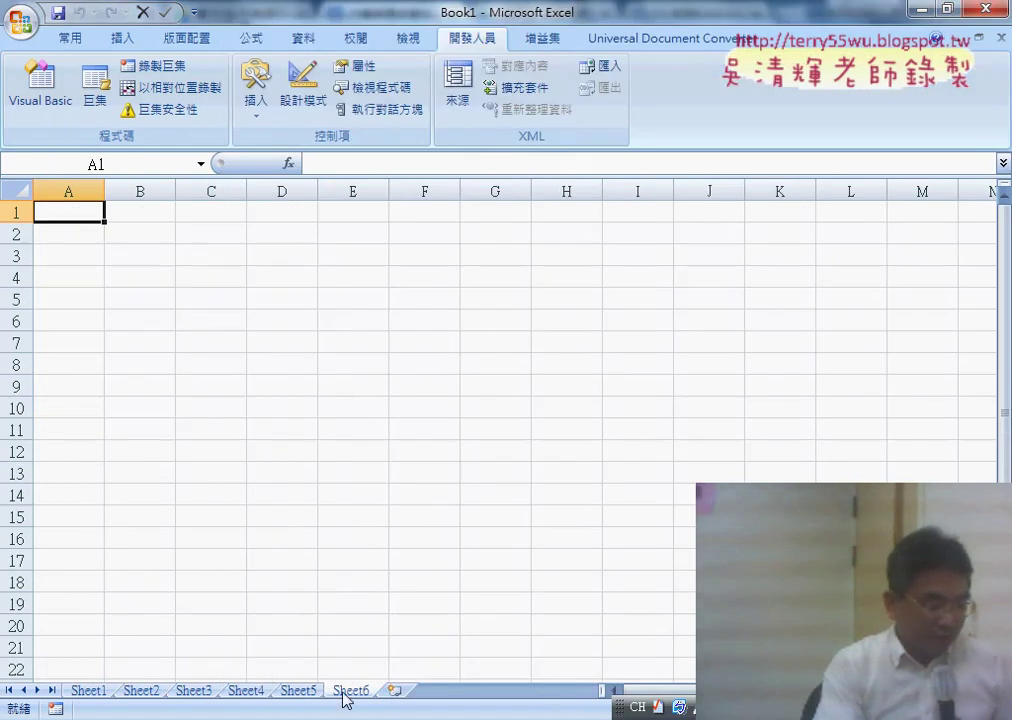
pyautogui.moveTo(514, 712)
pyautogui.click(700, 610)
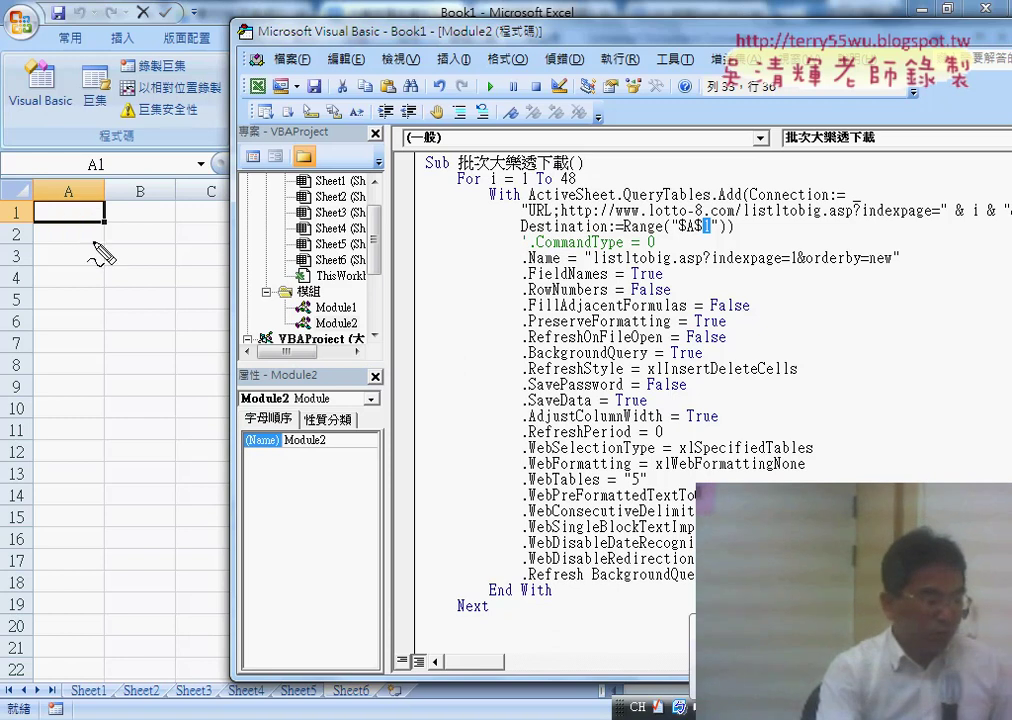
# Step: Annotate A1 as the destination and a row counter starting at 1, then clear the marks
pyautogui.moveTo(98, 205); pyautogui.dragTo(100, 225)
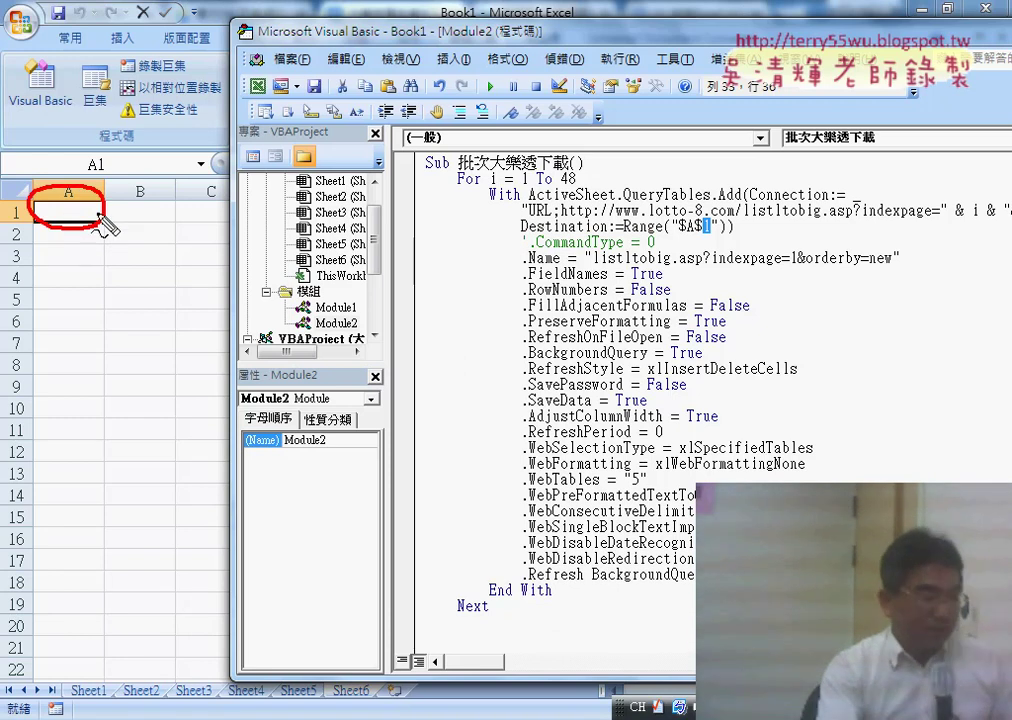
pyautogui.moveTo(108, 203); pyautogui.dragTo(124, 200)
pyautogui.moveTo(108, 211); pyautogui.dragTo(157, 202)
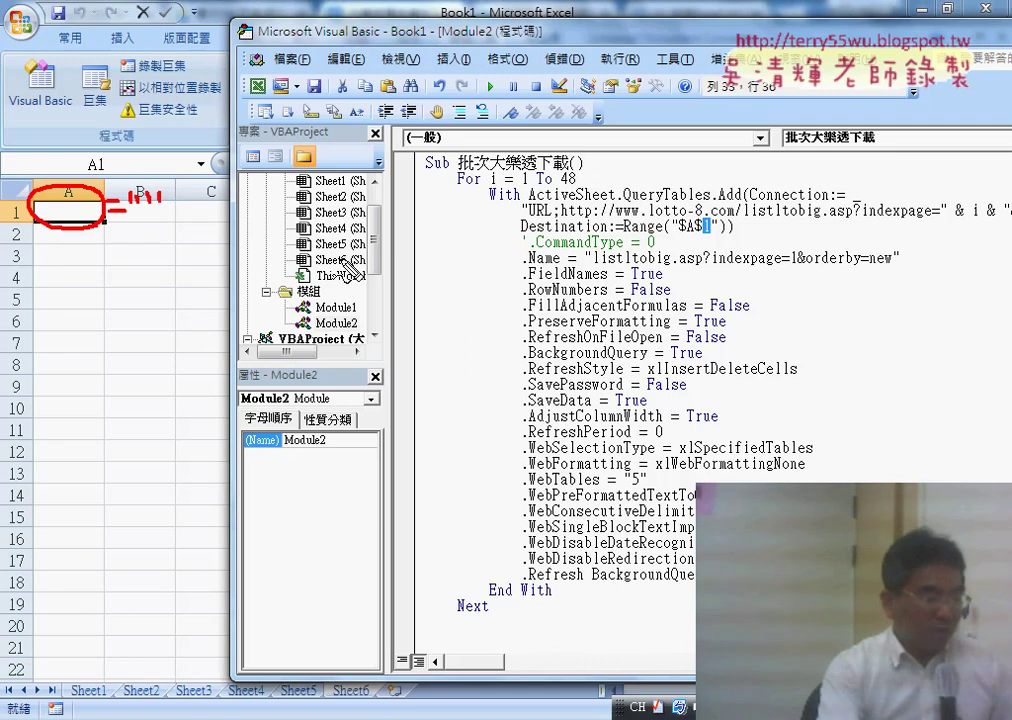
pyautogui.moveTo(62, 250)
pyautogui.mouseDown()
pyautogui.moveTo(66, 284)
pyautogui.moveTo(66, 272)
pyautogui.moveTo(117, 261)
pyautogui.moveTo(117, 277)
pyautogui.mouseUp()
pyautogui.moveTo(136, 250); pyautogui.dragTo(137, 285)
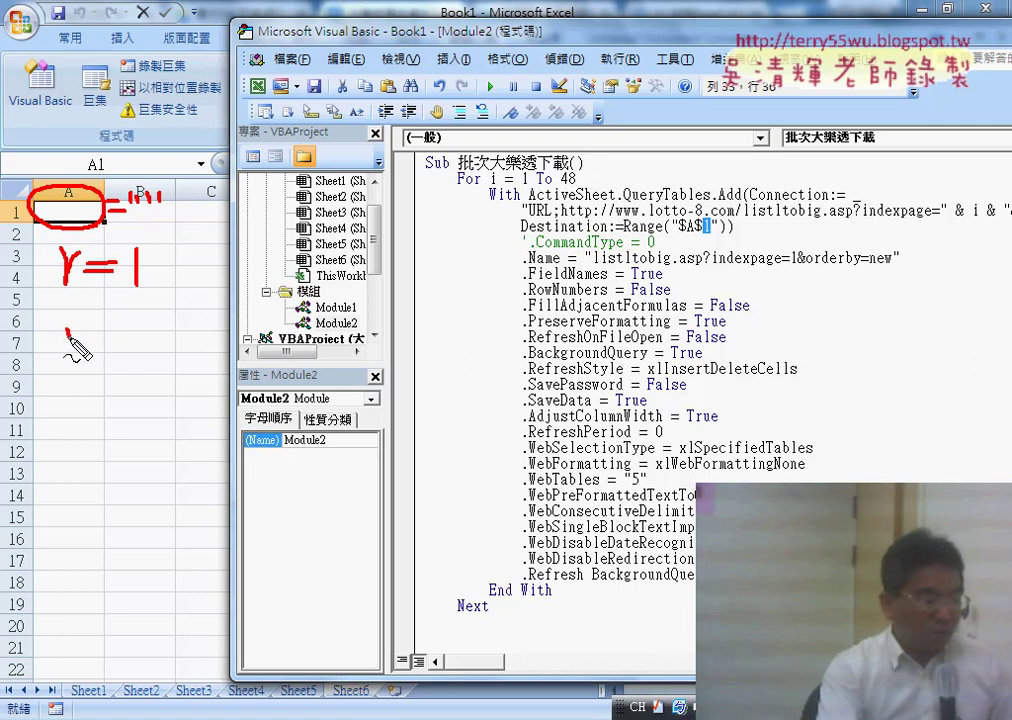
pyautogui.moveTo(66, 330); pyautogui.dragTo(70, 362)
pyautogui.moveTo(80, 331)
pyautogui.mouseDown()
pyautogui.moveTo(72, 346)
pyautogui.moveTo(124, 336)
pyautogui.moveTo(126, 348)
pyautogui.mouseUp()
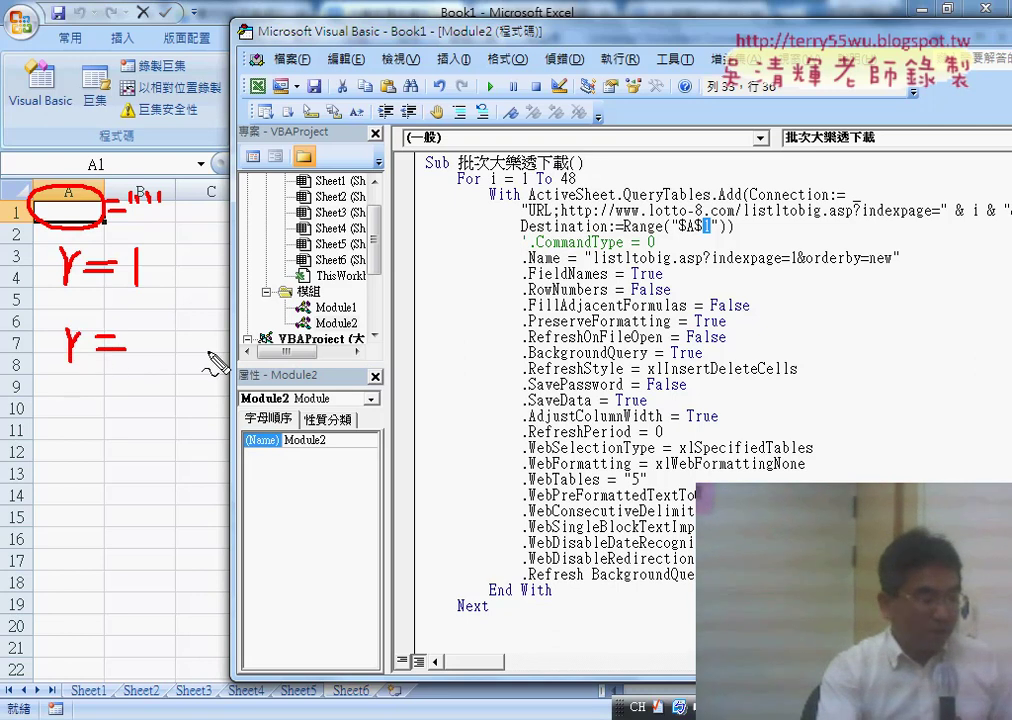
pyautogui.moveTo(210, 352)
pyautogui.mouseDown()
pyautogui.moveTo(212, 362)
pyautogui.moveTo(220, 338)
pyautogui.moveTo(264, 336)
pyautogui.moveTo(252, 350)
pyautogui.moveTo(273, 350)
pyautogui.mouseUp()
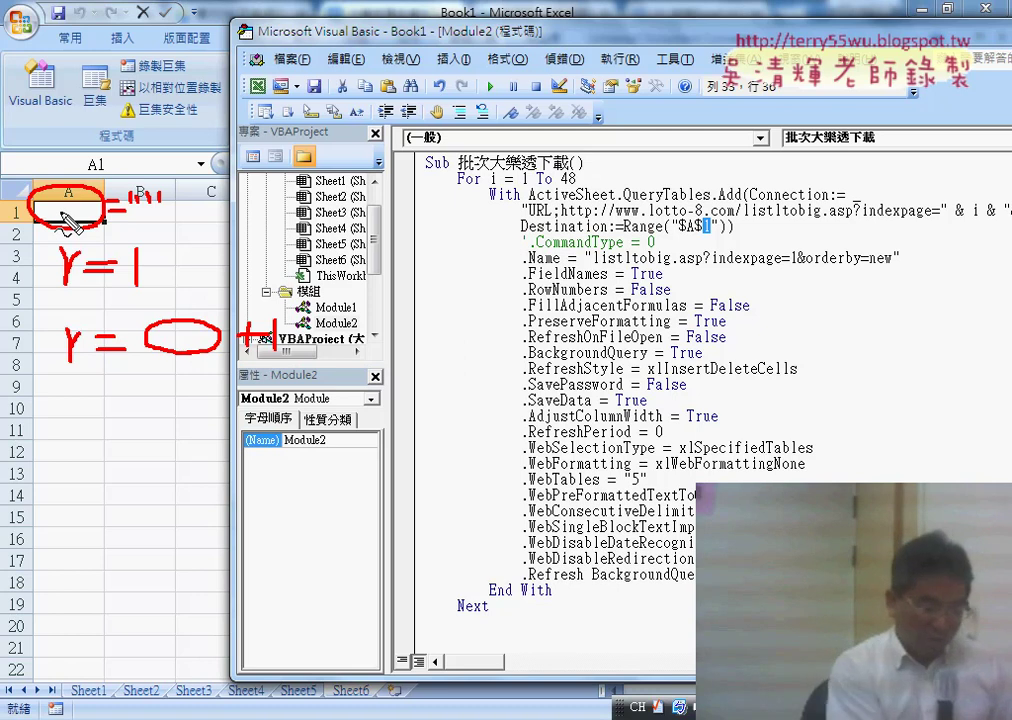
pyautogui.press('Escape')
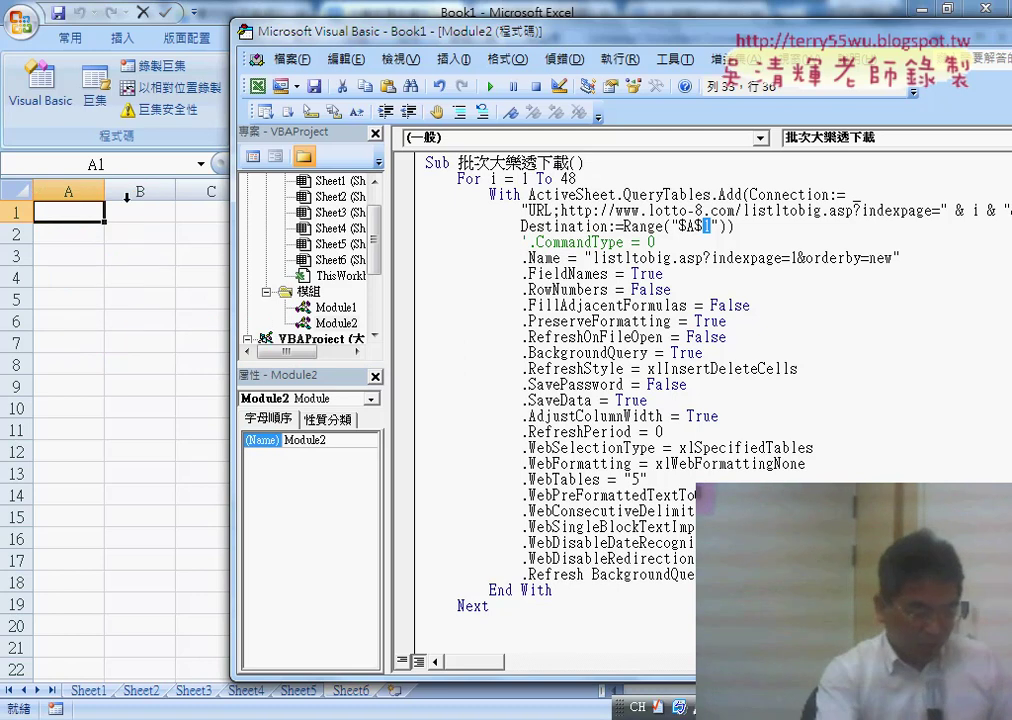
pyautogui.click(639, 304)
# Step: Open new indented lines right below For i = 1 To 48
pyautogui.moveTo(605, 37); pyautogui.dragTo(456, 37)
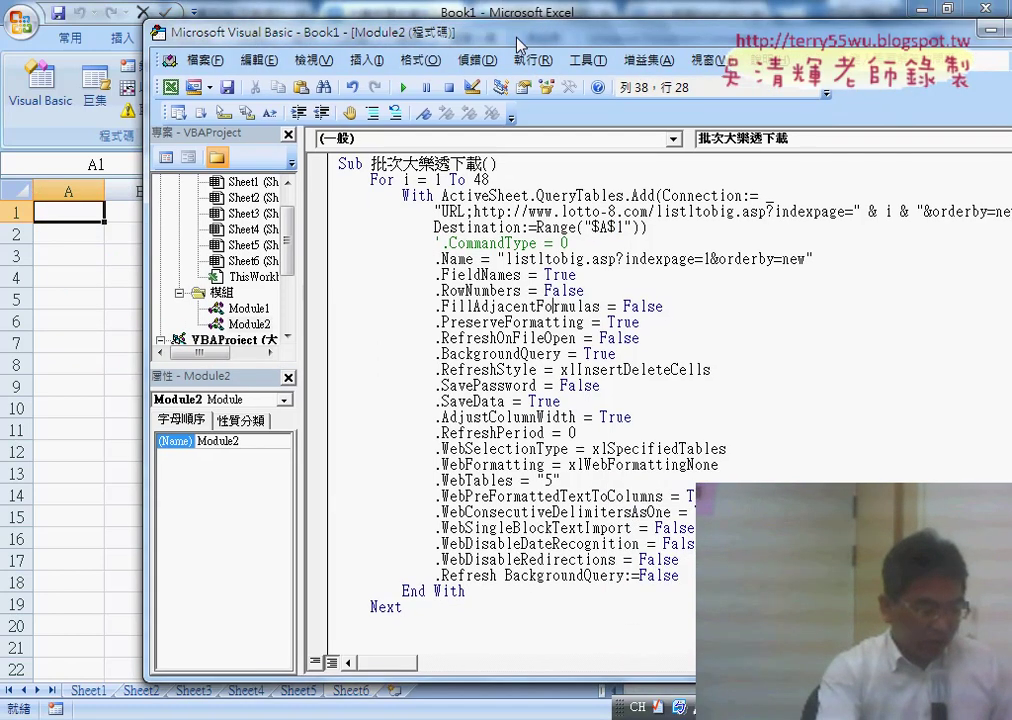
pyautogui.moveTo(428, 177); pyautogui.dragTo(308, 177)
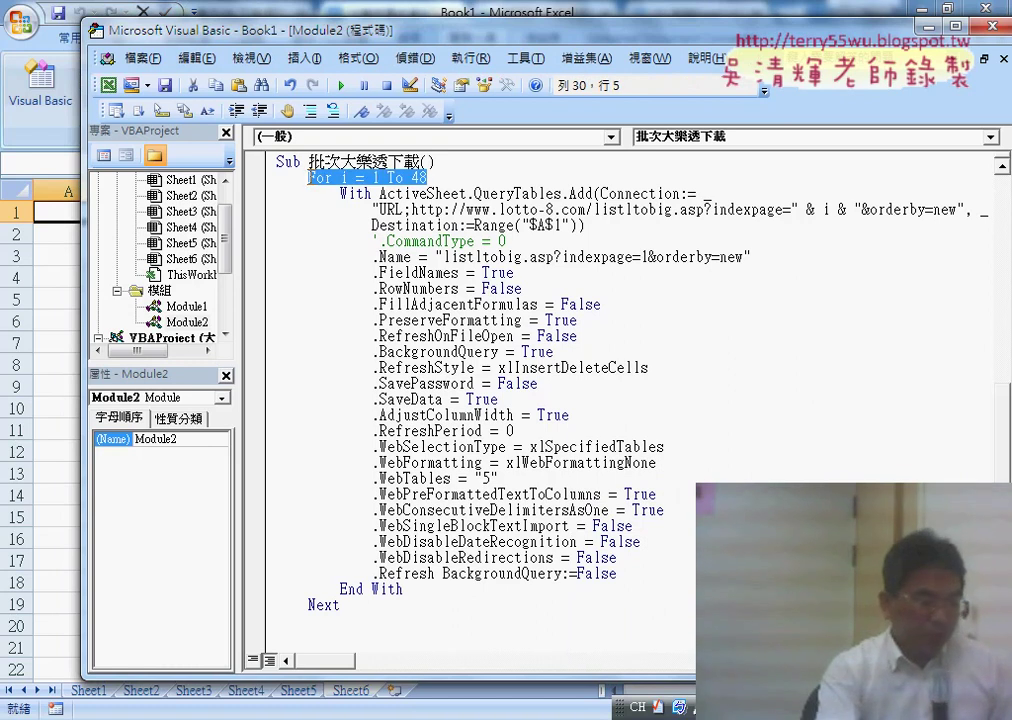
pyautogui.click(472, 178)
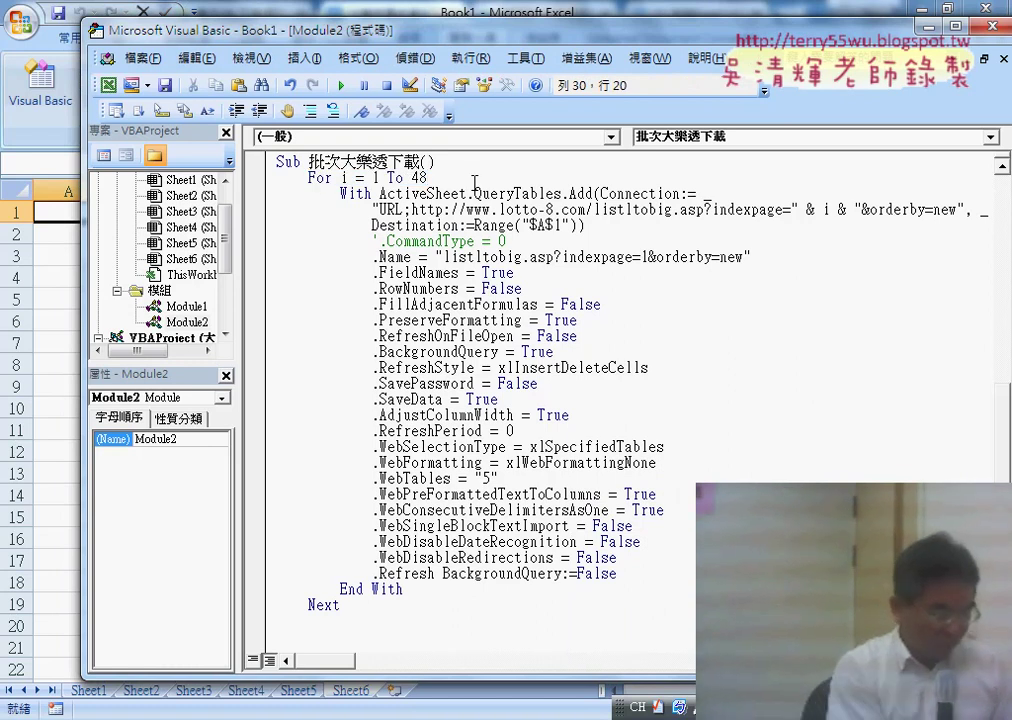
pyautogui.press('Return')
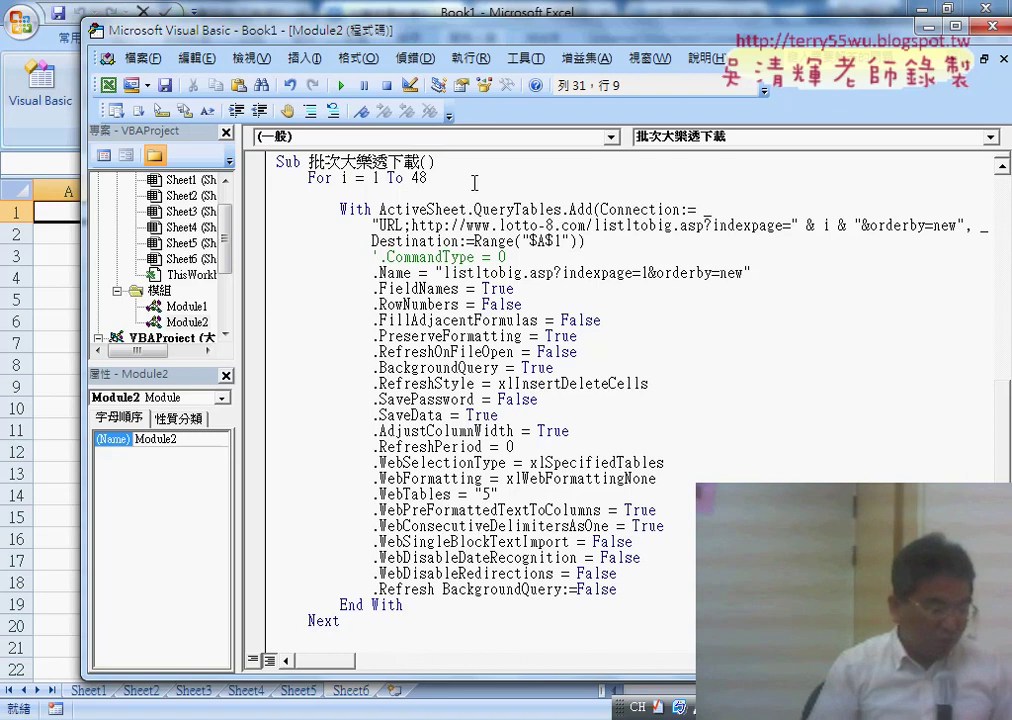
pyautogui.press('Return')
pyautogui.press('Up')
pyautogui.press('Return')
# Step: Type If Range("A1") = "" Then, Else and End If on separate lines
pyautogui.write('i')
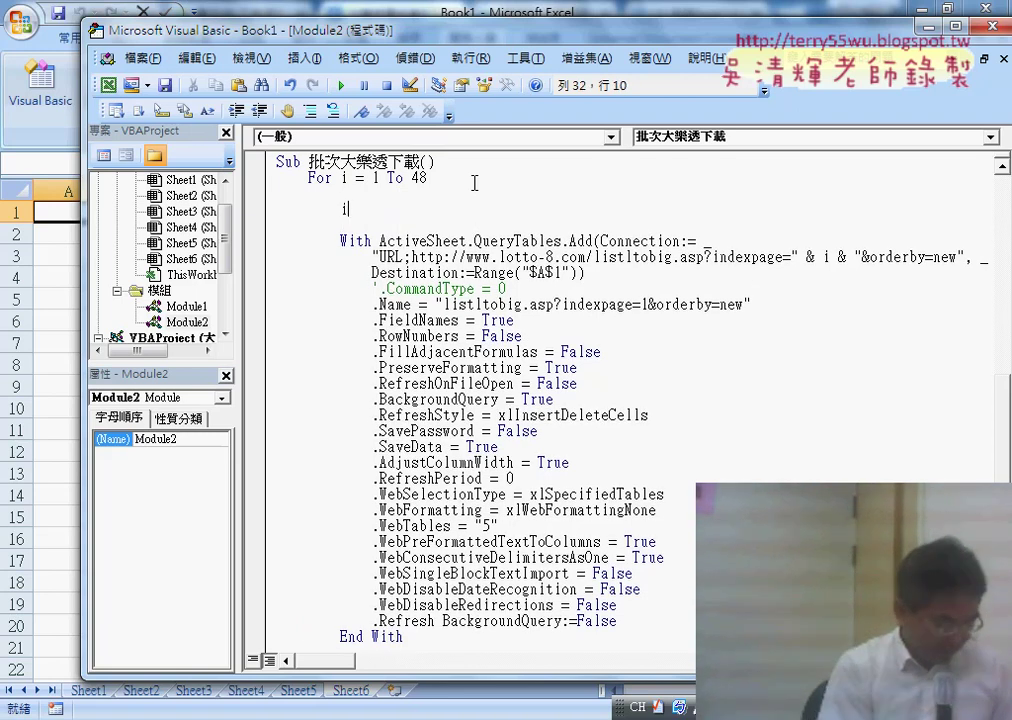
pyautogui.write('f')
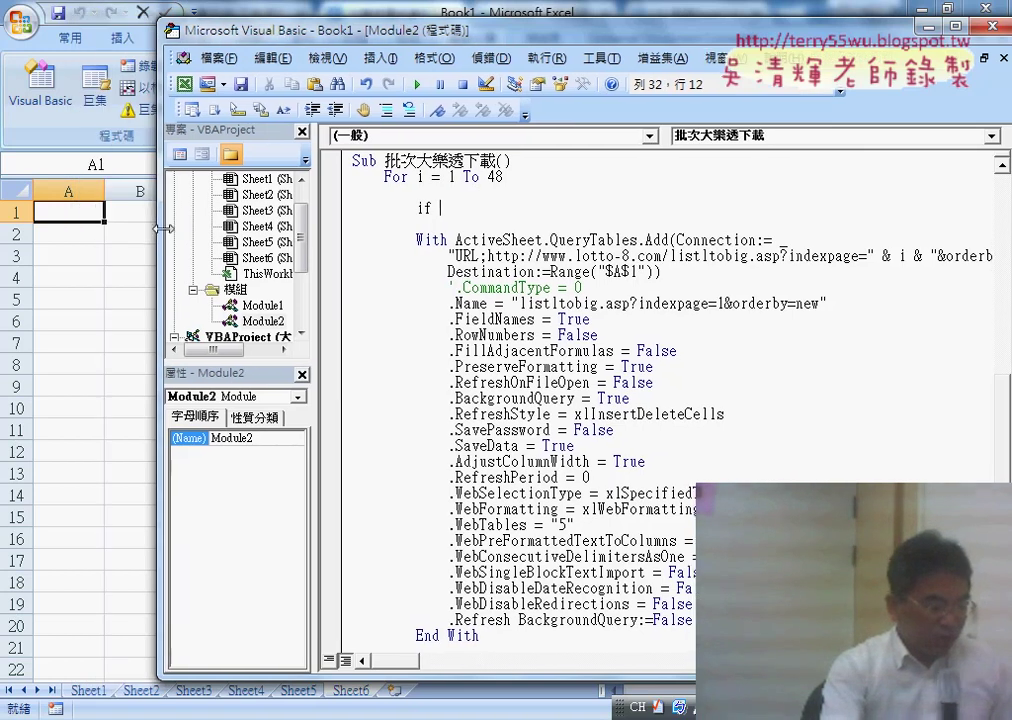
pyautogui.moveTo(86, 228); pyautogui.dragTo(164, 228)
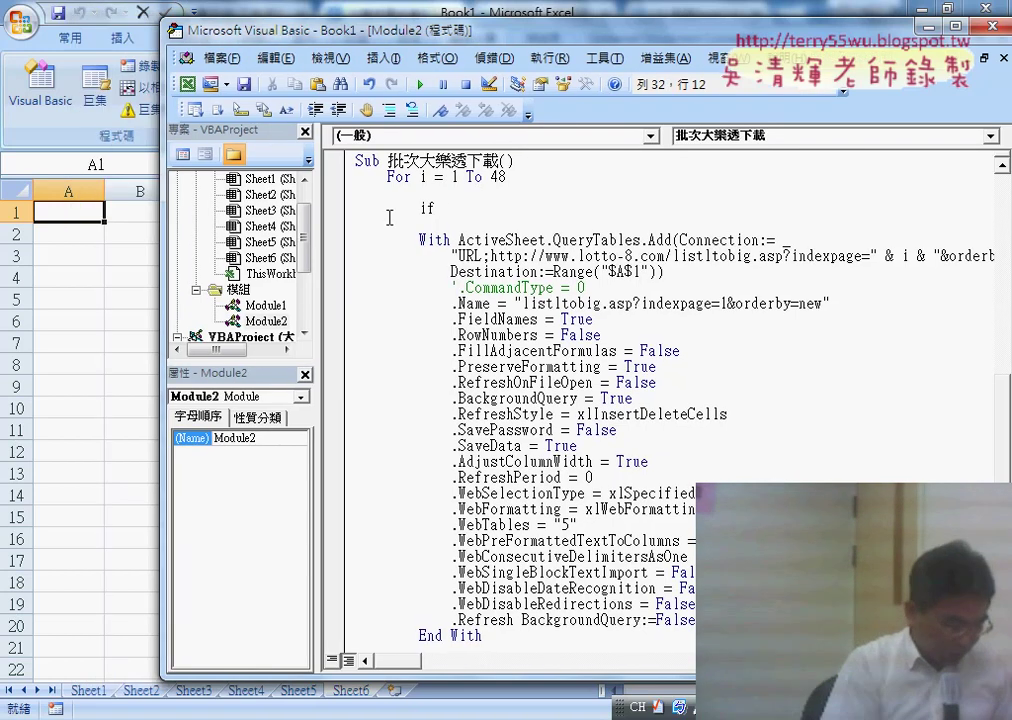
pyautogui.write('range')
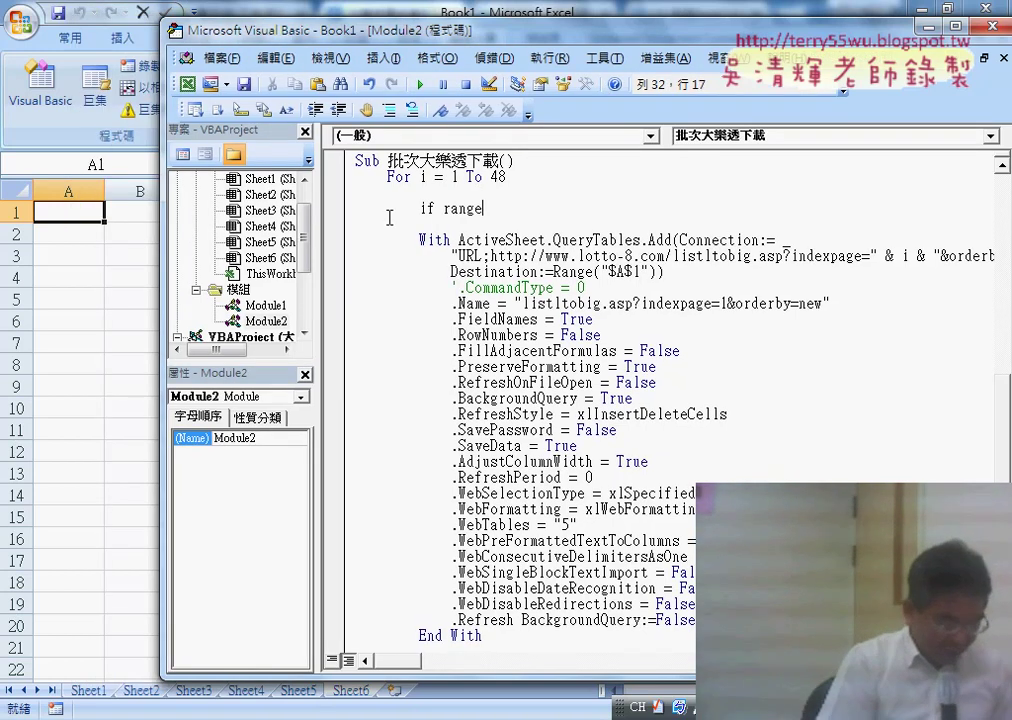
pyautogui.write('("A')
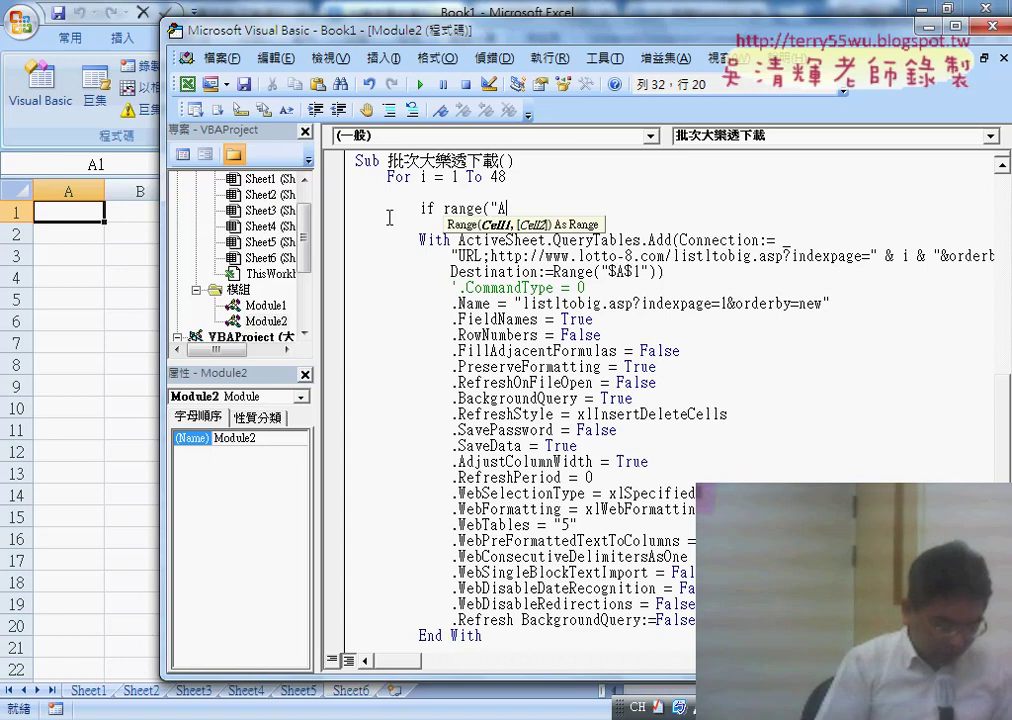
pyautogui.write('1")')
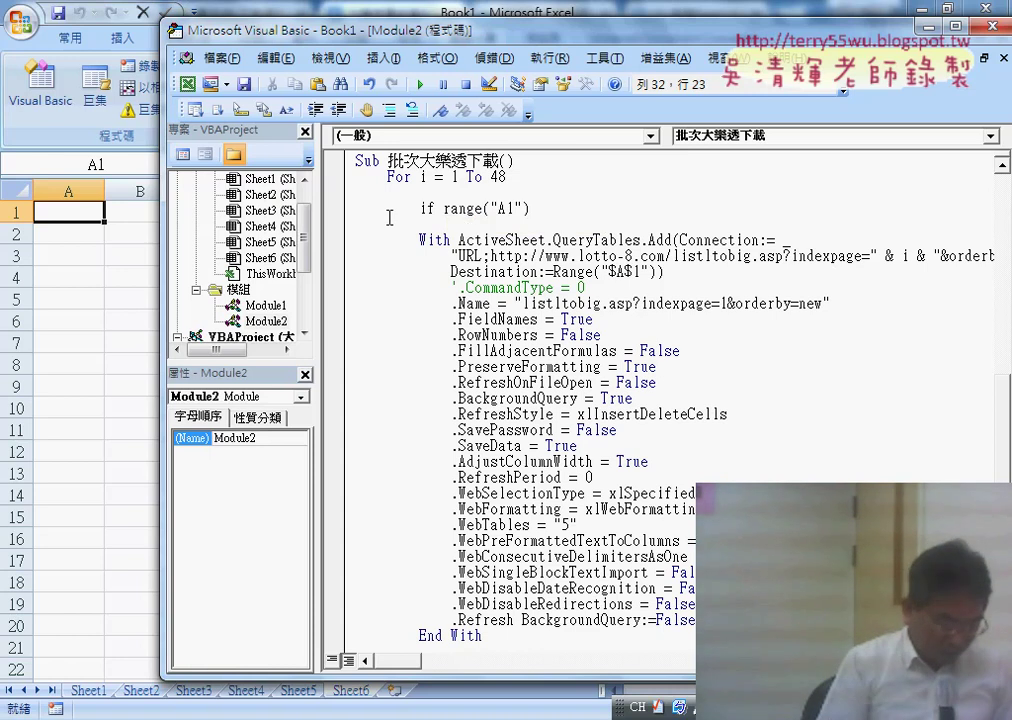
pyautogui.write('=')
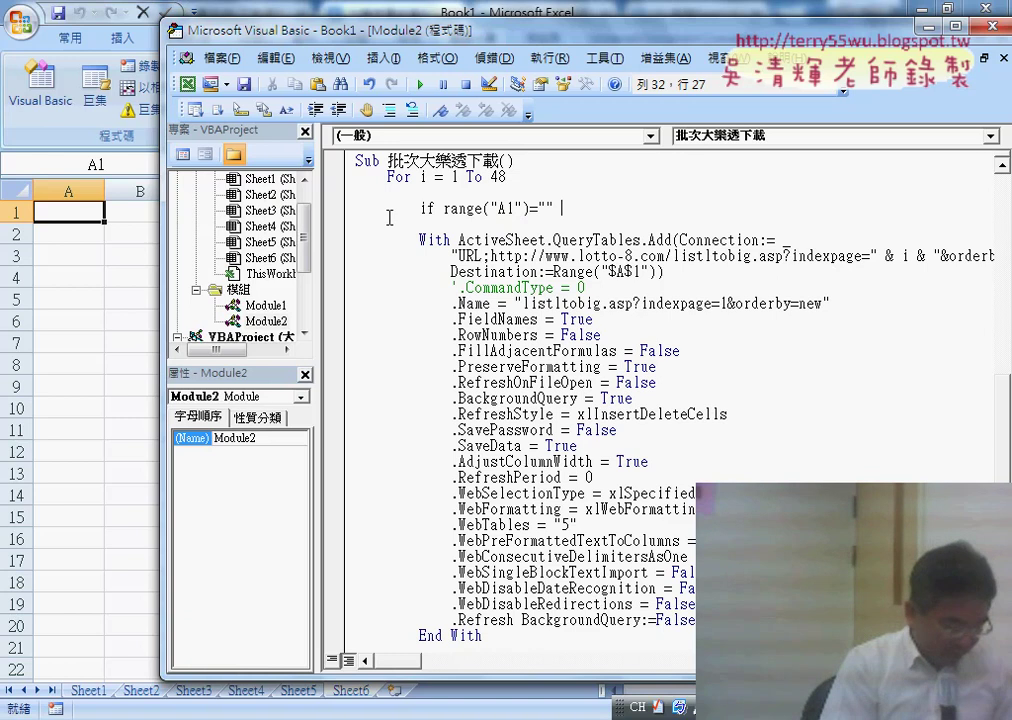
pyautogui.write('then')
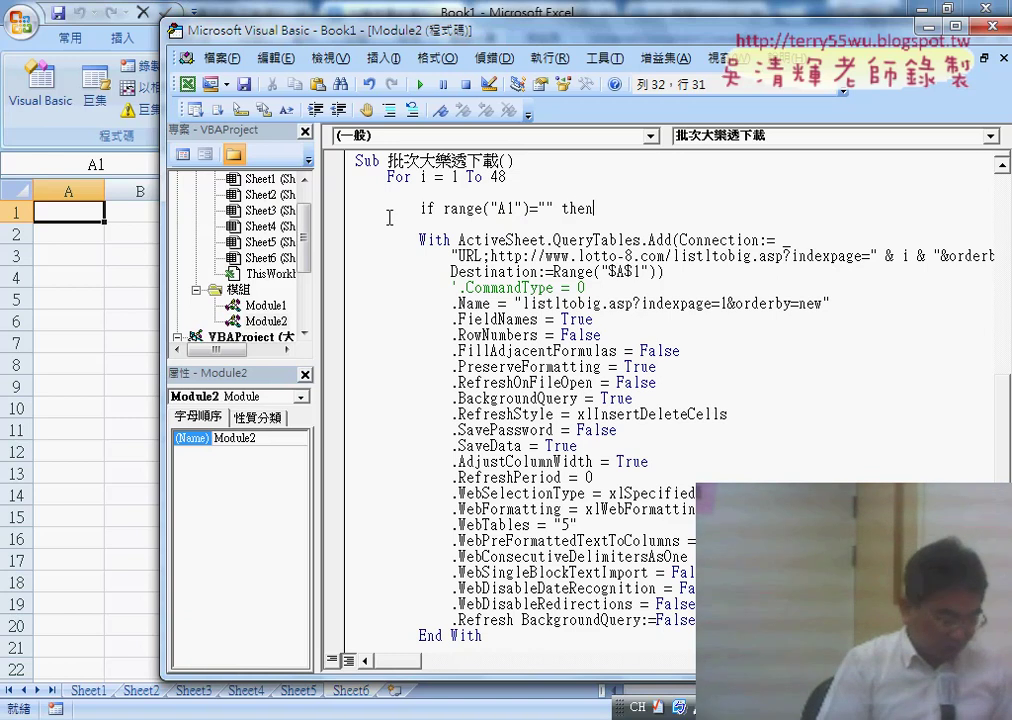
pyautogui.press('Return')
pyautogui.press('Return')
pyautogui.write('e')
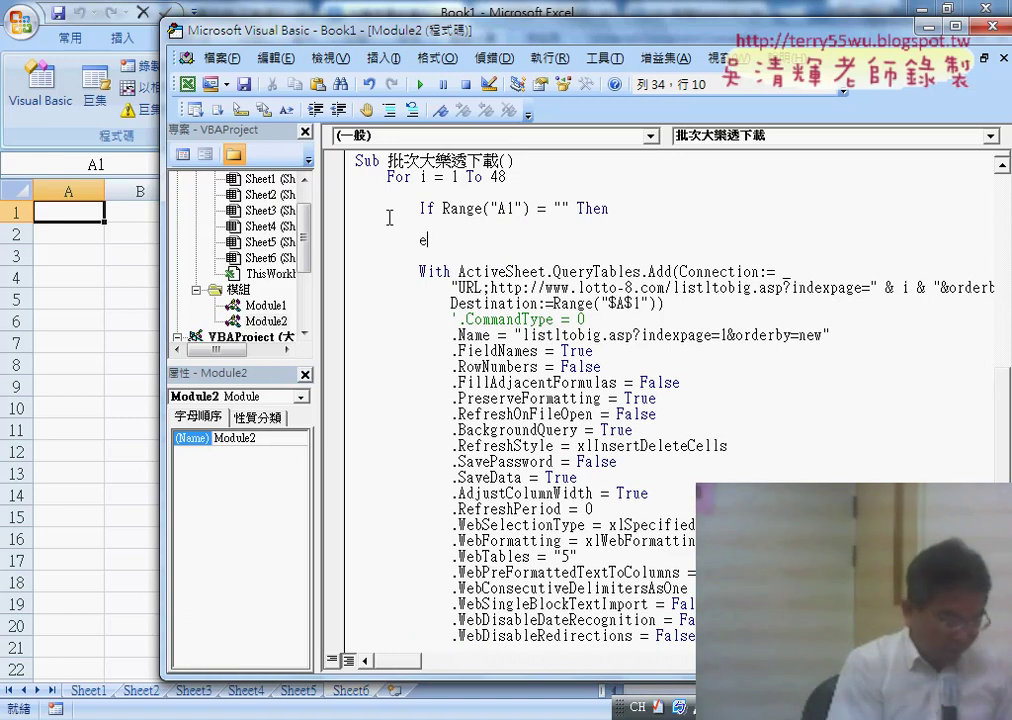
pyautogui.write('lse')
pyautogui.press('Return')
pyautogui.press('Return')
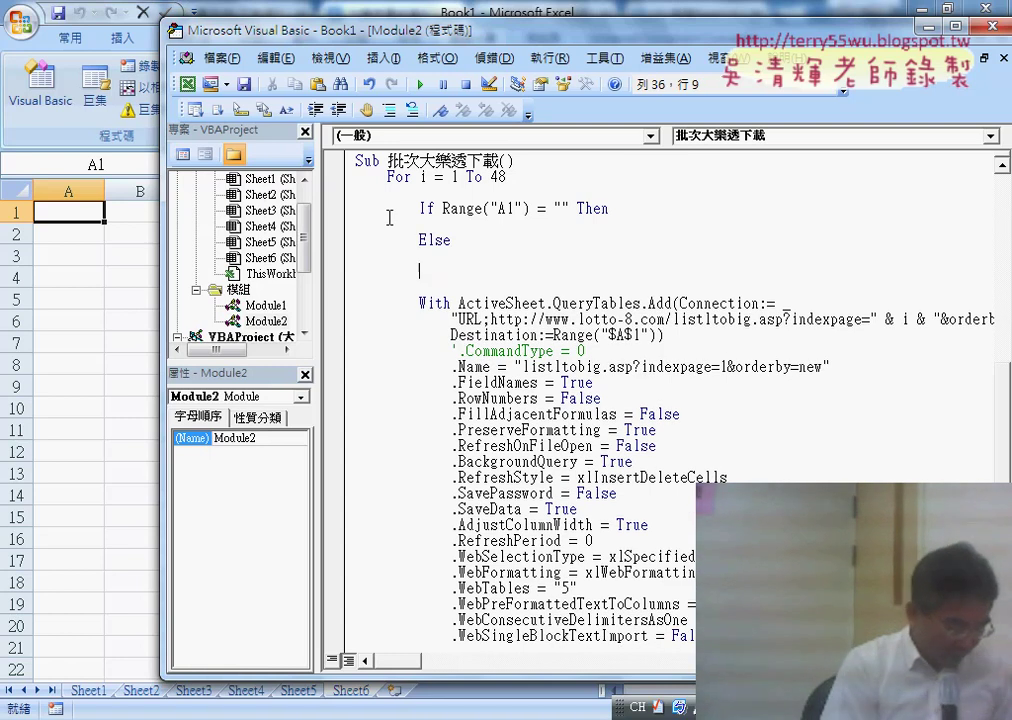
pyautogui.write('end ')
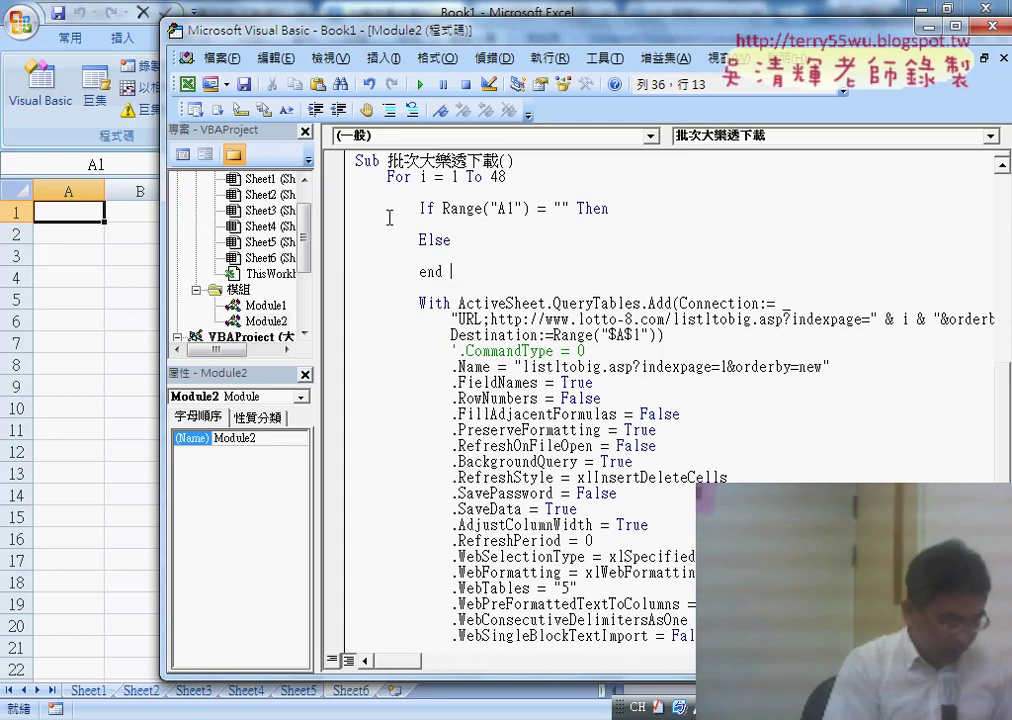
pyautogui.write('i')
pyautogui.press('Up')
pyautogui.press('Up')
pyautogui.press('Up')
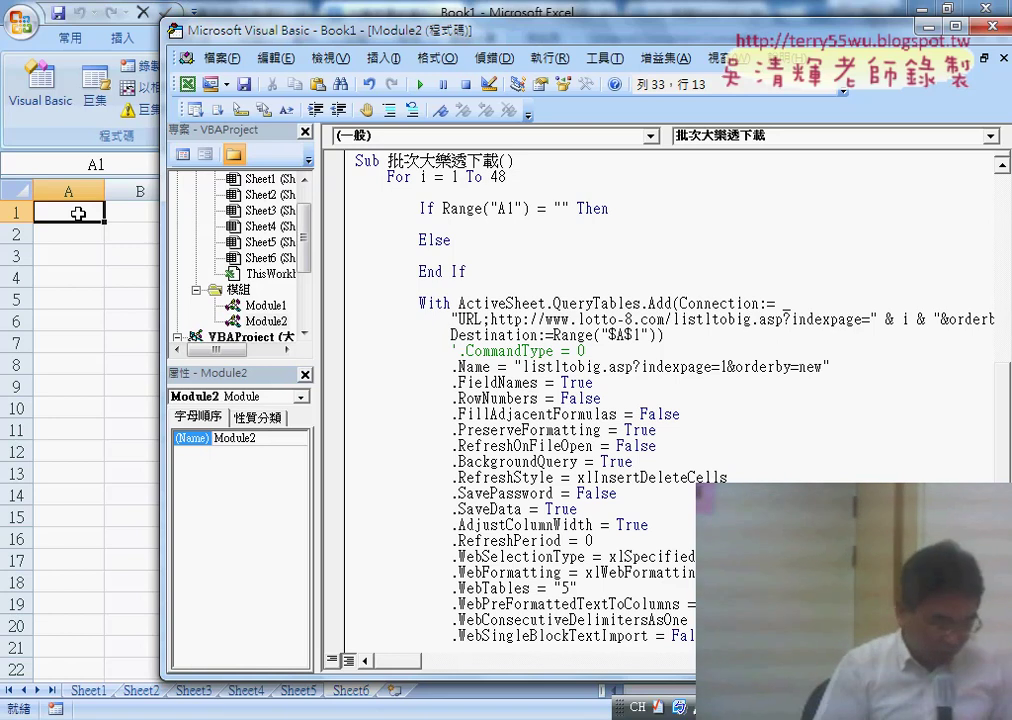
# Step: Set r = 1 in the Then branch and start r = in the Else branch
pyautogui.write('r=1')
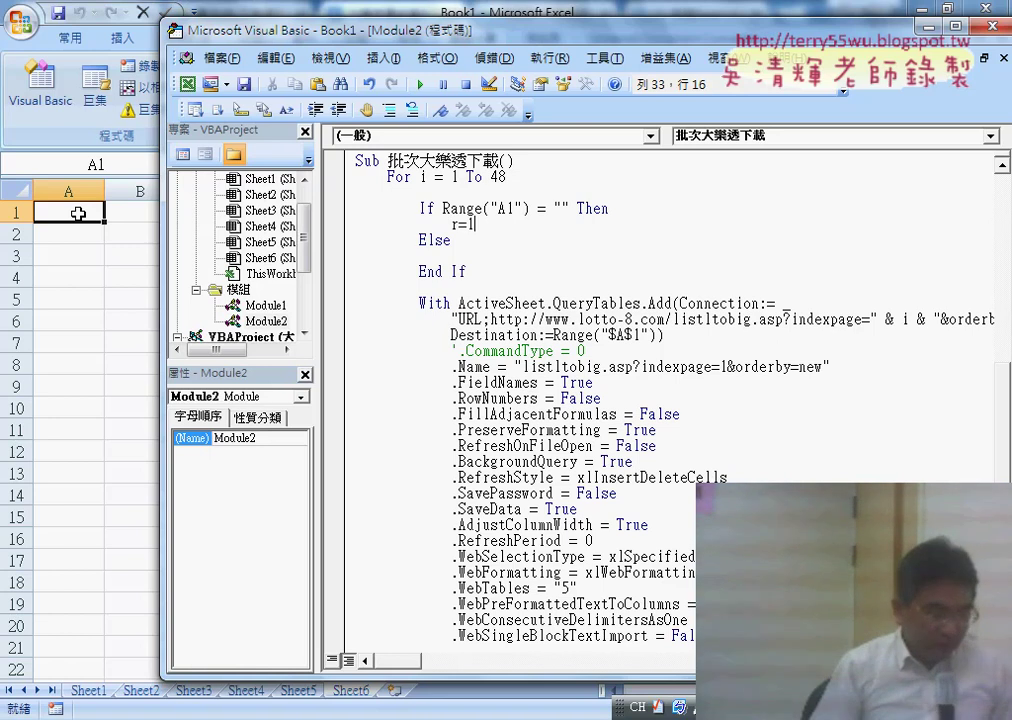
pyautogui.press('Down')
pyautogui.press('Down')
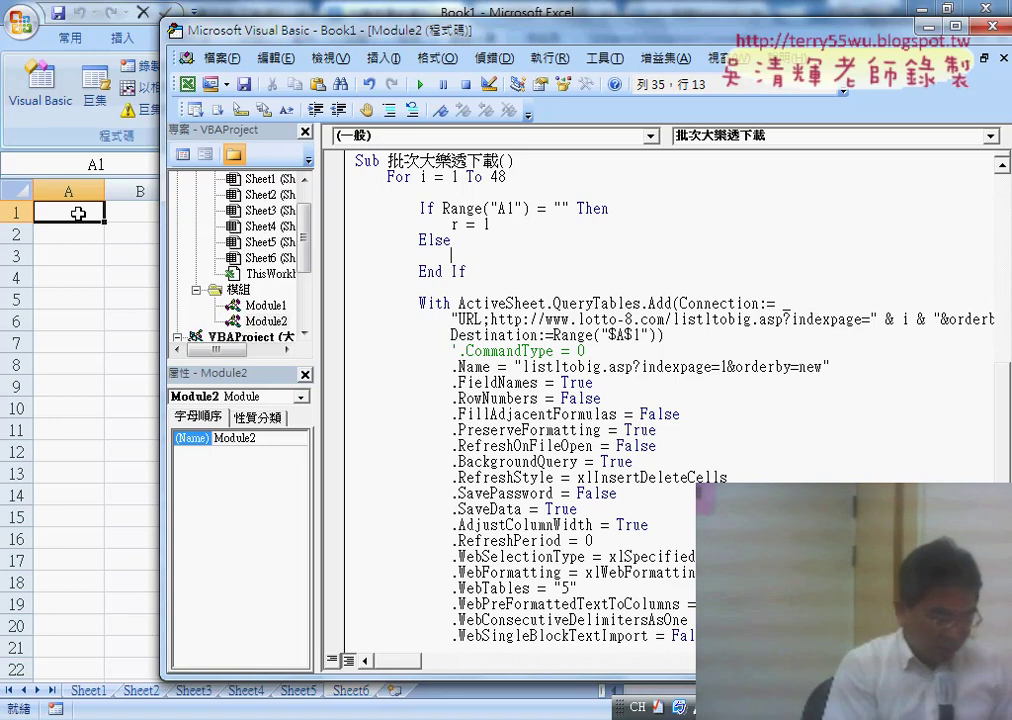
pyautogui.write('=')
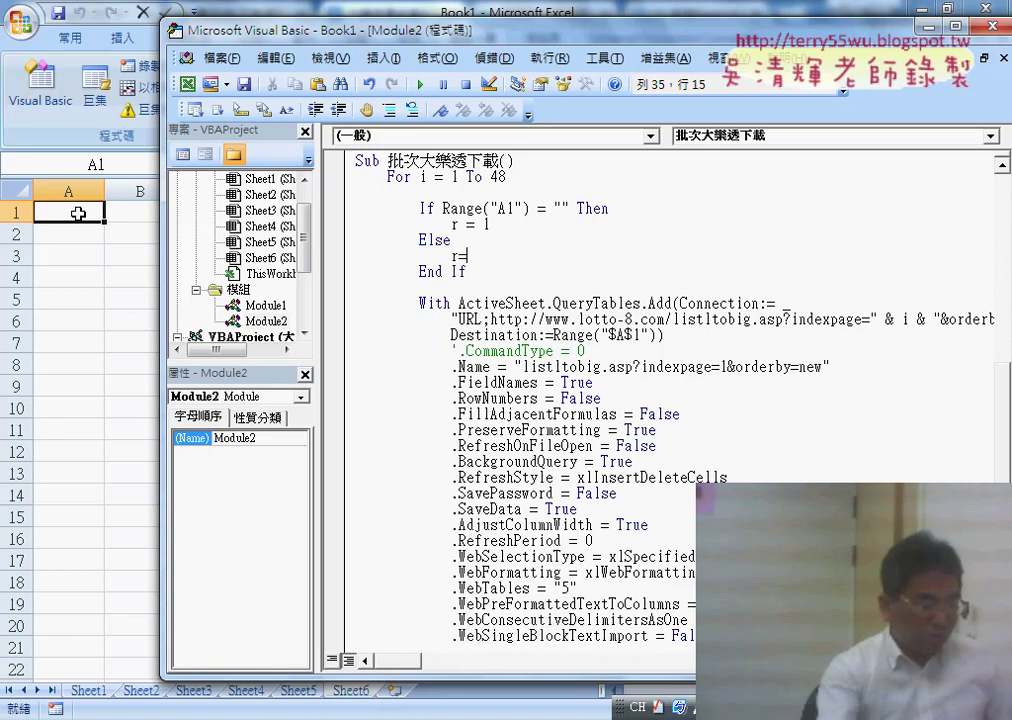
pyautogui.click(455, 213)
pyautogui.press('Return')
# Step: Complete the Else line as r = Range("A1").End(xlDown).Row + 1
pyautogui.moveTo(443, 208); pyautogui.dragTo(528, 210)
pyautogui.hotkey('ctrl', 'c')
pyautogui.click(601, 258)
pyautogui.hotkey('ctrl', 'v')
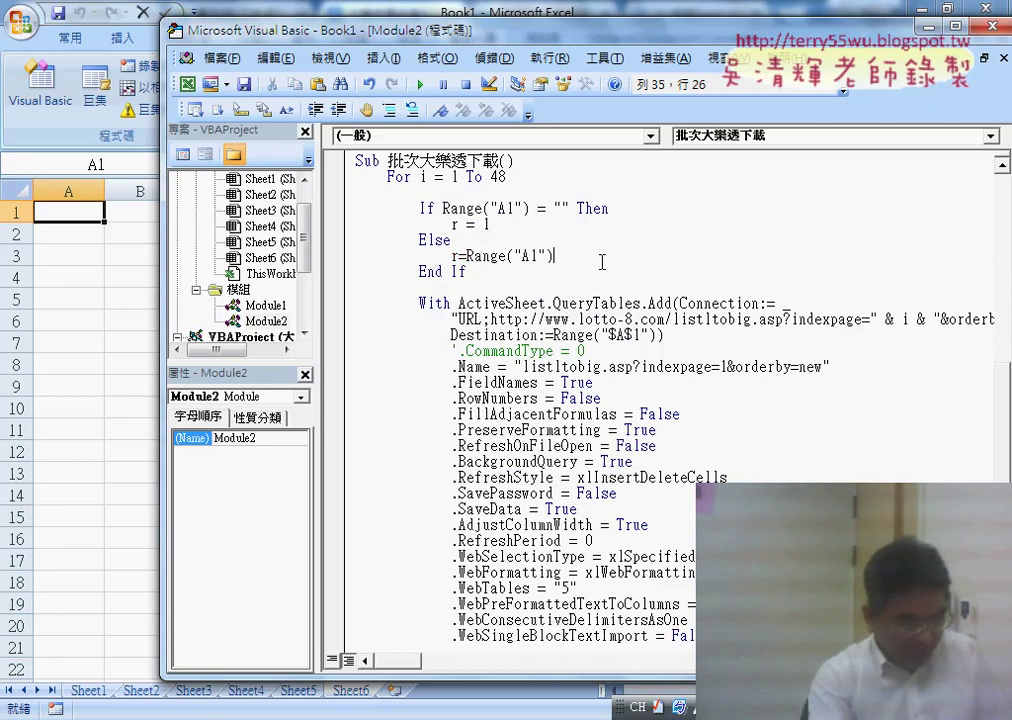
pyautogui.write('.e')
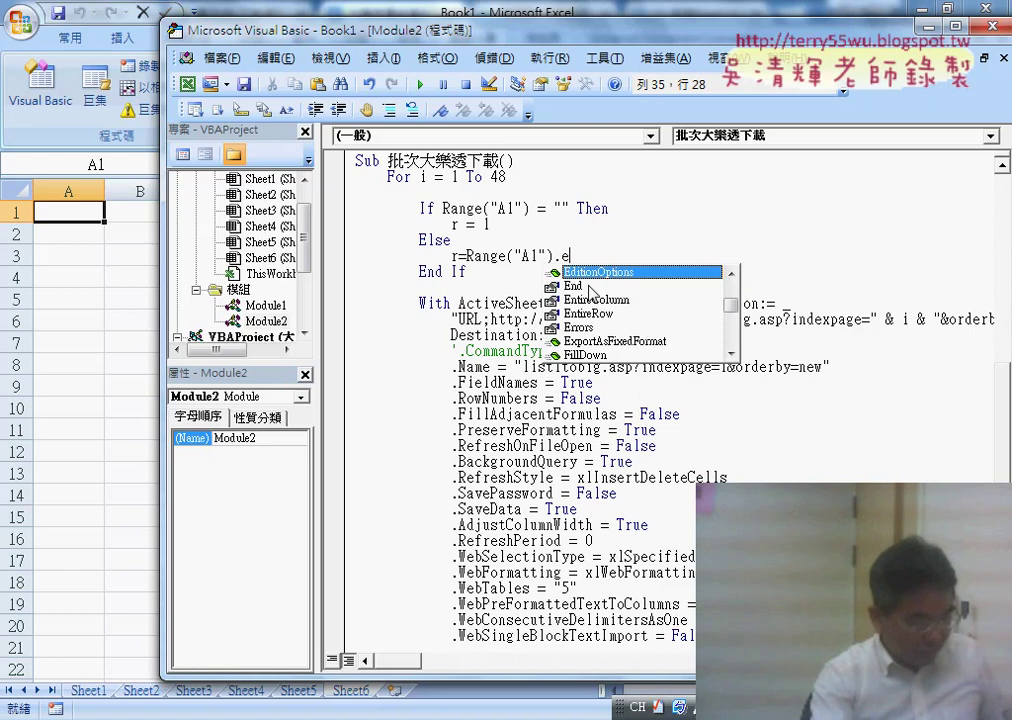
pyautogui.press('Tab')
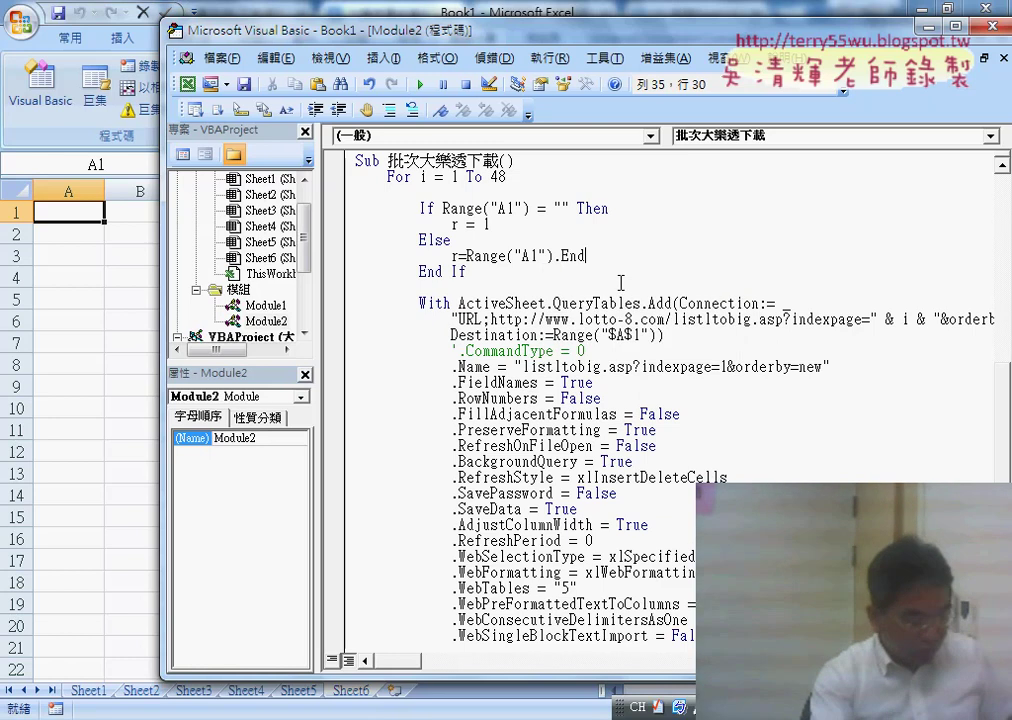
pyautogui.write('(')
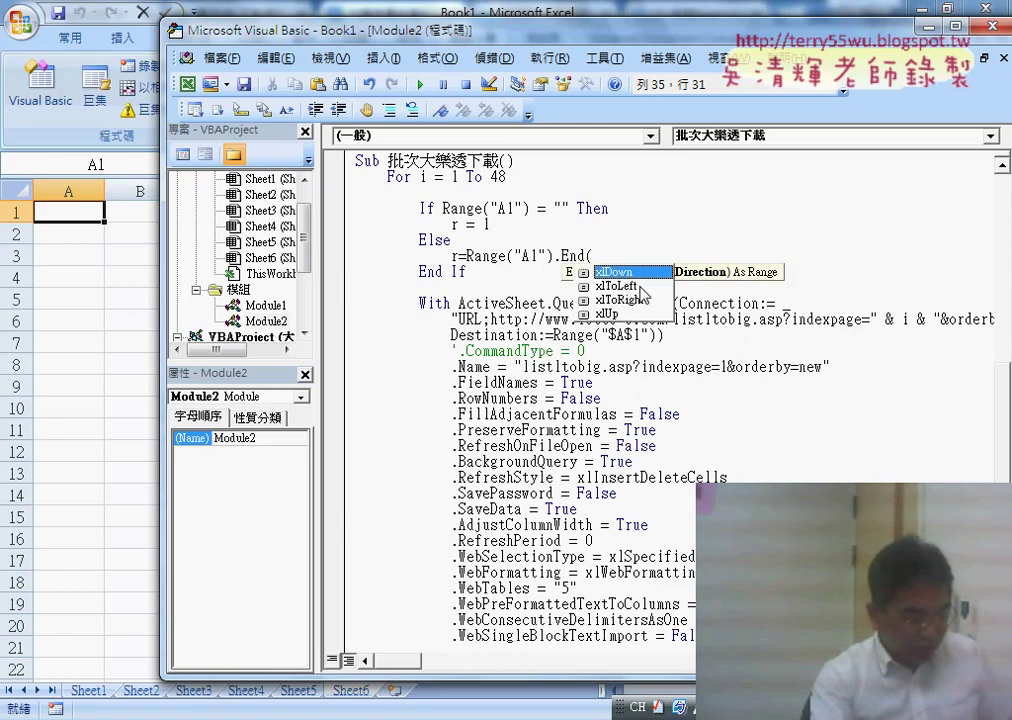
pyautogui.write('xlDown)')
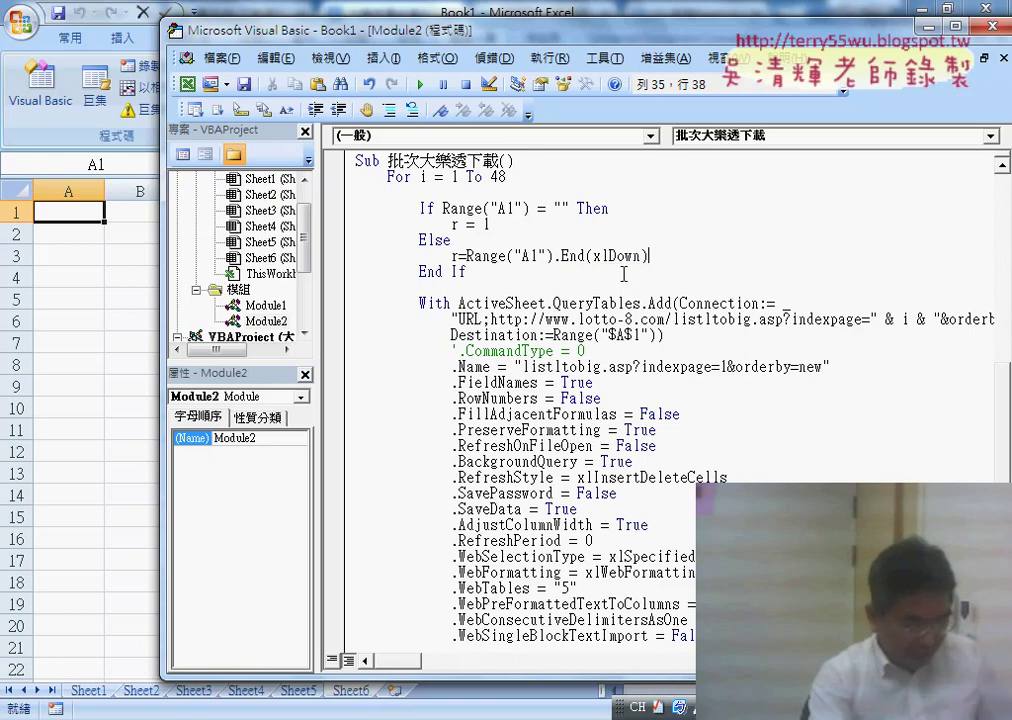
pyautogui.write('.r')
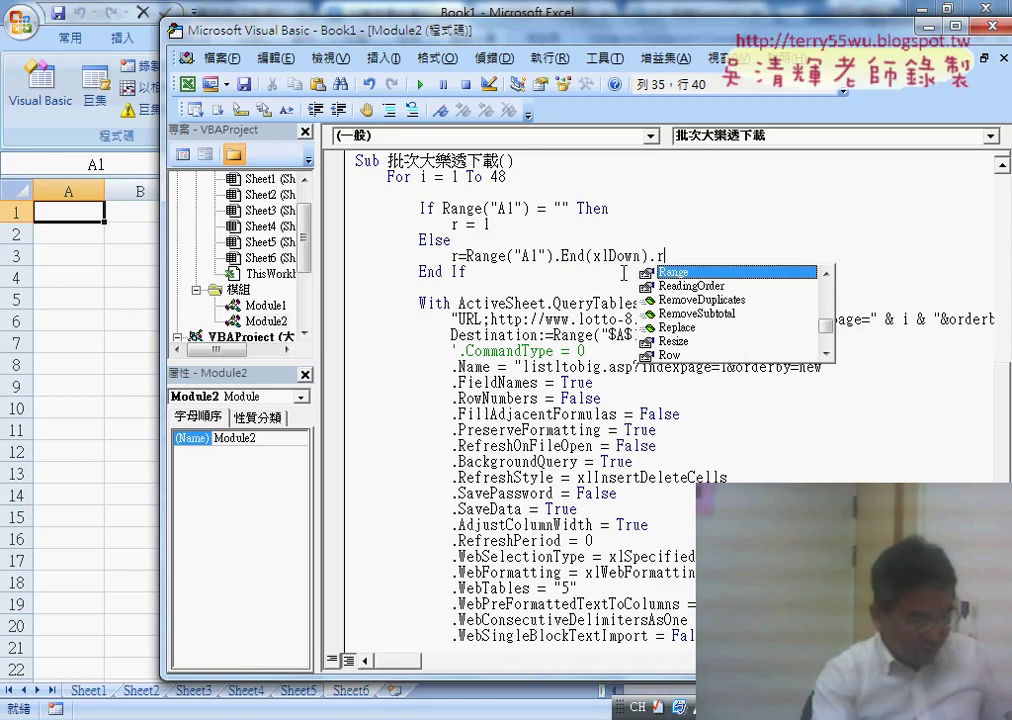
pyautogui.write('ow')
pyautogui.write('+')
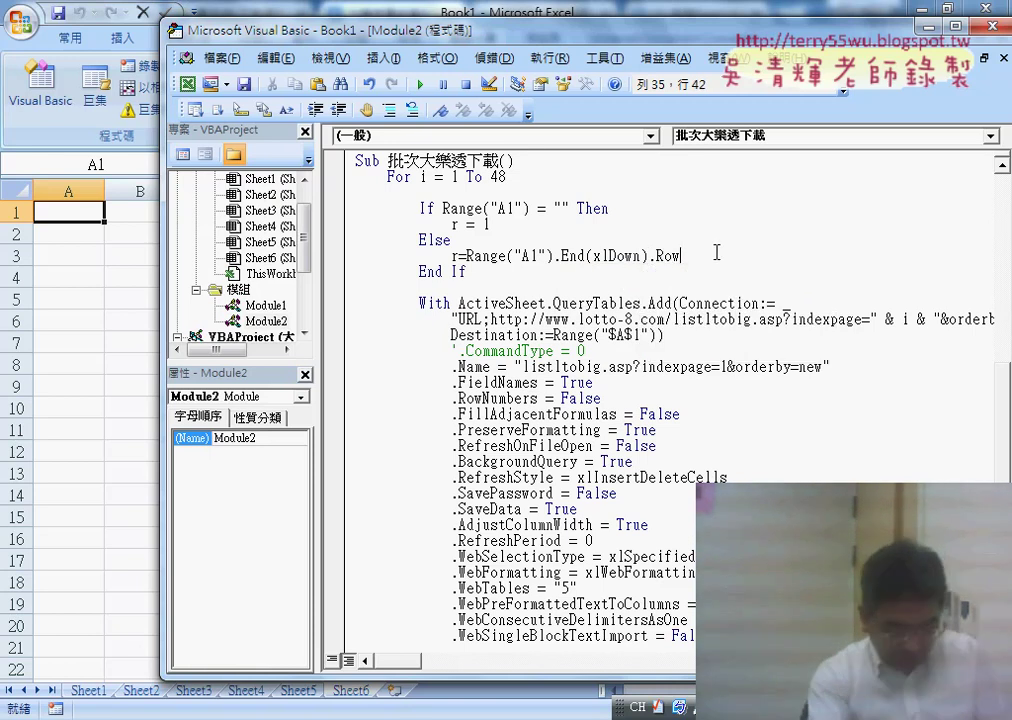
pyautogui.write('1')
pyautogui.press('Down')
pyautogui.press('Down')
pyautogui.press('Down')
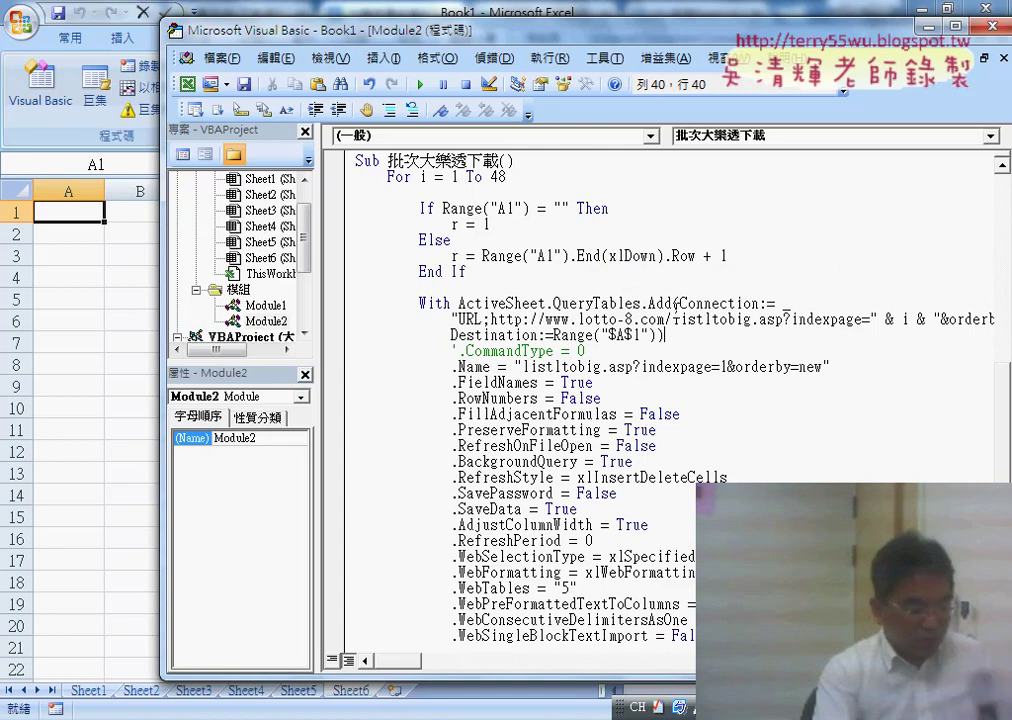
pyautogui.write(')')
pyautogui.moveTo(641, 336); pyautogui.dragTo(633, 336)
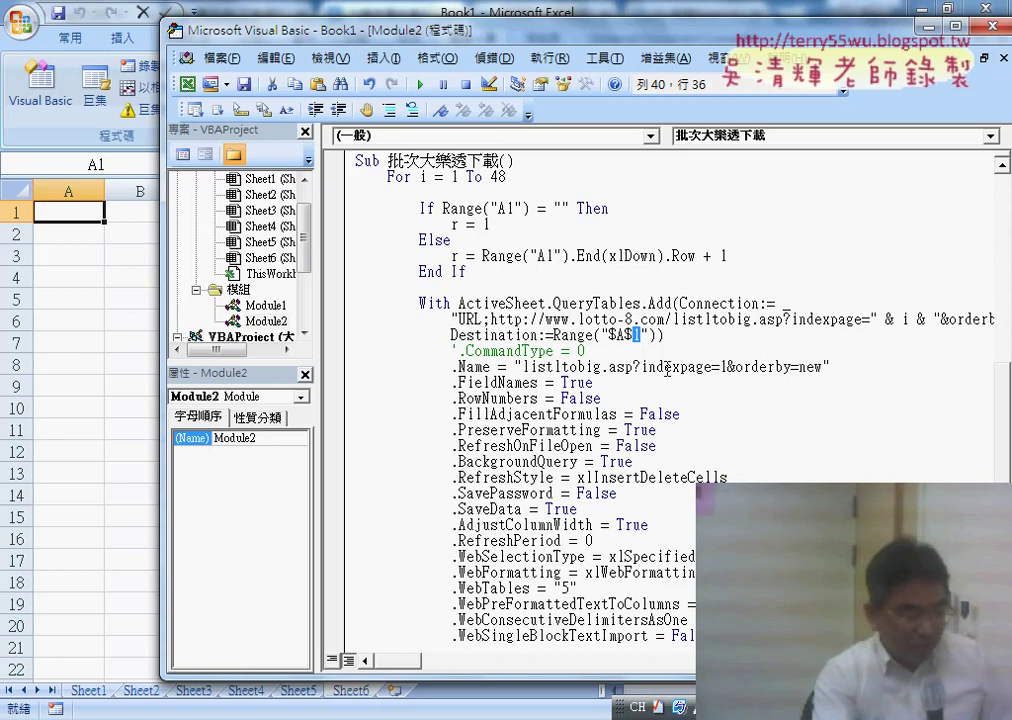
pyautogui.moveTo(600, 336); pyautogui.dragTo(650, 336)
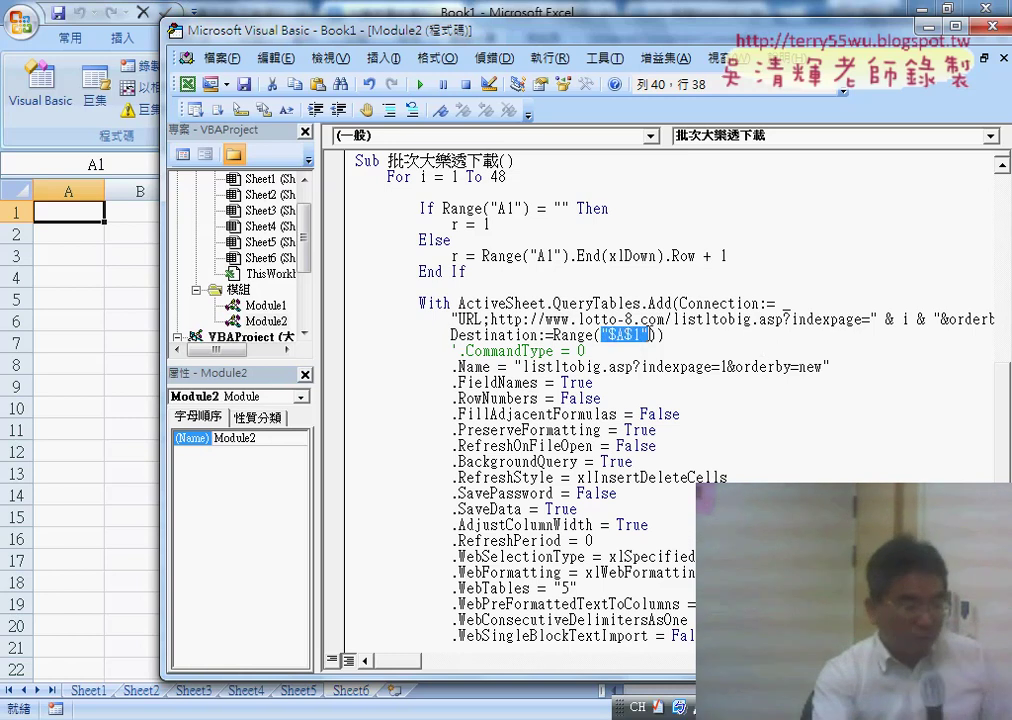
pyautogui.click(641, 336)
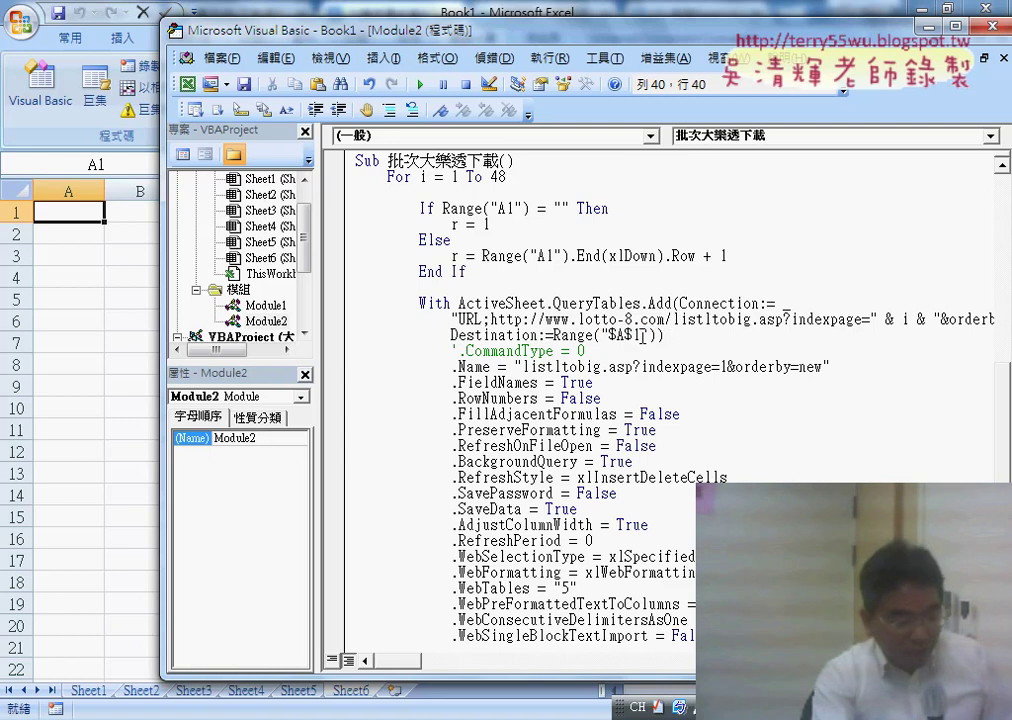
pyautogui.doubleClick(636, 336)
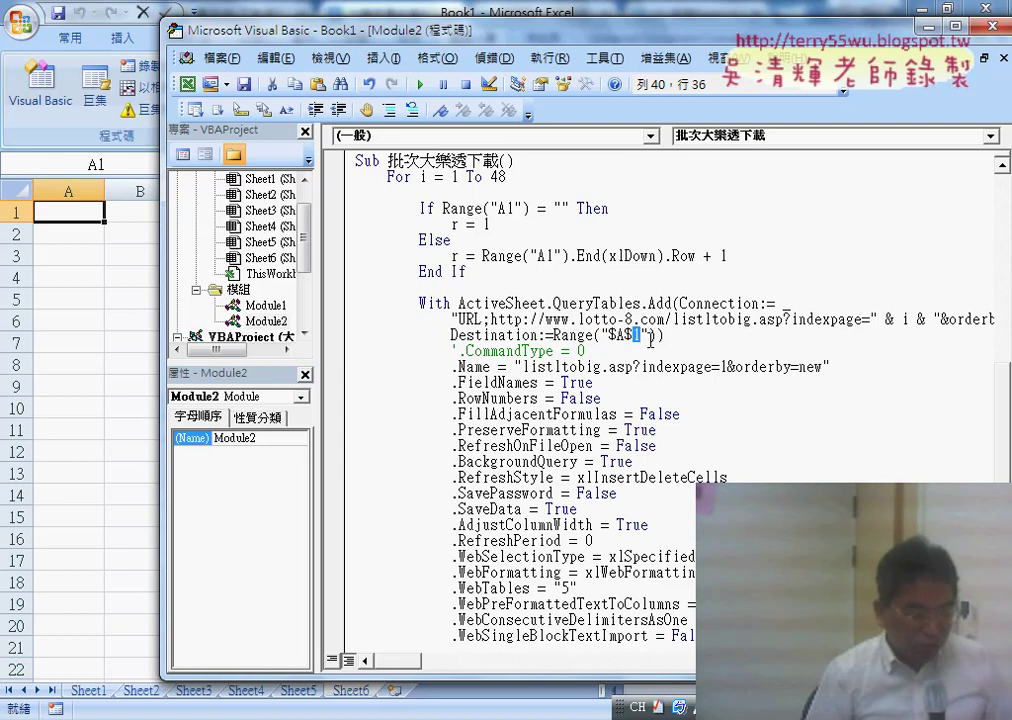
pyautogui.press('BackSpace')
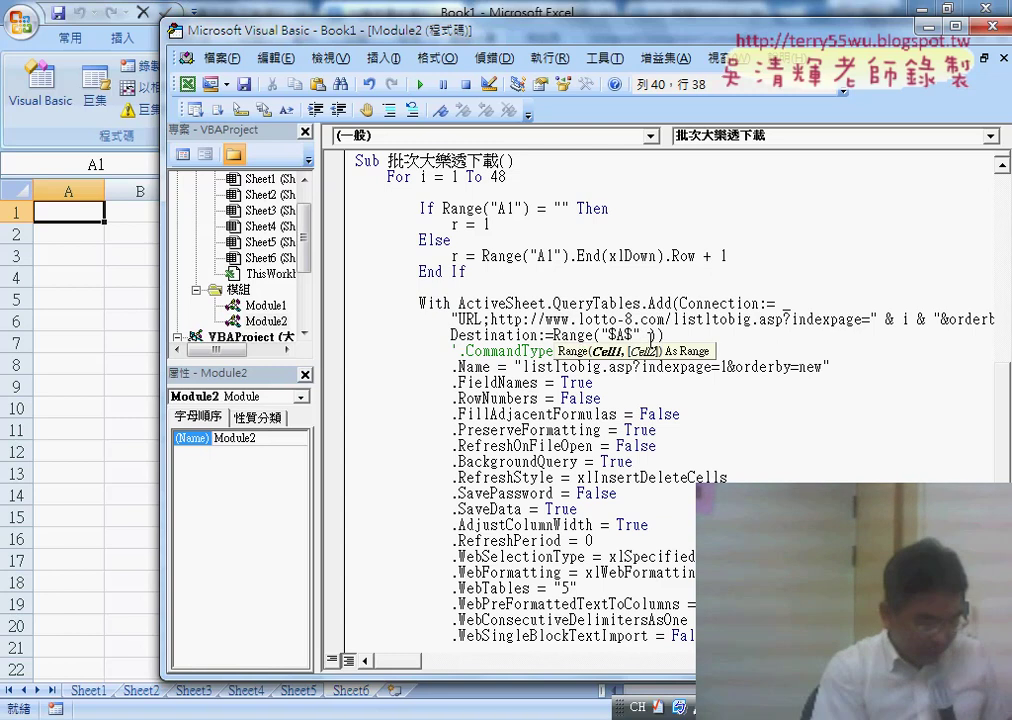
pyautogui.write('& ')
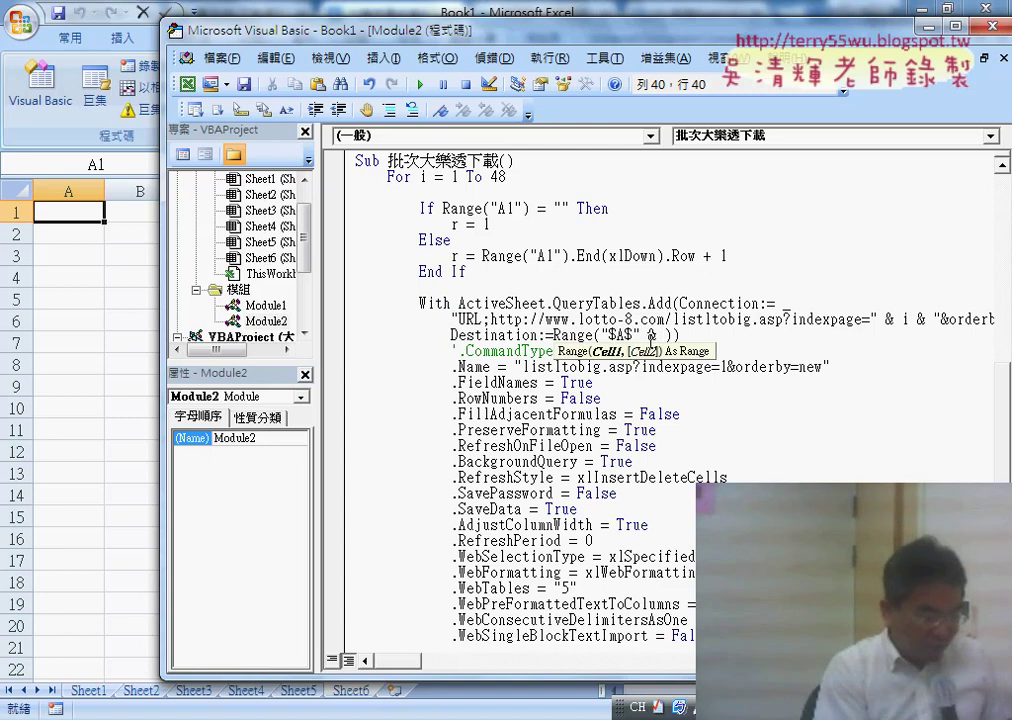
pyautogui.write('r')
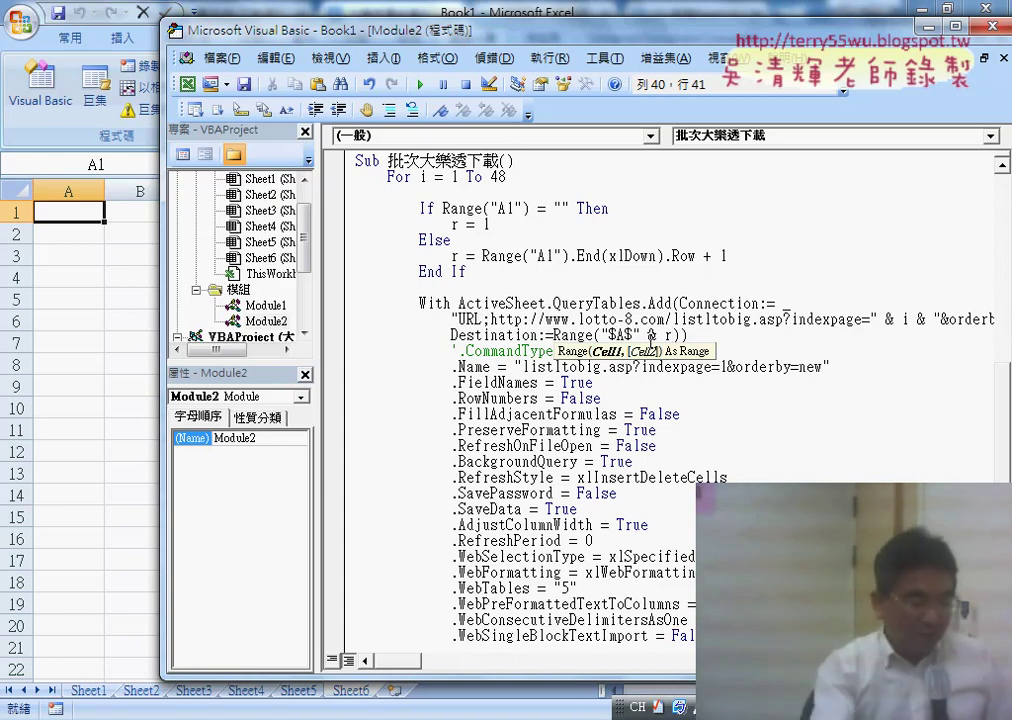
pyautogui.click(750, 432)
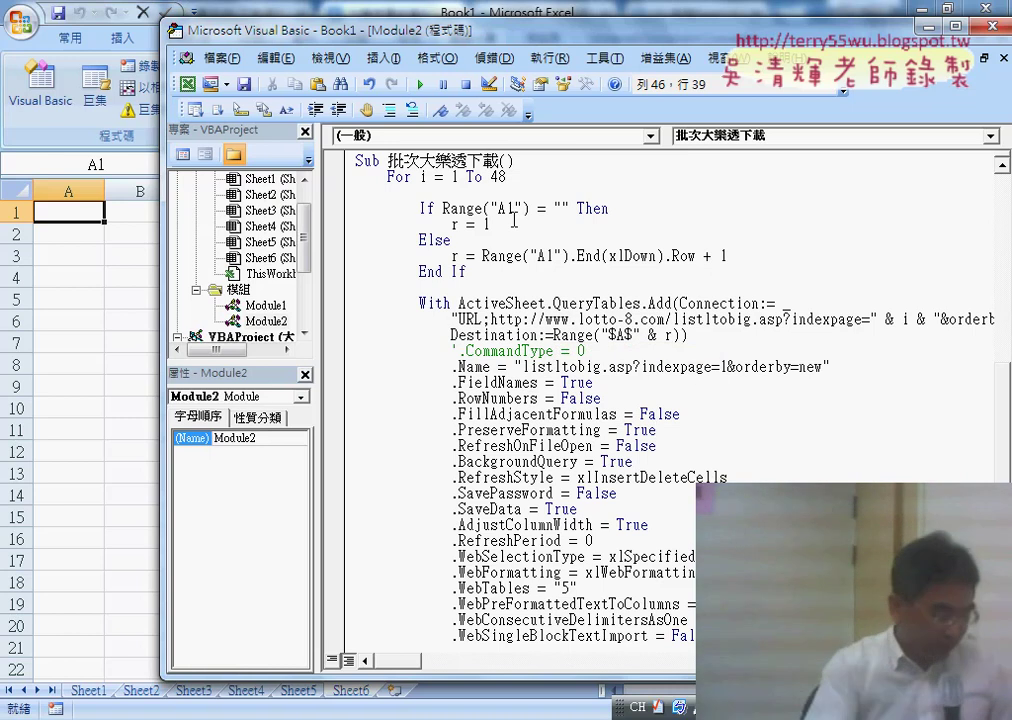
pyautogui.click(464, 187)
pyautogui.write("'")
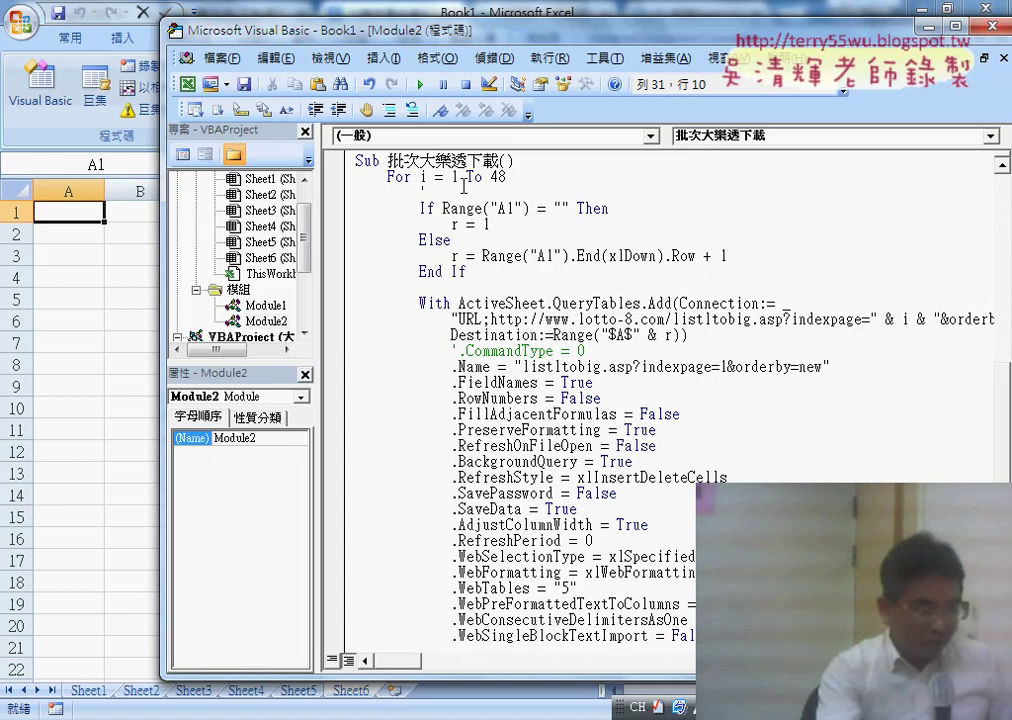
pyautogui.moveTo(443, 209); pyautogui.dragTo(568, 210)
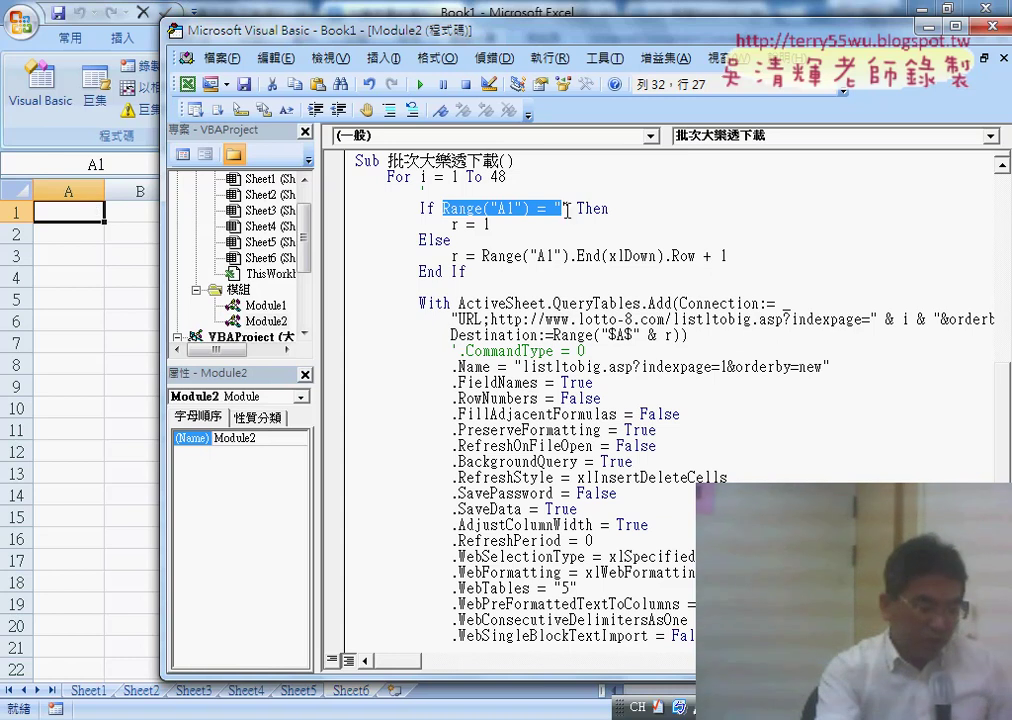
pyautogui.moveTo(570, 209); pyautogui.dragTo(443, 209)
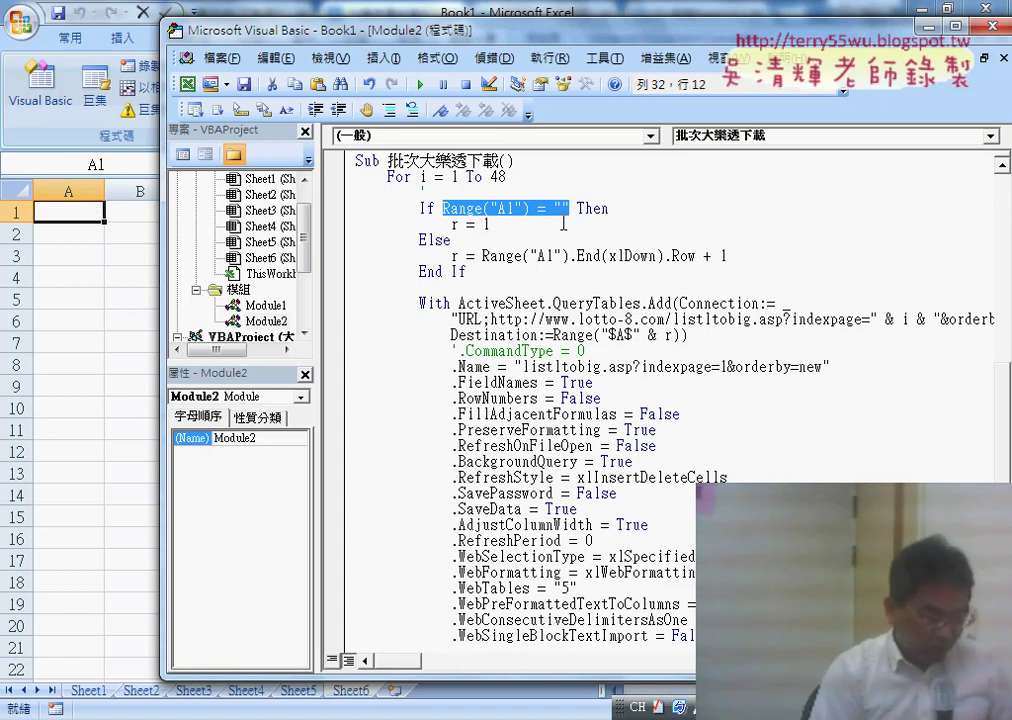
pyautogui.write('i')
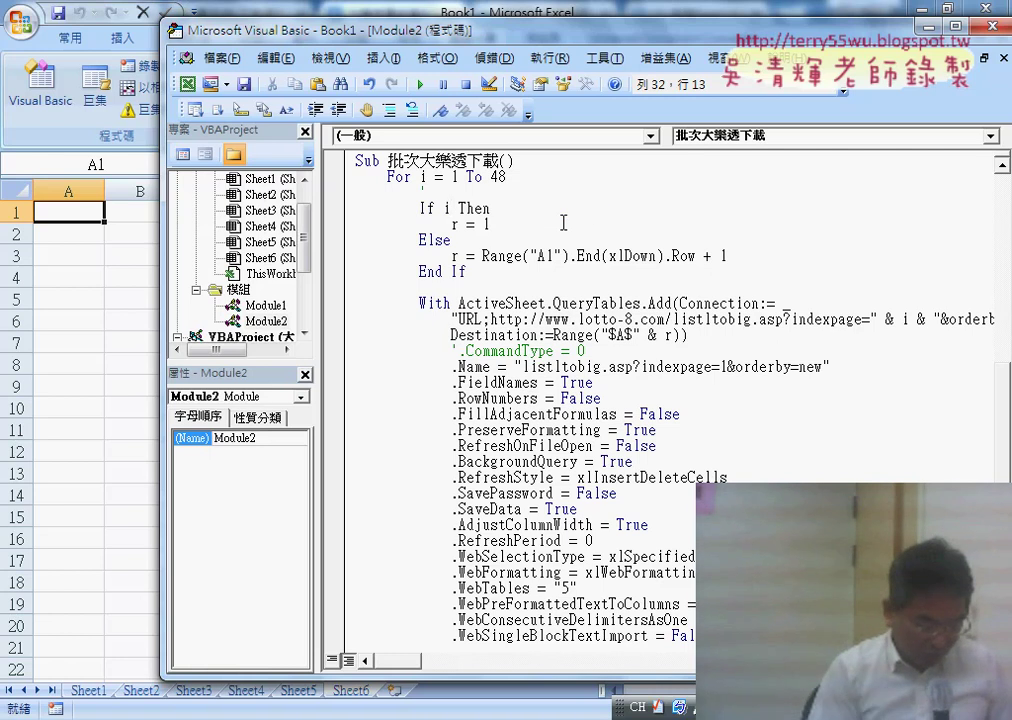
pyautogui.write('=1')
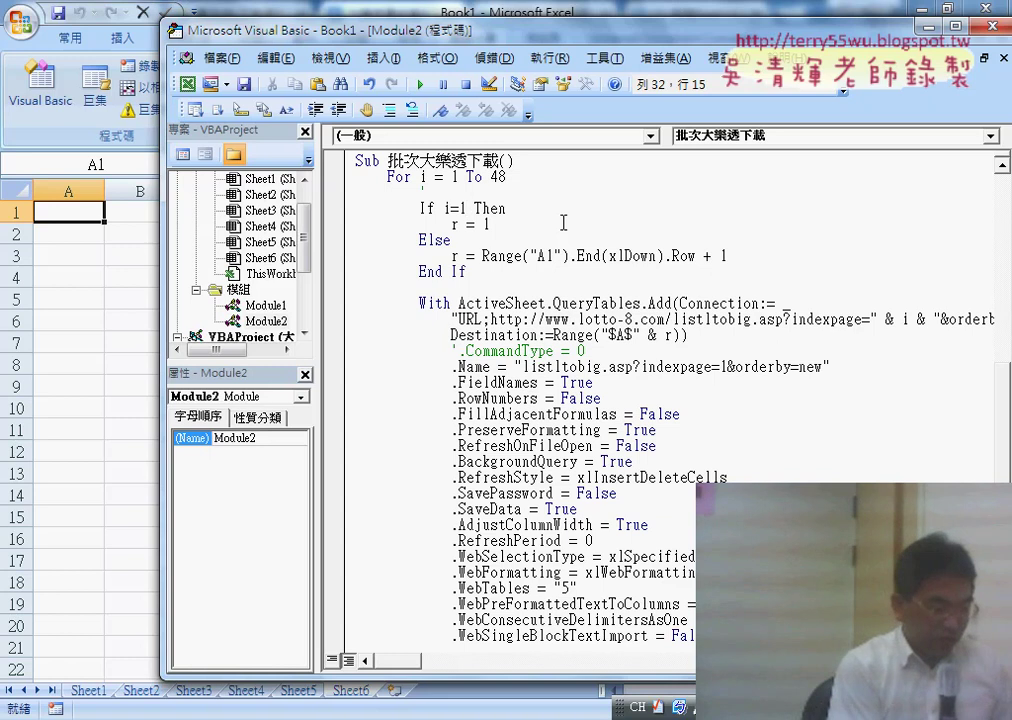
pyautogui.hotkey('ctrl', 'z')
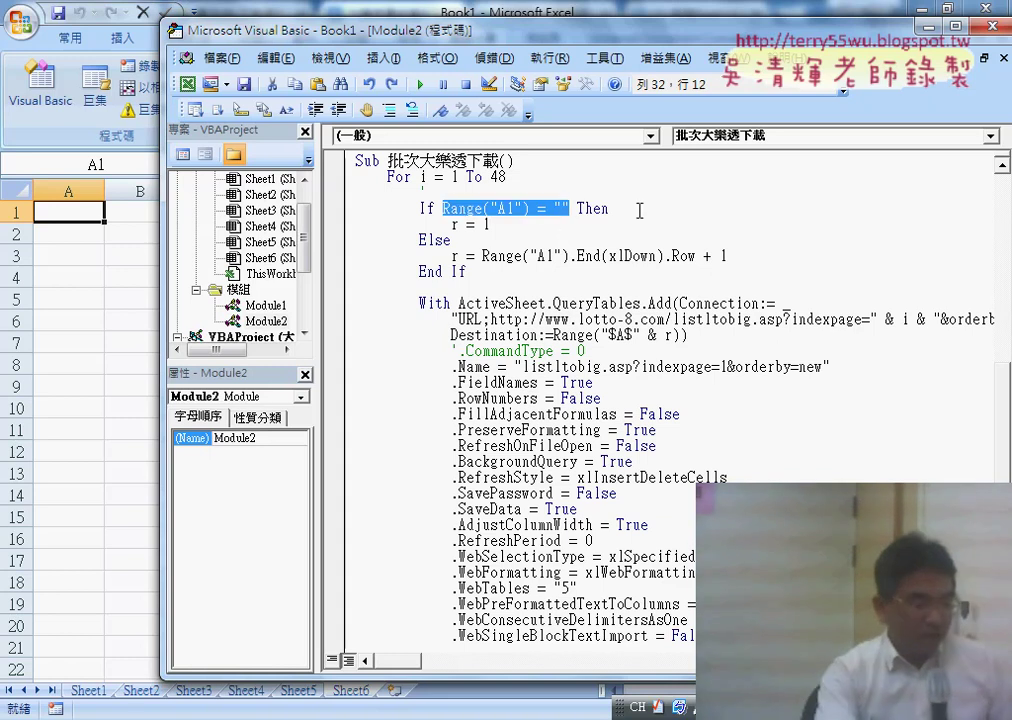
pyautogui.click(640, 382)
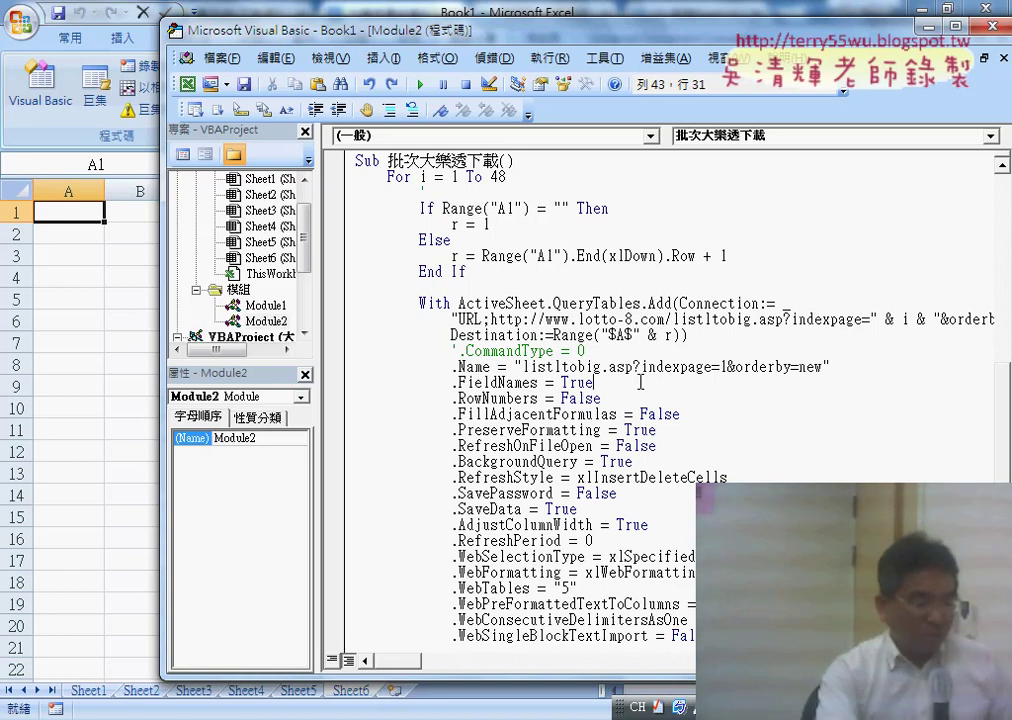
# Step: Scroll through the macro, shift the editor left and narrow the project pane
pyautogui.scroll(1, 640, 382)
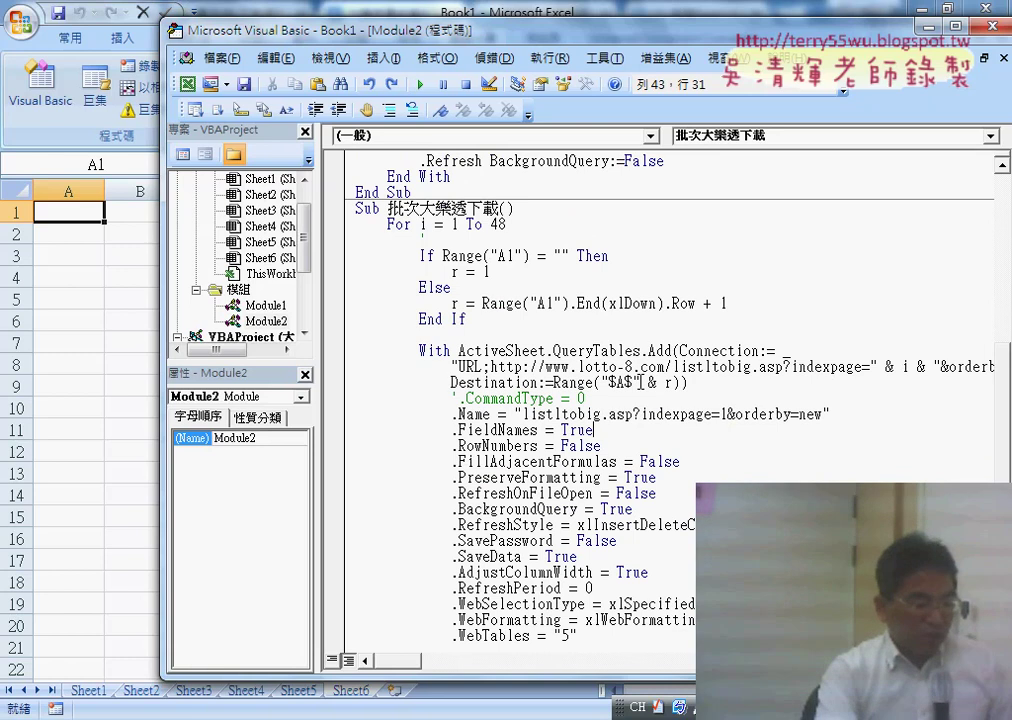
pyautogui.scroll(2, 640, 382)
pyautogui.scroll(3, 640, 382)
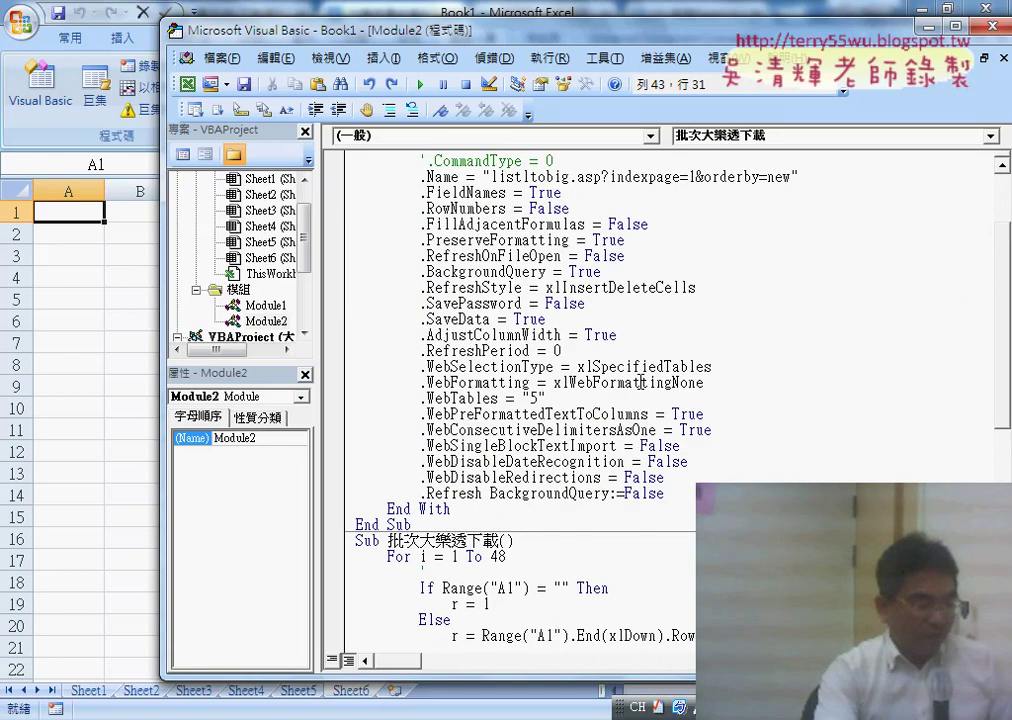
pyautogui.scroll(4, 640, 382)
pyautogui.scroll(-5, 520, 334)
pyautogui.scroll(-3, 520, 334)
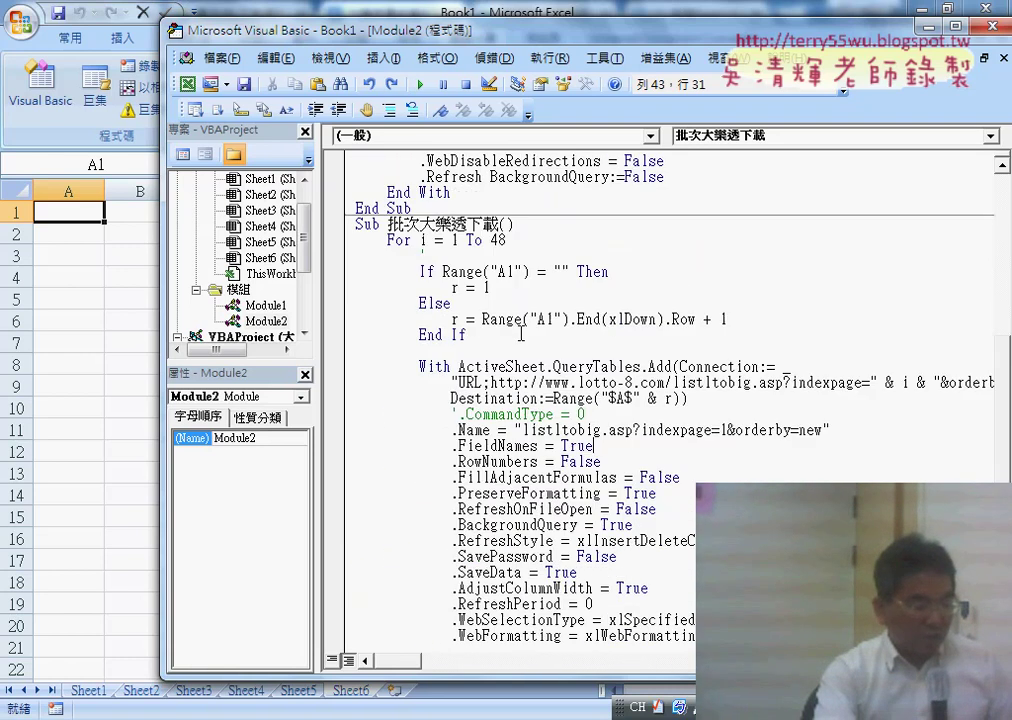
pyautogui.scroll(-1, 499, 312)
pyautogui.moveTo(419, 177); pyautogui.dragTo(389, 177)
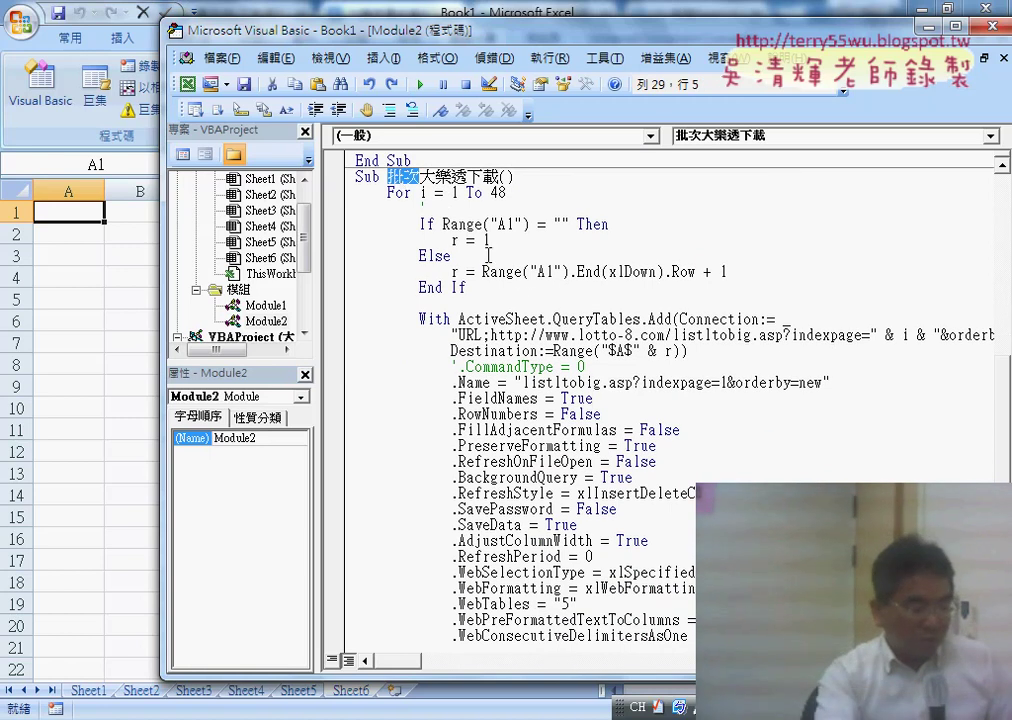
pyautogui.moveTo(329, 42); pyautogui.dragTo(271, 39)
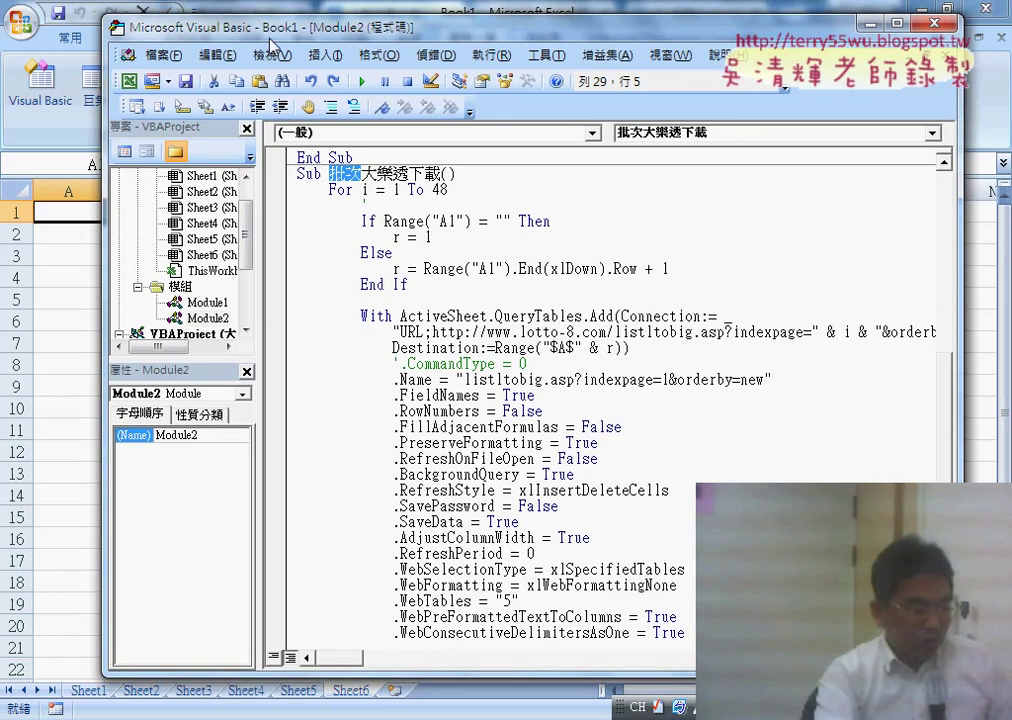
pyautogui.moveTo(258, 215); pyautogui.dragTo(204, 215)
# Step: Highlight the For line, the & i & URL part, the If block and & r destination
pyautogui.moveTo(273, 189); pyautogui.dragTo(389, 190)
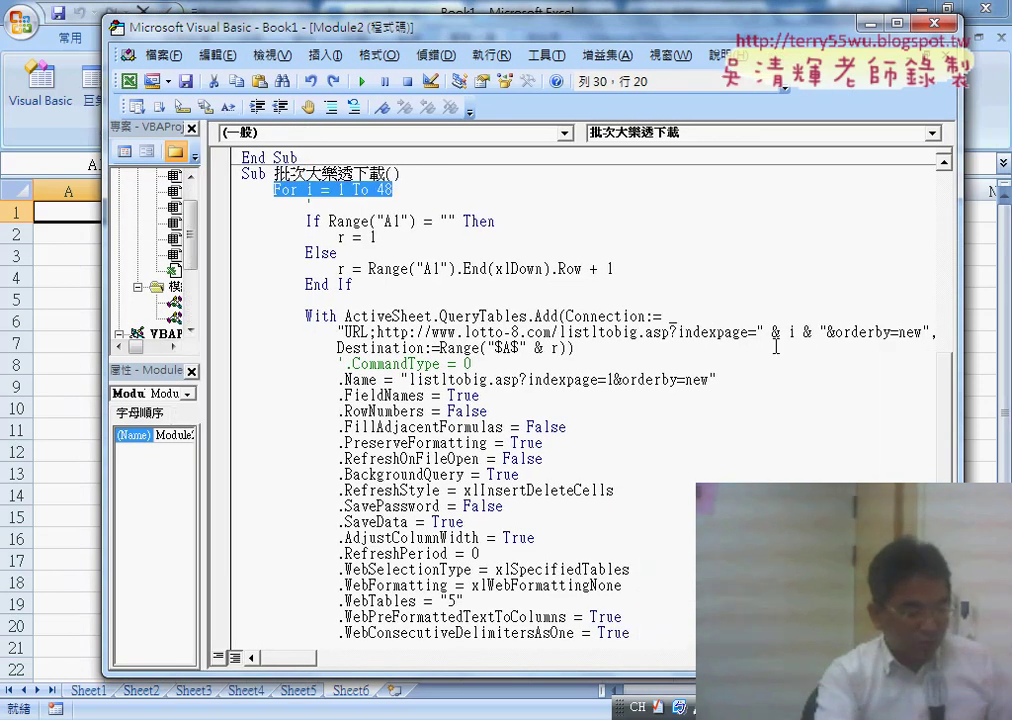
pyautogui.moveTo(757, 332); pyautogui.dragTo(826, 332)
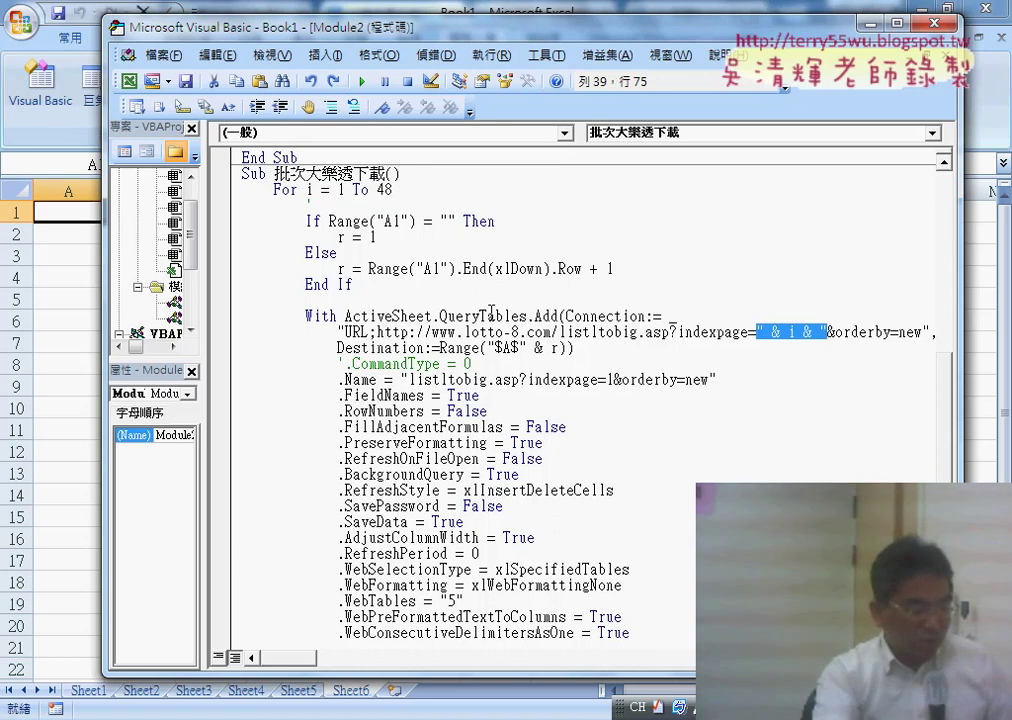
pyautogui.moveTo(354, 285); pyautogui.dragTo(230, 220)
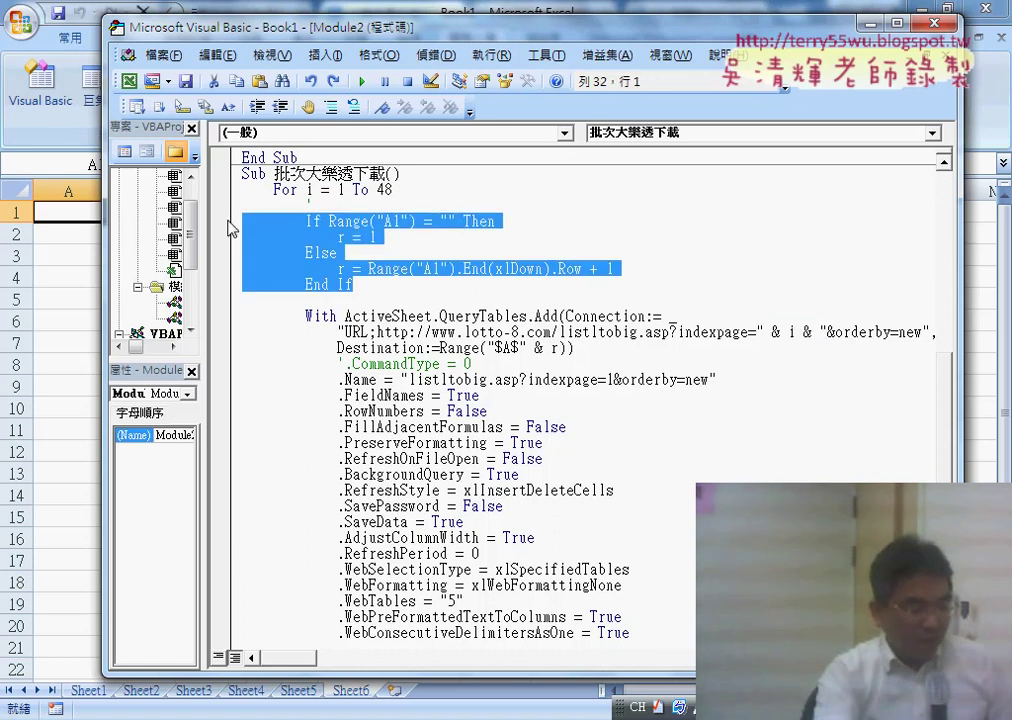
pyautogui.moveTo(559, 348); pyautogui.dragTo(527, 348)
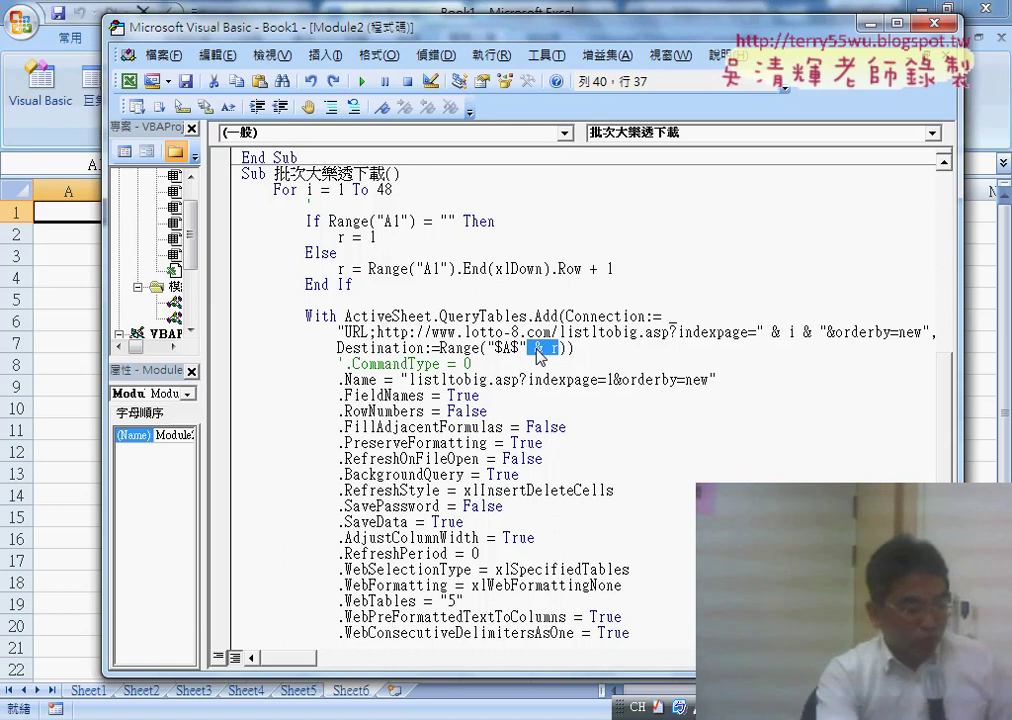
pyautogui.moveTo(426, 38); pyautogui.dragTo(630, 38)
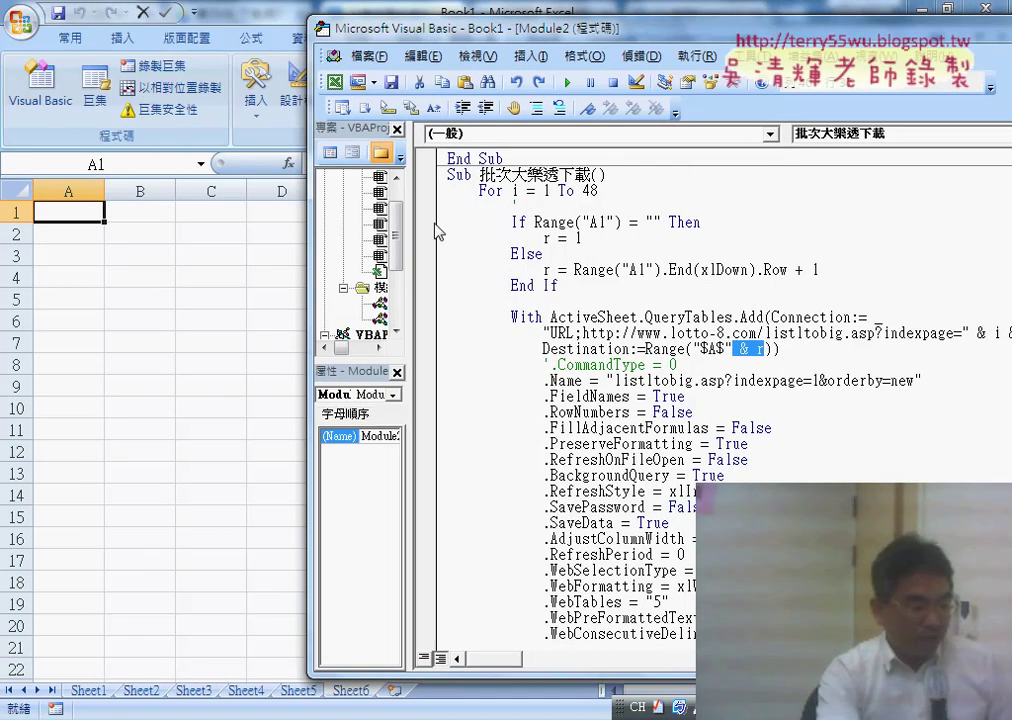
# Step: Set a breakpoint on the If line, run the macro and step to the web query
pyautogui.click(426, 224)
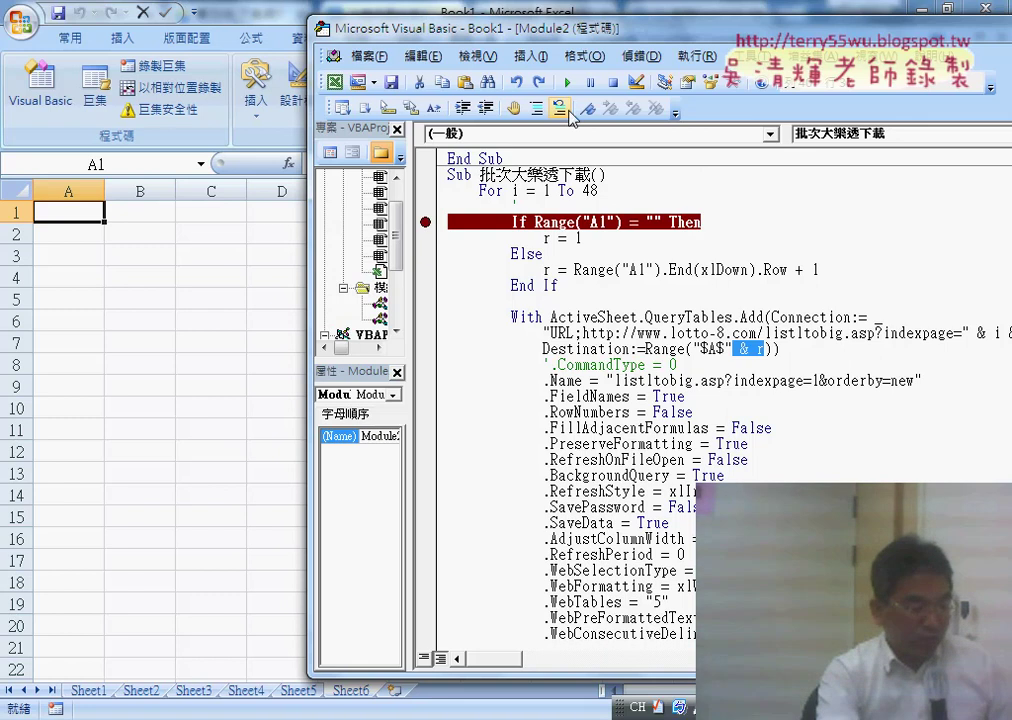
pyautogui.click(567, 82)
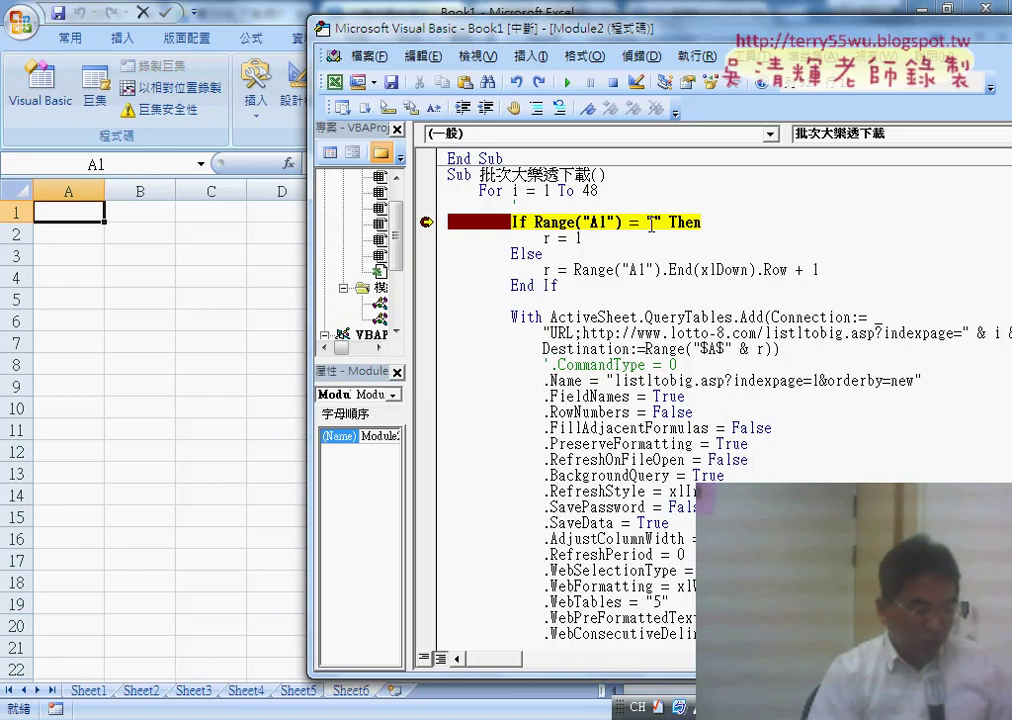
pyautogui.press('F8')
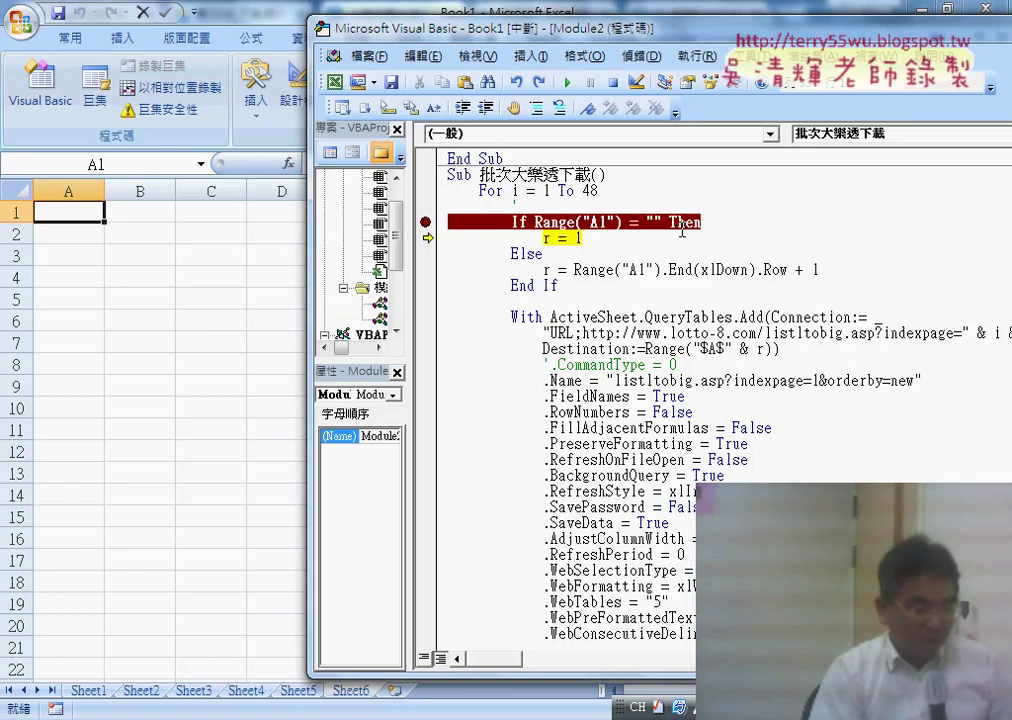
pyautogui.press('F8')
pyautogui.press('F8')
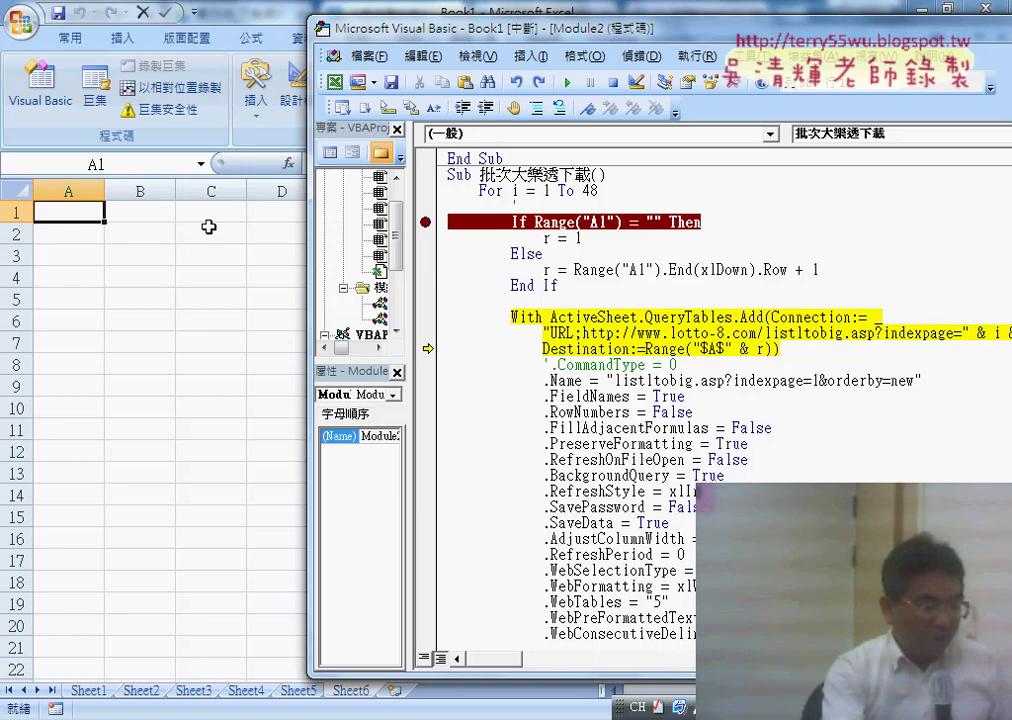
# Step: Step through the query settings and Refresh so the first page loads at A1
pyautogui.moveTo(481, 38); pyautogui.dragTo(349, 38)
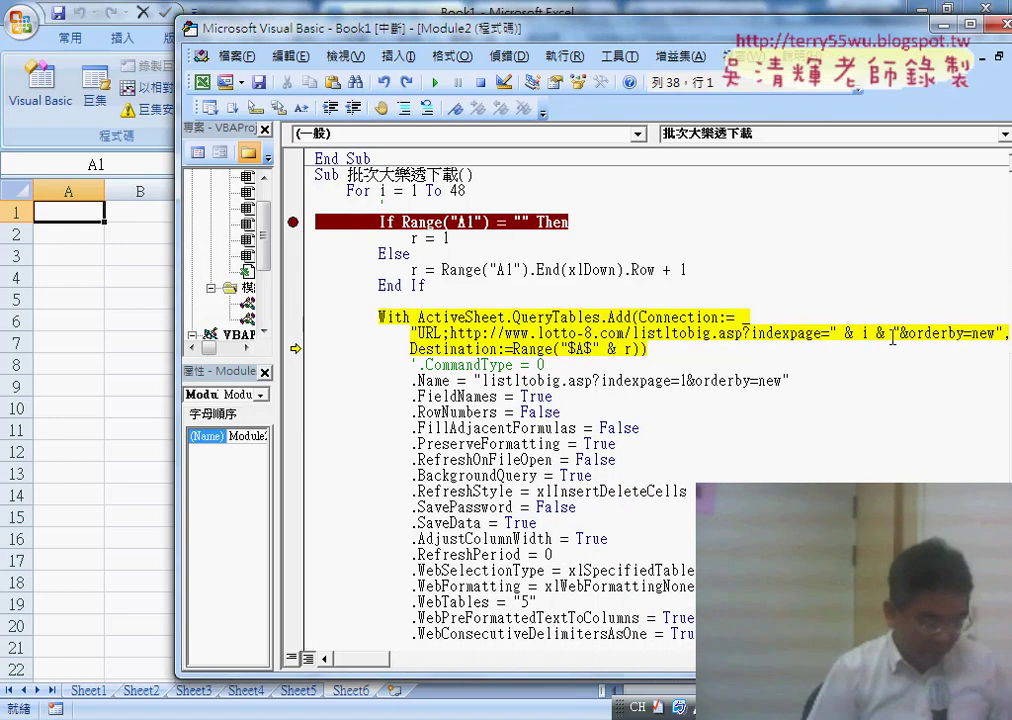
pyautogui.press('F8')
pyautogui.press('F8')
pyautogui.press('F8')
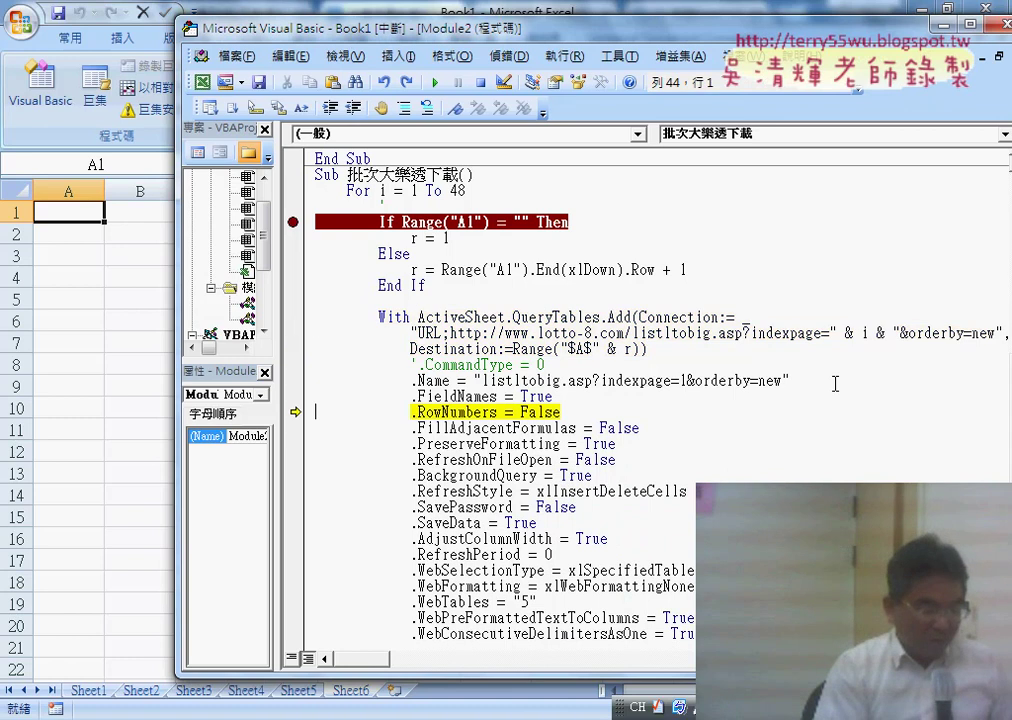
pyautogui.press('F8')
pyautogui.press('F8')
pyautogui.press('F8')
pyautogui.press('F8')
pyautogui.press('F8')
pyautogui.press('F8')
pyautogui.press('F8')
pyautogui.press('F8')
pyautogui.press('F8')
pyautogui.press('F8')
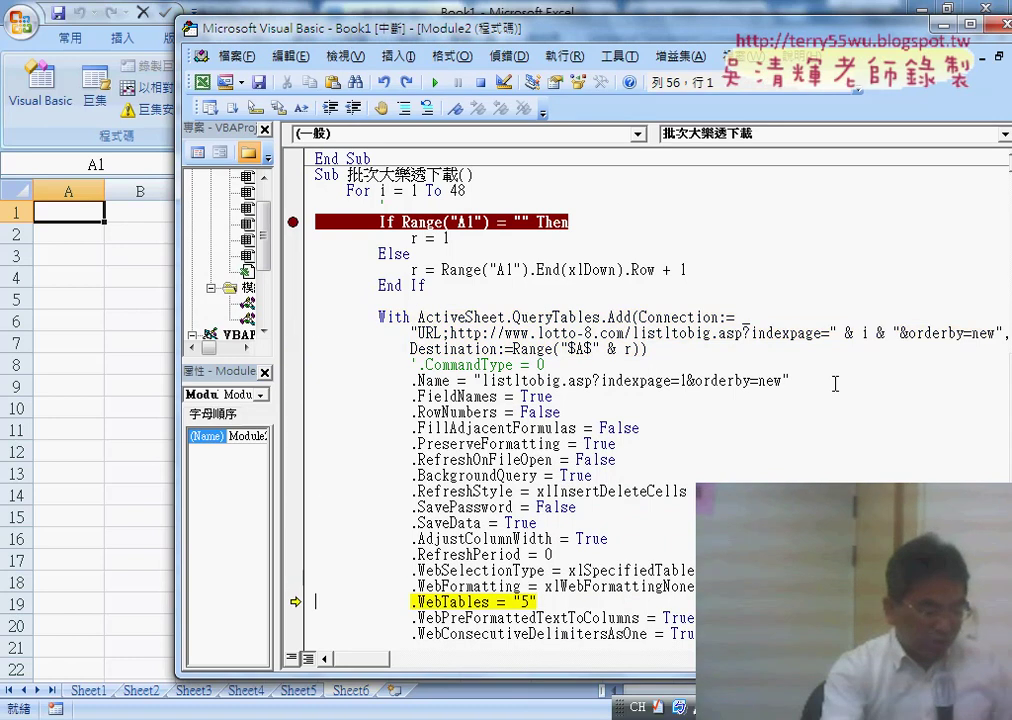
pyautogui.scroll(-1, 864, 385)
pyautogui.scroll(-3, 793, 451)
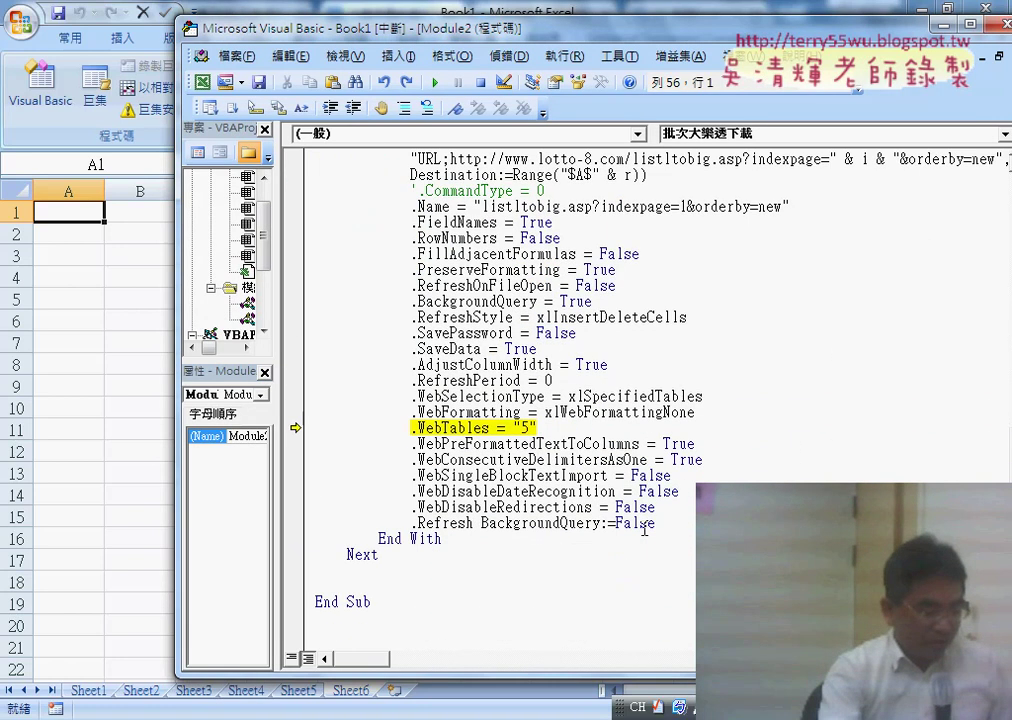
pyautogui.moveTo(655, 524); pyautogui.dragTo(418, 524)
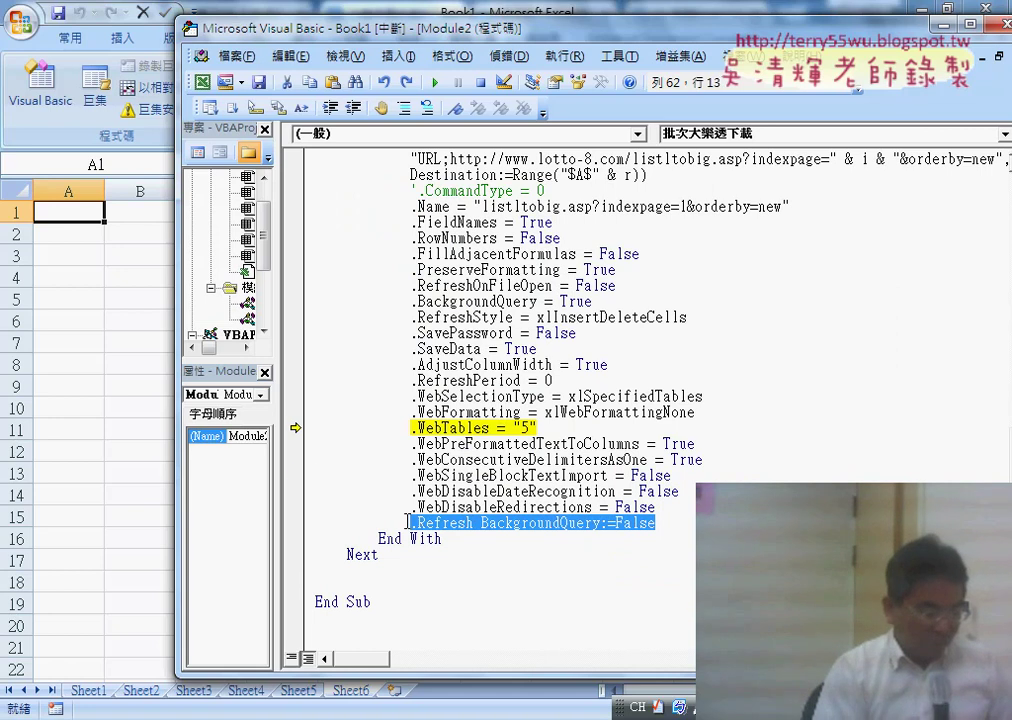
pyautogui.press('F8')
pyautogui.press('F8')
pyautogui.press('F8')
pyautogui.press('F8')
pyautogui.press('F8')
pyautogui.press('F8')
pyautogui.press('F8')
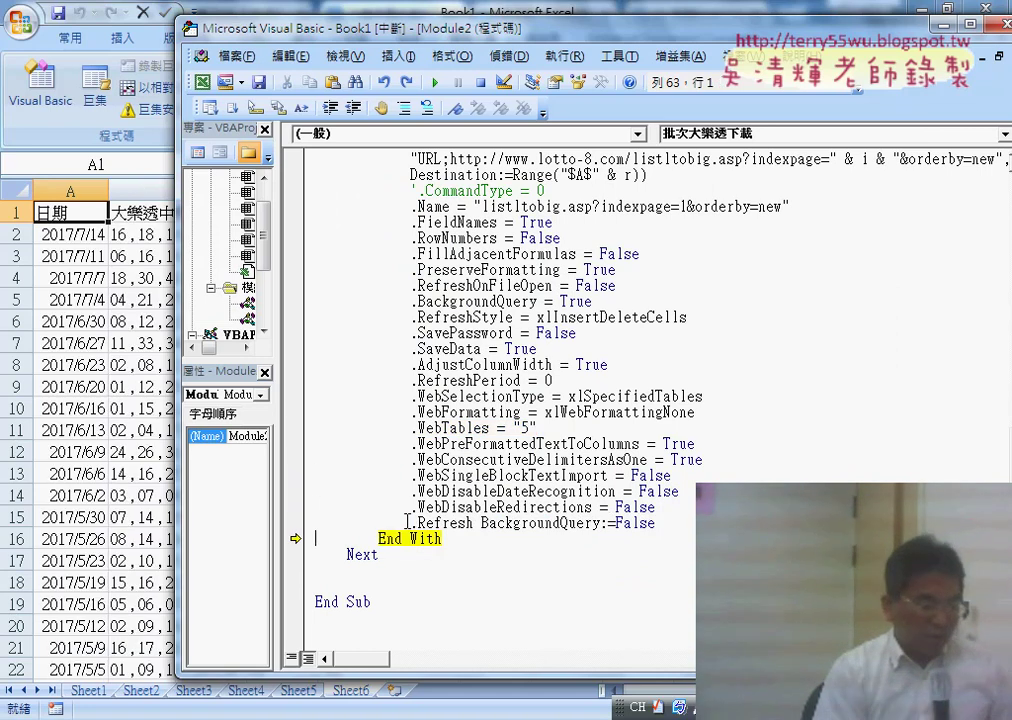
pyautogui.press('F8')
pyautogui.press('F8')
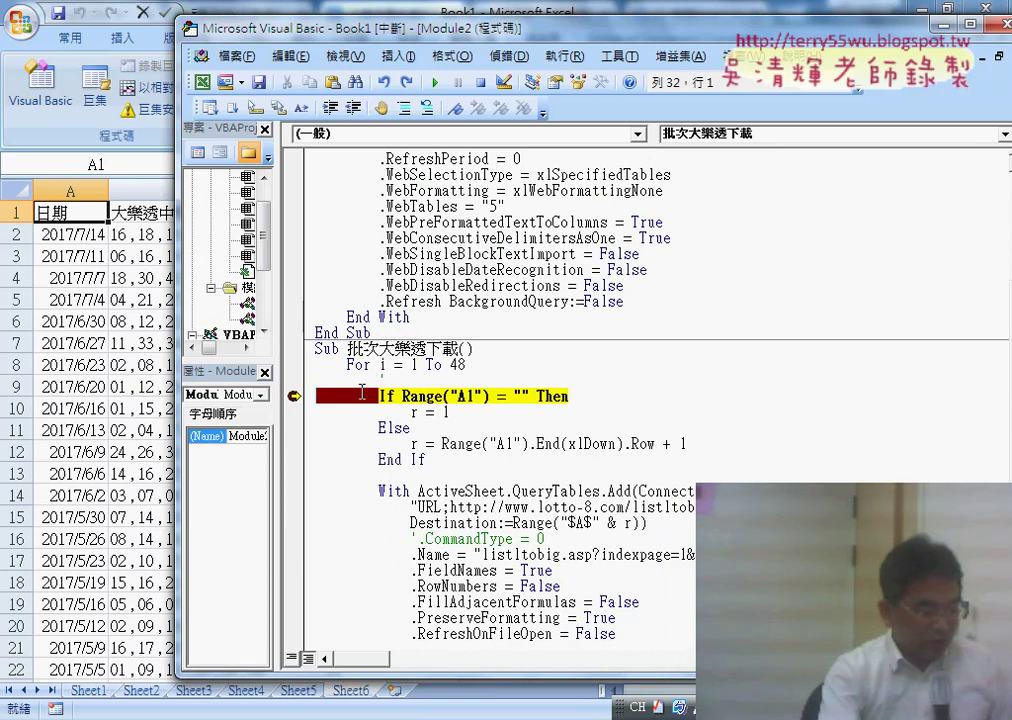
# Step: Step past the If into the Else branch to the next-empty-row line
pyautogui.moveTo(402, 396); pyautogui.dragTo(528, 396)
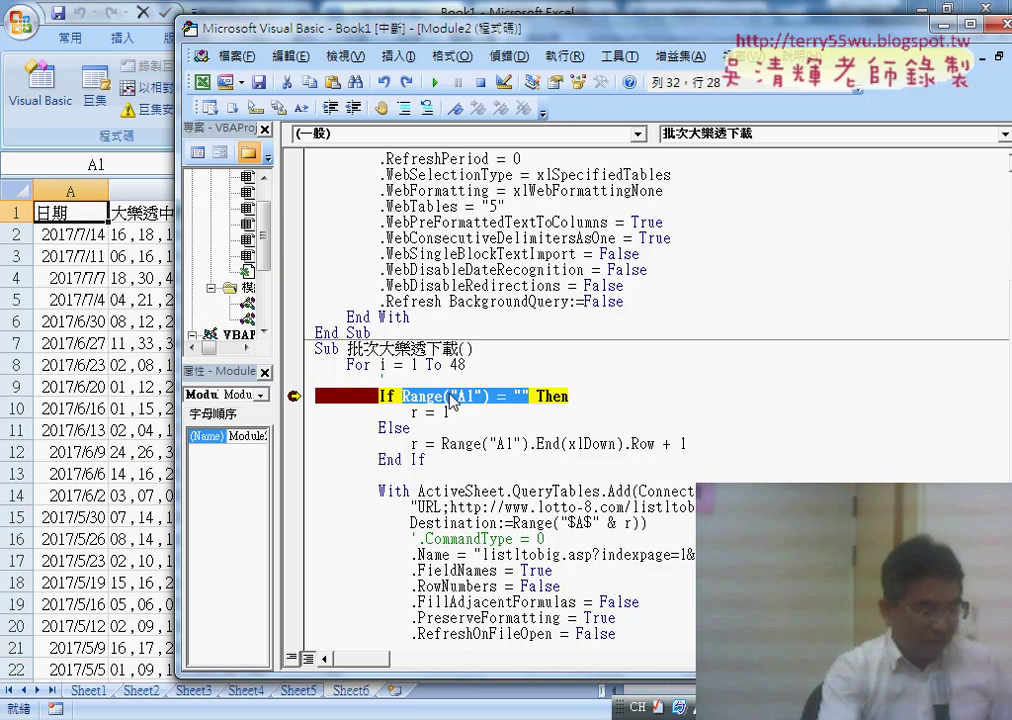
pyautogui.press('F8')
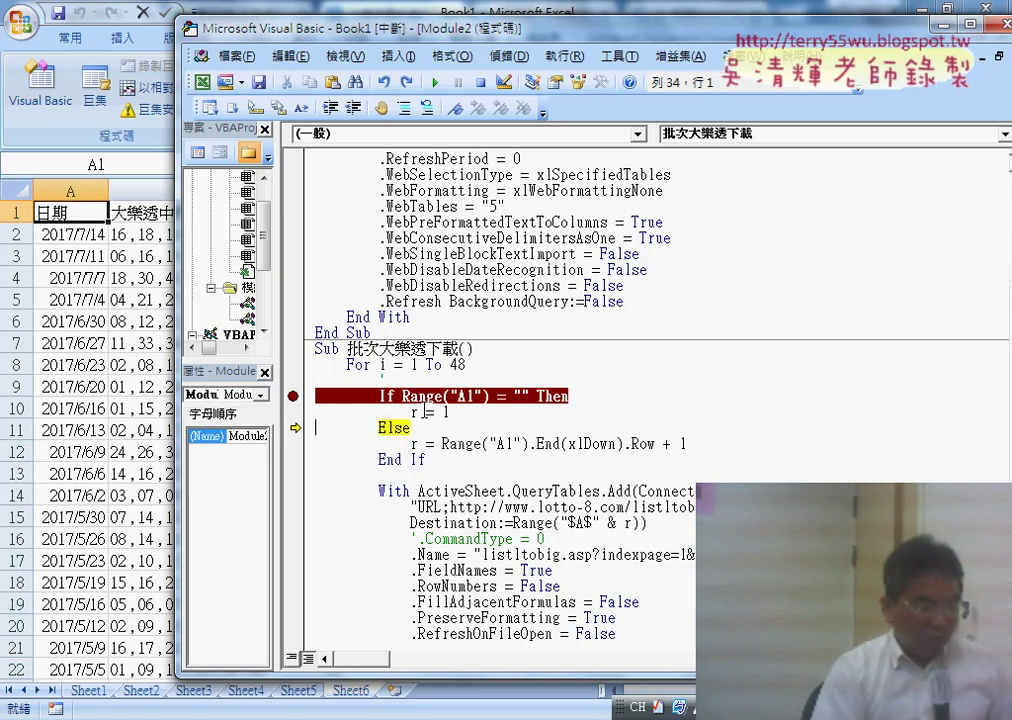
pyautogui.press('F8')
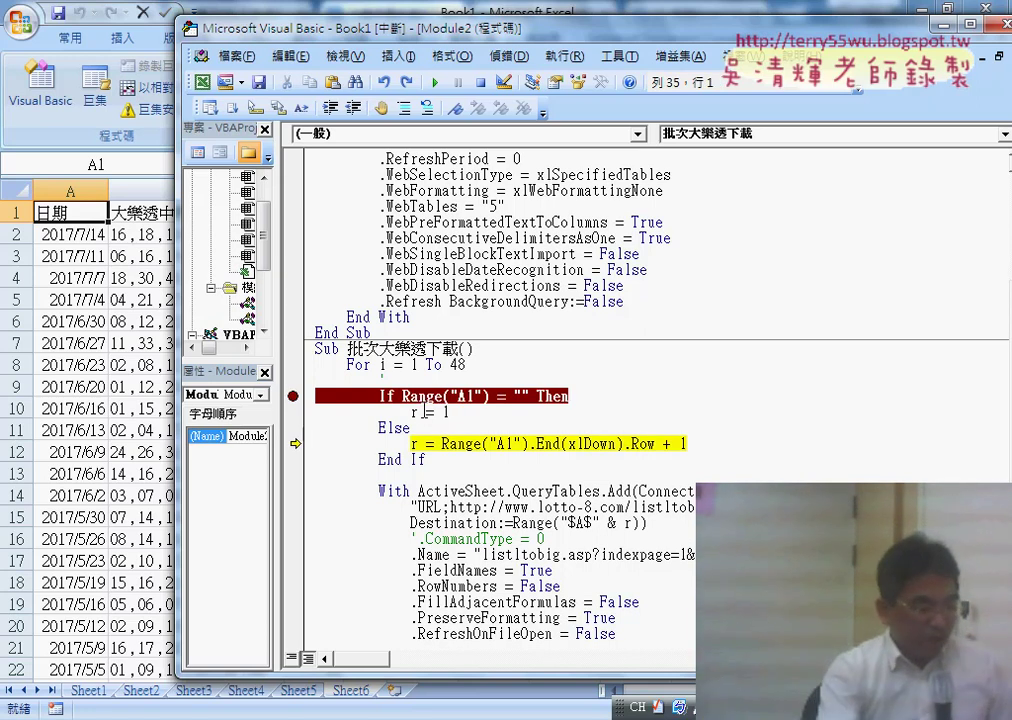
# Step: Check Sheet6 for the last downloaded data row and the 日期 header at the top
pyautogui.click(55, 212)
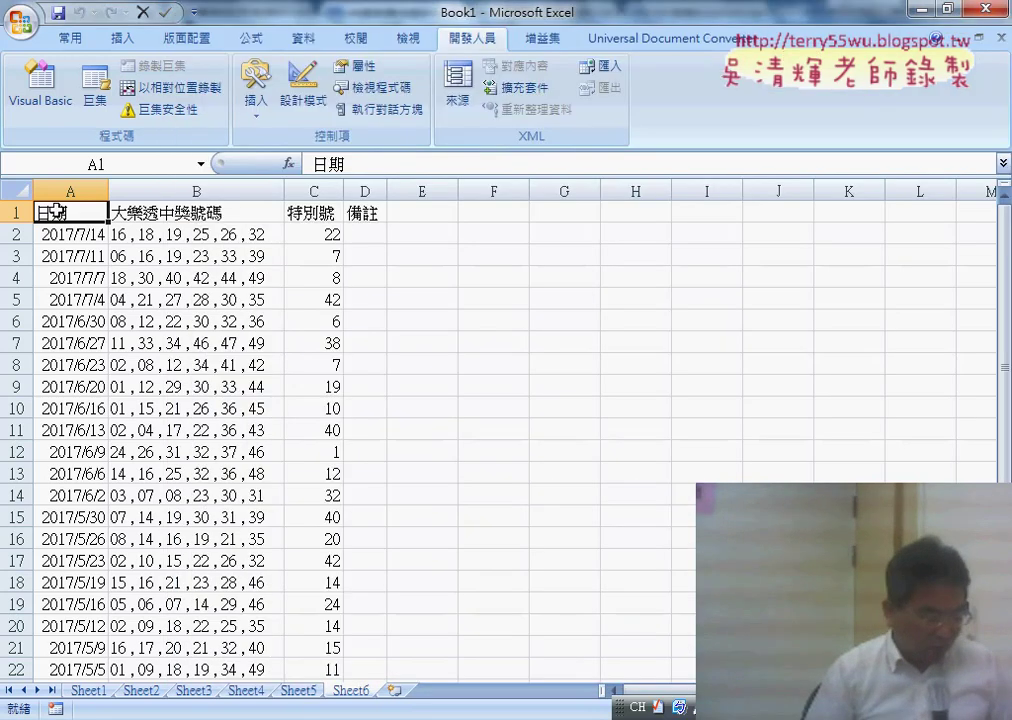
pyautogui.hotkey('ctrl', 'Down')
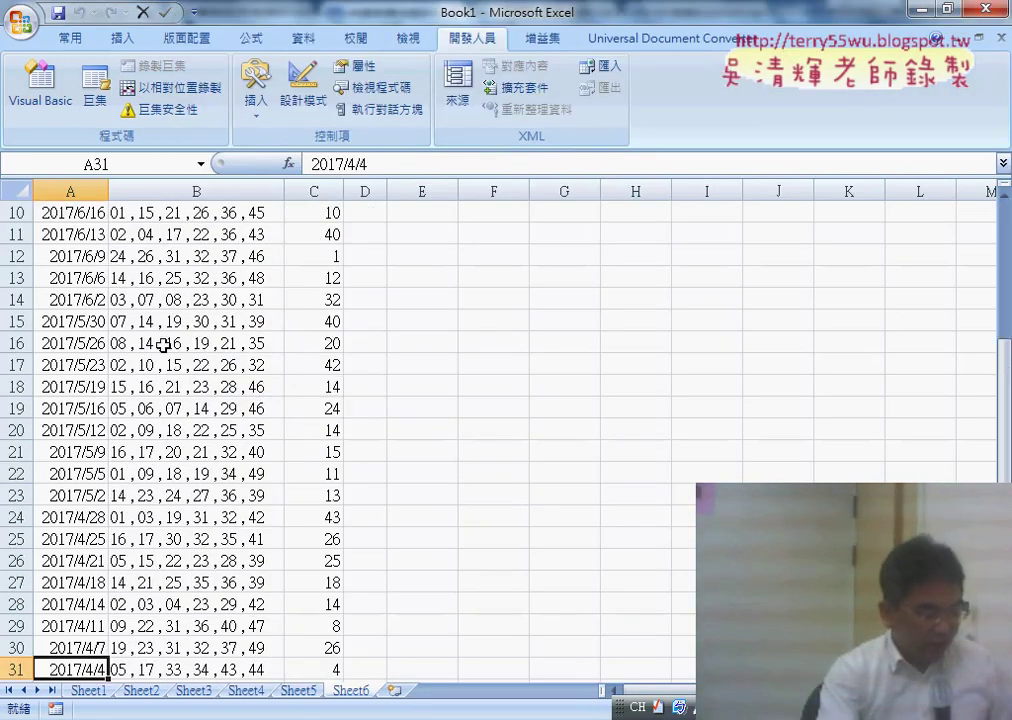
pyautogui.scroll(-3, 138, 269)
pyautogui.click(67, 497)
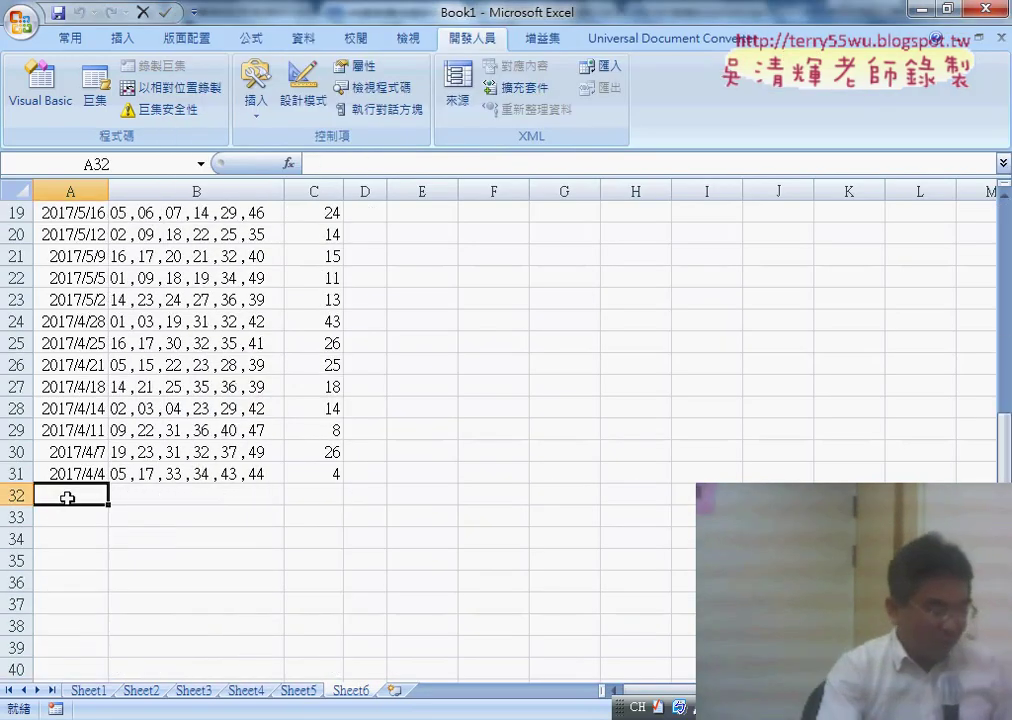
pyautogui.scroll(5, 100, 490)
pyautogui.scroll(1, 80, 350)
pyautogui.click(50, 213)
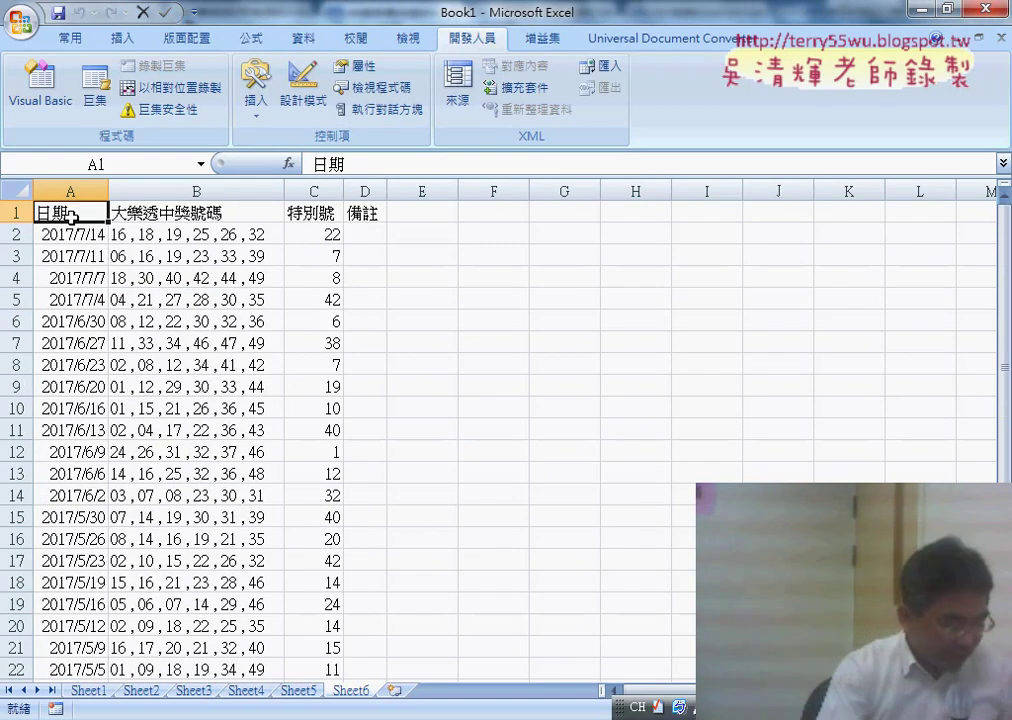
pyautogui.scroll(-3, 520, 650)
pyautogui.scroll(-2, 501, 606)
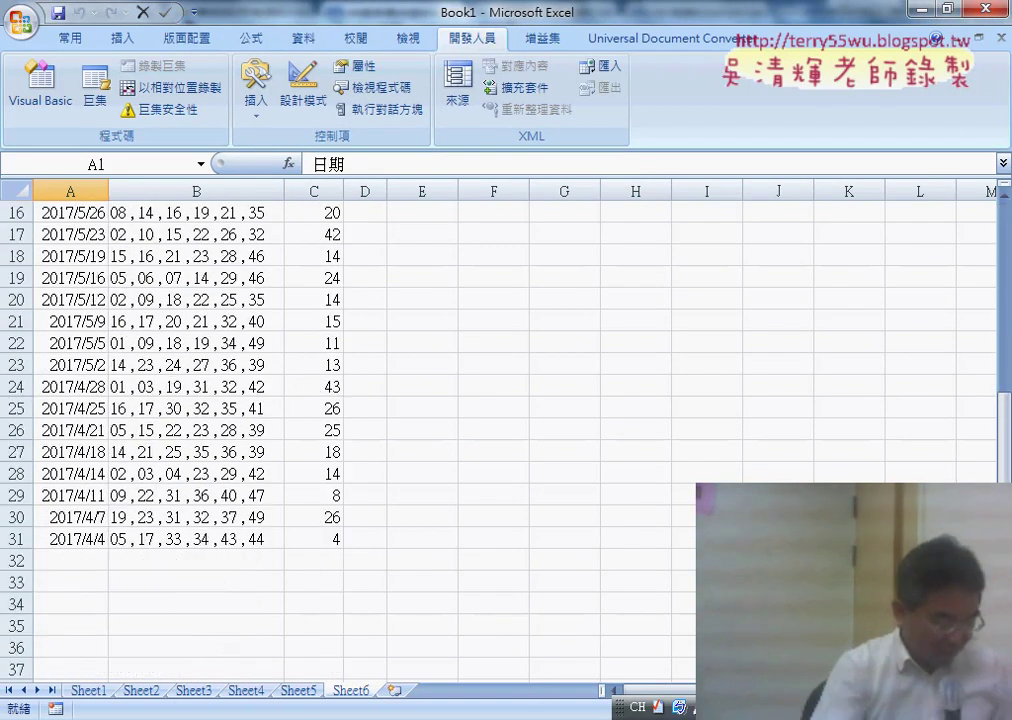
# Step: Step one loop iteration through the query settings and .Refresh, appending the next page through row 62
pyautogui.moveTo(510, 712)
pyautogui.click(660, 610)
pyautogui.press('F8')
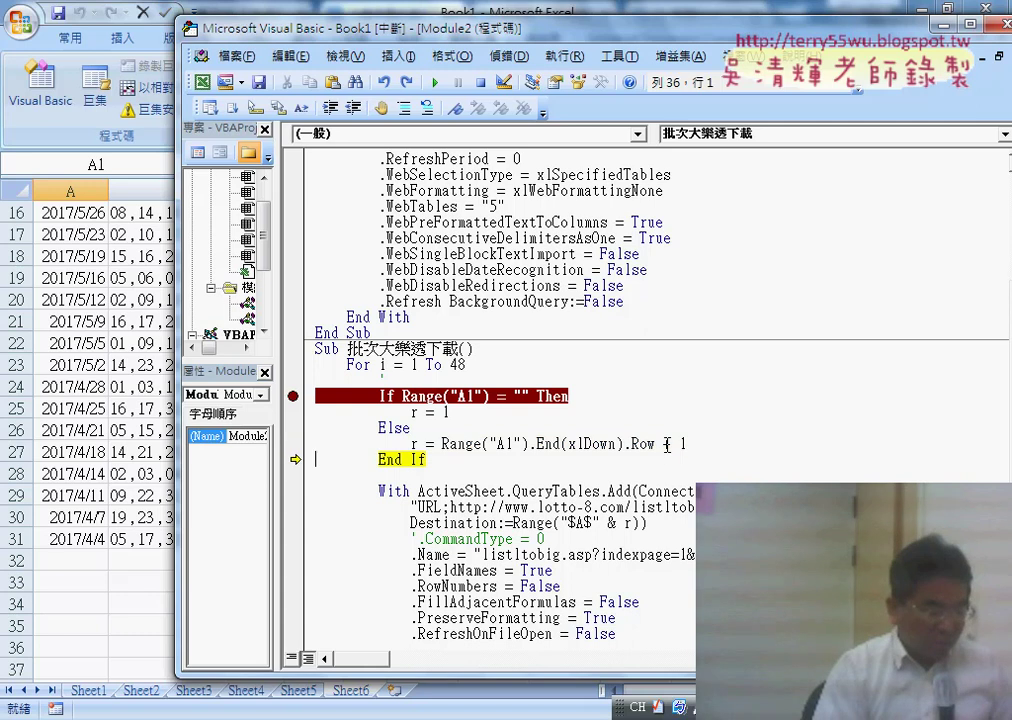
pyautogui.press('F8')
pyautogui.press('F8')
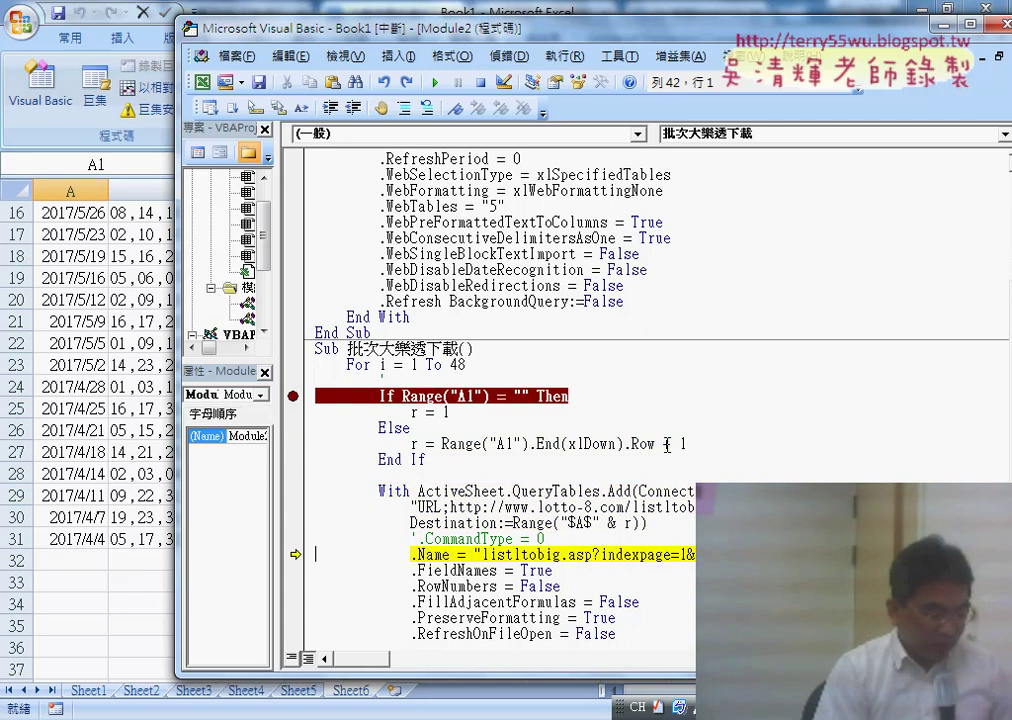
pyautogui.press('F8')
pyautogui.press('F8')
pyautogui.press('F8')
pyautogui.press('F8')
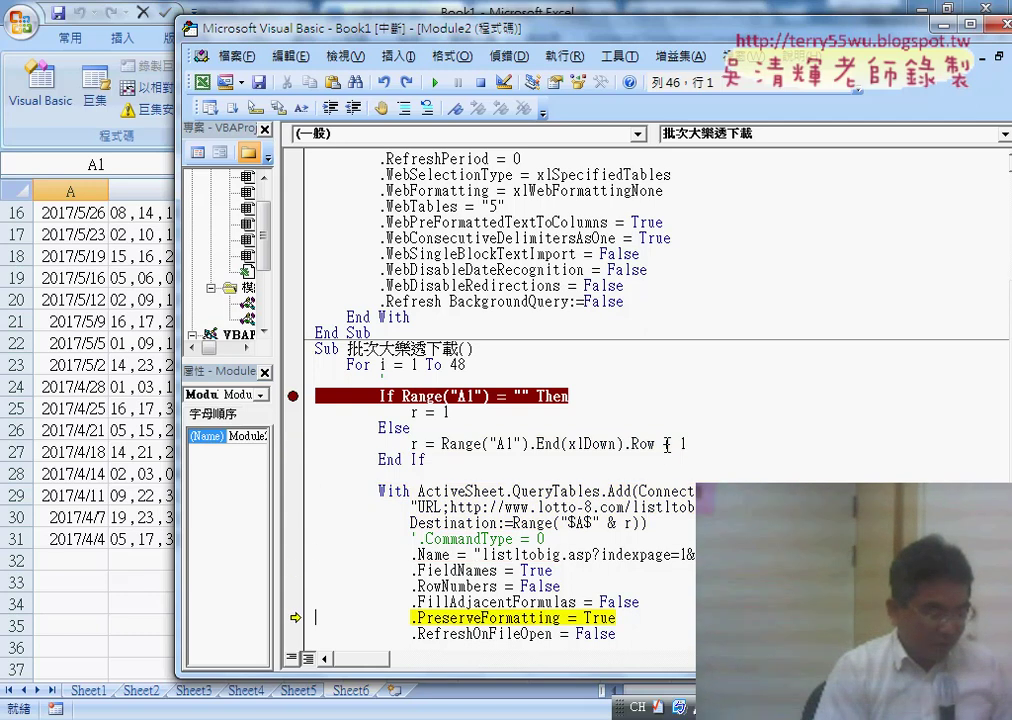
pyautogui.press('F8')
pyautogui.press('F8')
pyautogui.press('F8')
pyautogui.press('F8')
pyautogui.press('F8')
pyautogui.press('F8')
pyautogui.press('F8')
pyautogui.press('F8')
pyautogui.press('F8')
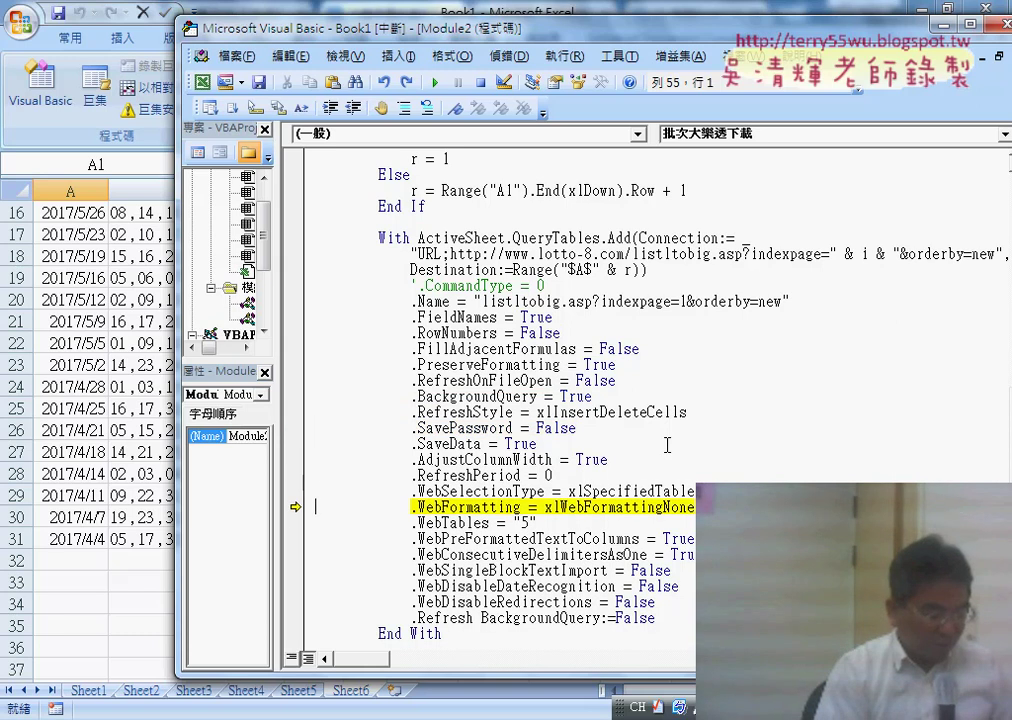
pyautogui.press('F8')
pyautogui.press('F8')
pyautogui.press('F8')
pyautogui.press('F8')
pyautogui.press('F8')
pyautogui.press('F8')
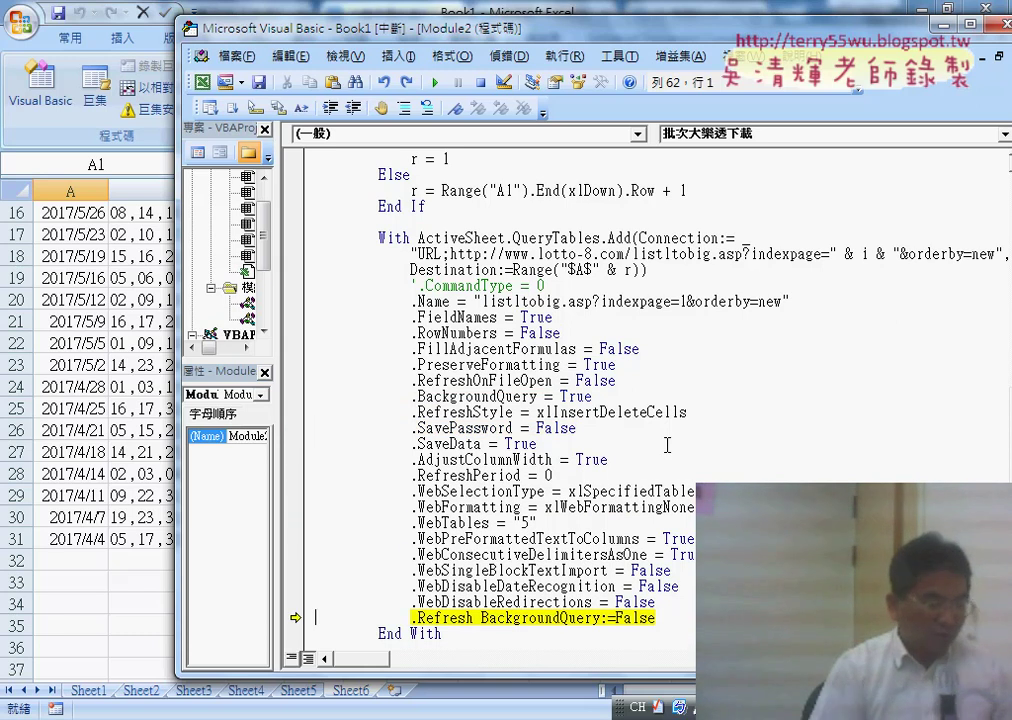
pyautogui.press('F8')
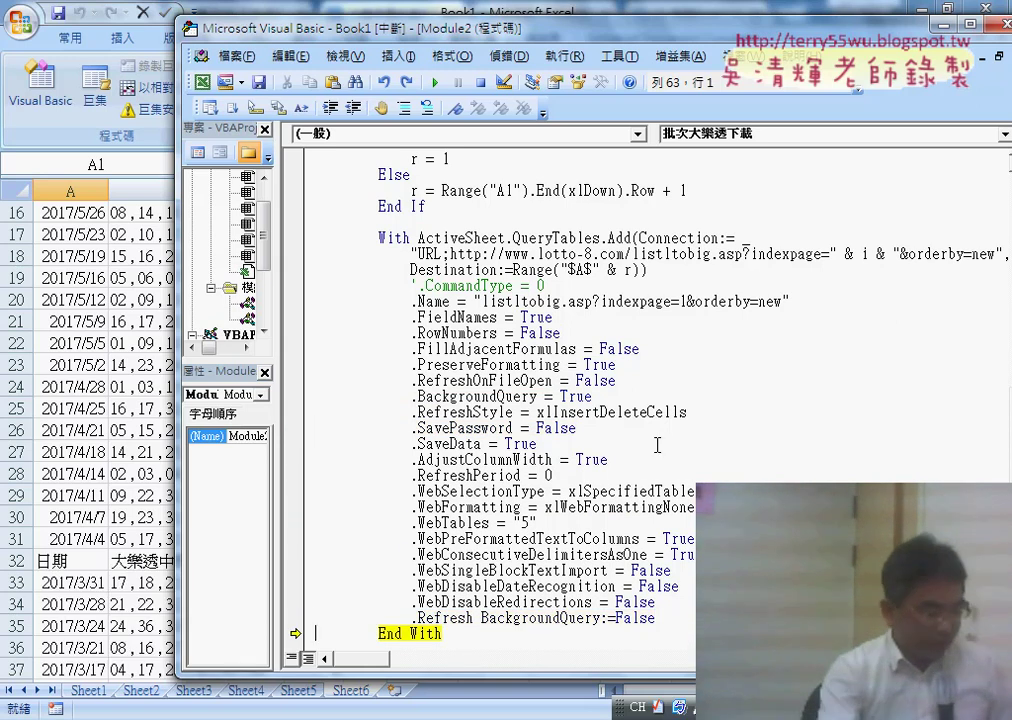
pyautogui.click(89, 560)
pyautogui.scroll(-6, 86, 562)
pyautogui.scroll(-4, 86, 562)
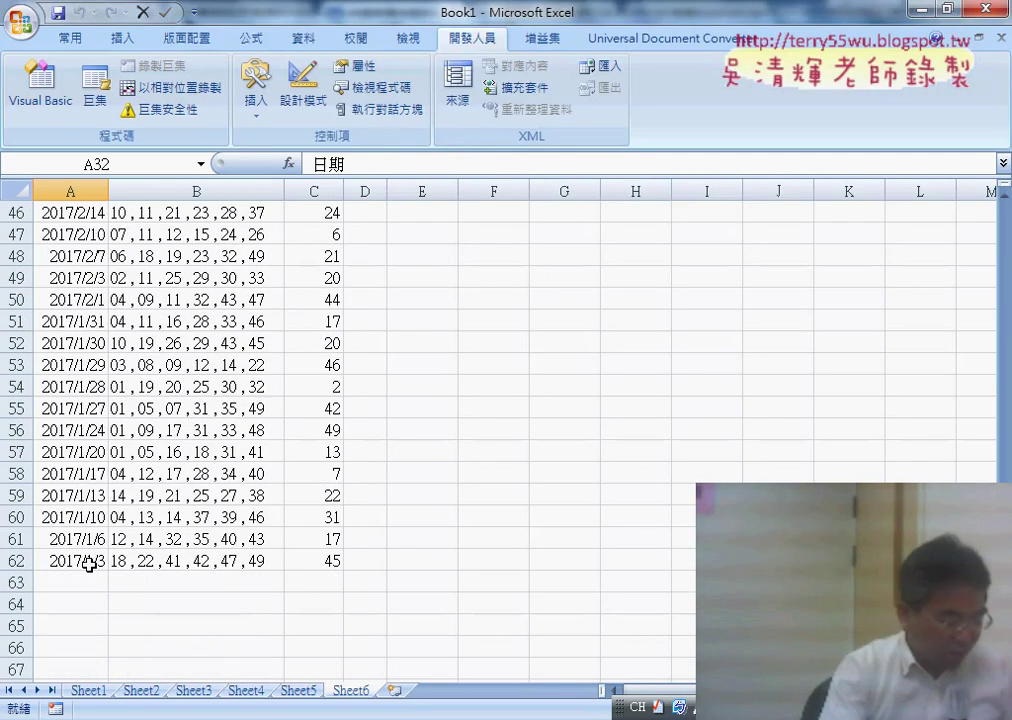
# Step: Remove the breakpoint on the If Range("A1") line and run the macro to completion
pyautogui.moveTo(481, 709)
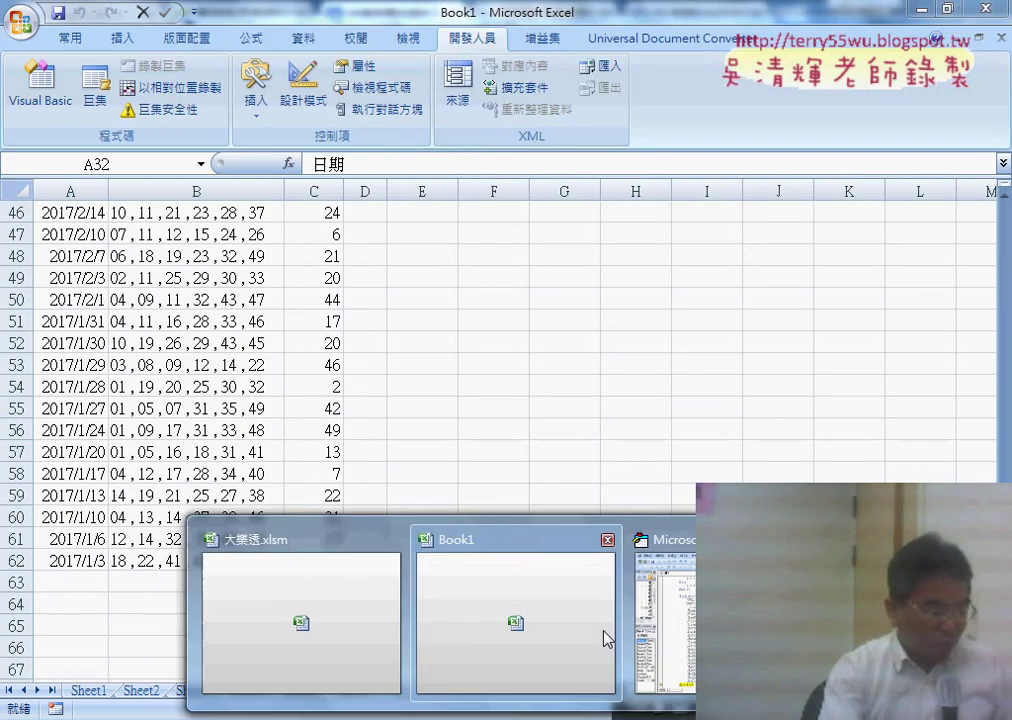
pyautogui.click(665, 600)
pyautogui.scroll(2, 460, 348)
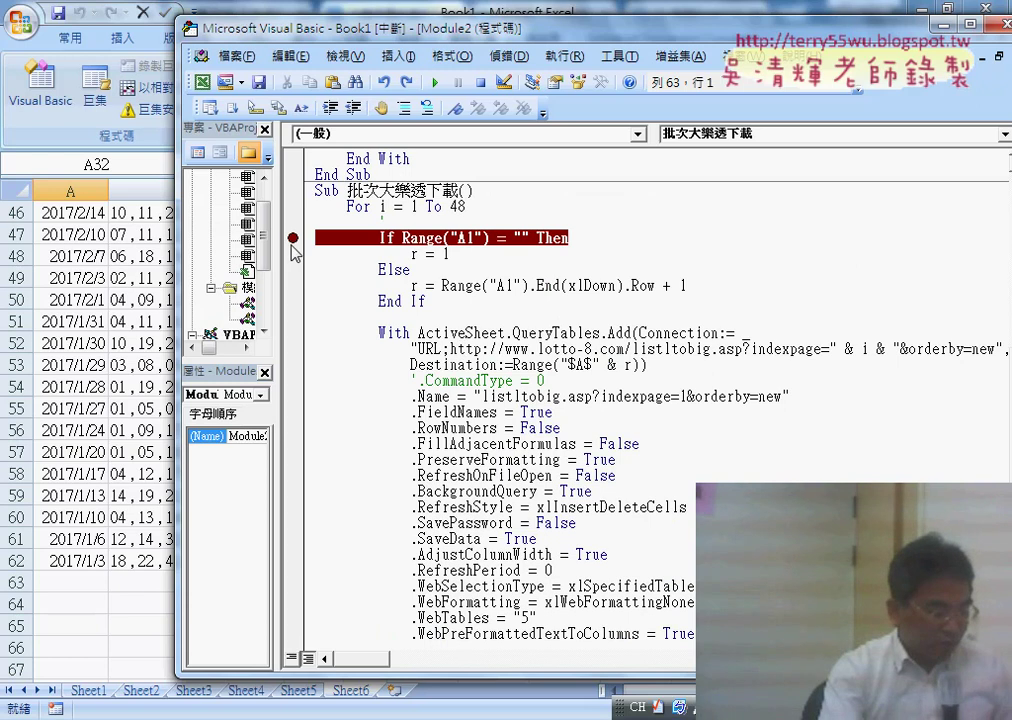
pyautogui.click(293, 240)
pyautogui.click(436, 83)
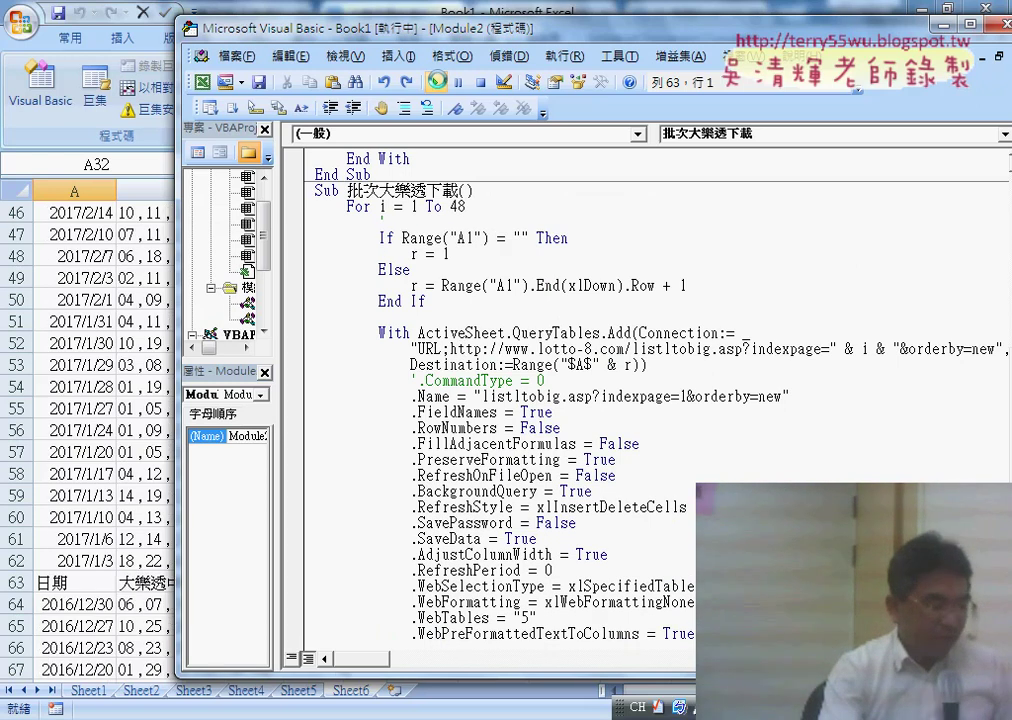
# Step: Jump to the last downloaded row of Sheet6, around row 1482
pyautogui.click(96, 450)
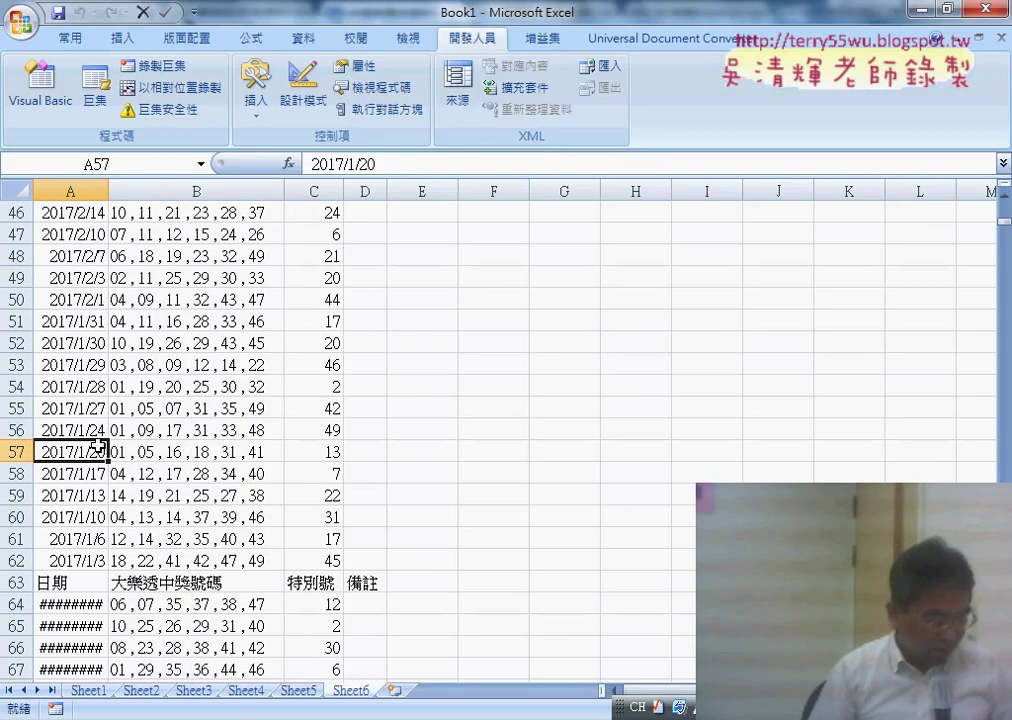
pyautogui.hotkey('ctrl', 'Down')
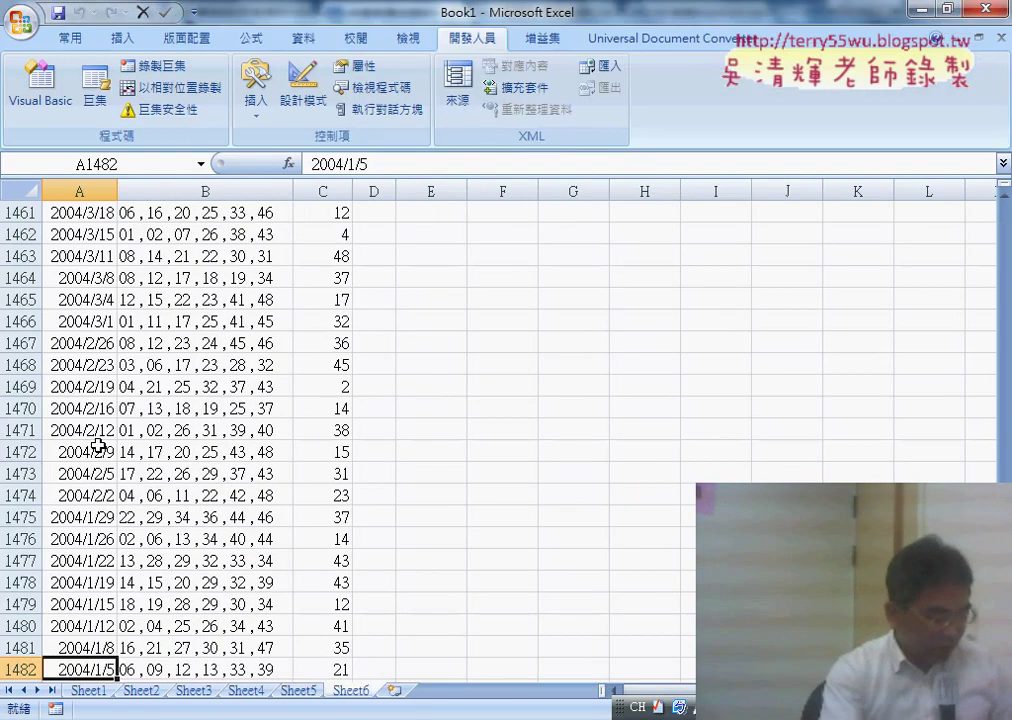
pyautogui.scroll(-1, 234, 456)
pyautogui.scroll(-1, 234, 456)
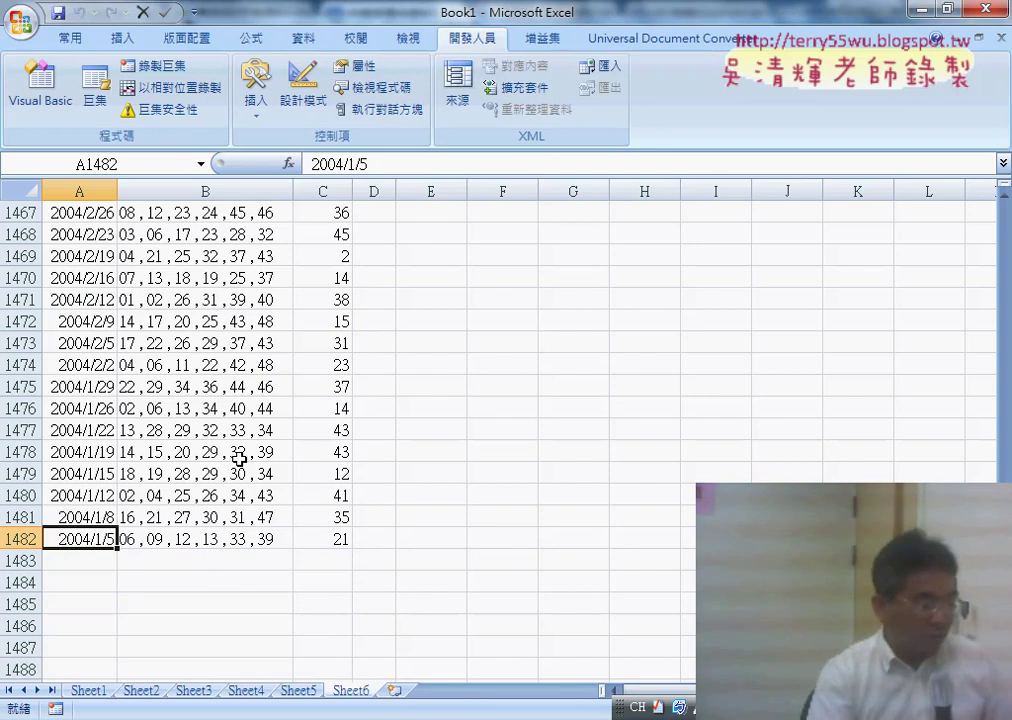
pyautogui.scroll(4, 240, 460)
pyautogui.scroll(4, 237, 478)
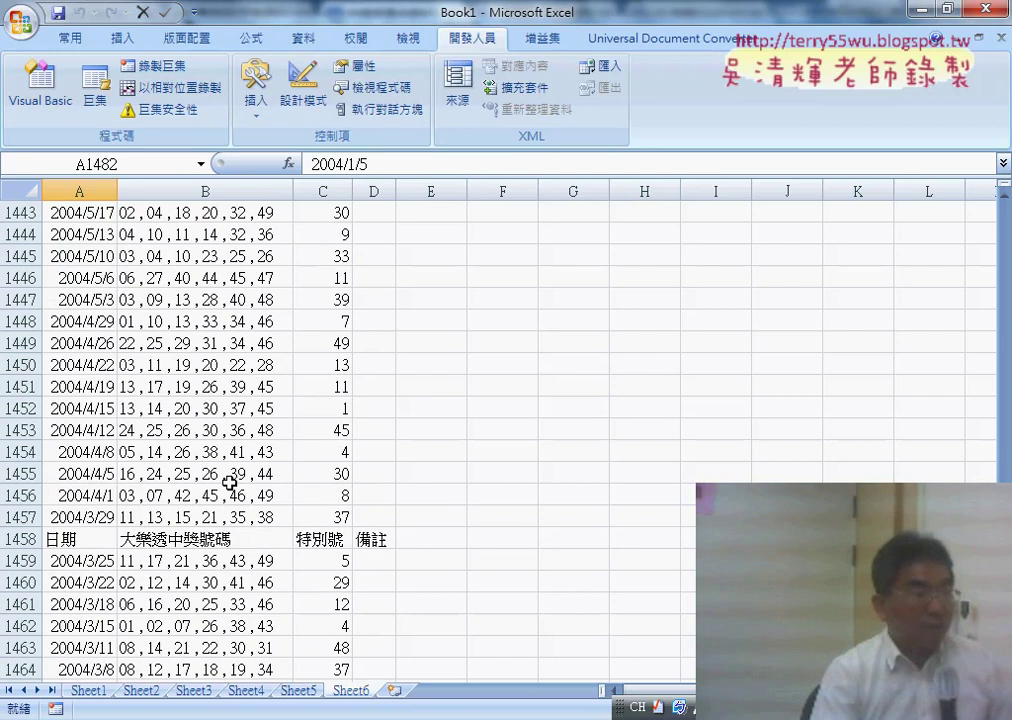
# Step: Inspect the repeated 日期 header rows, including row 1427, and a date too wide for its column
pyautogui.click(22, 538)
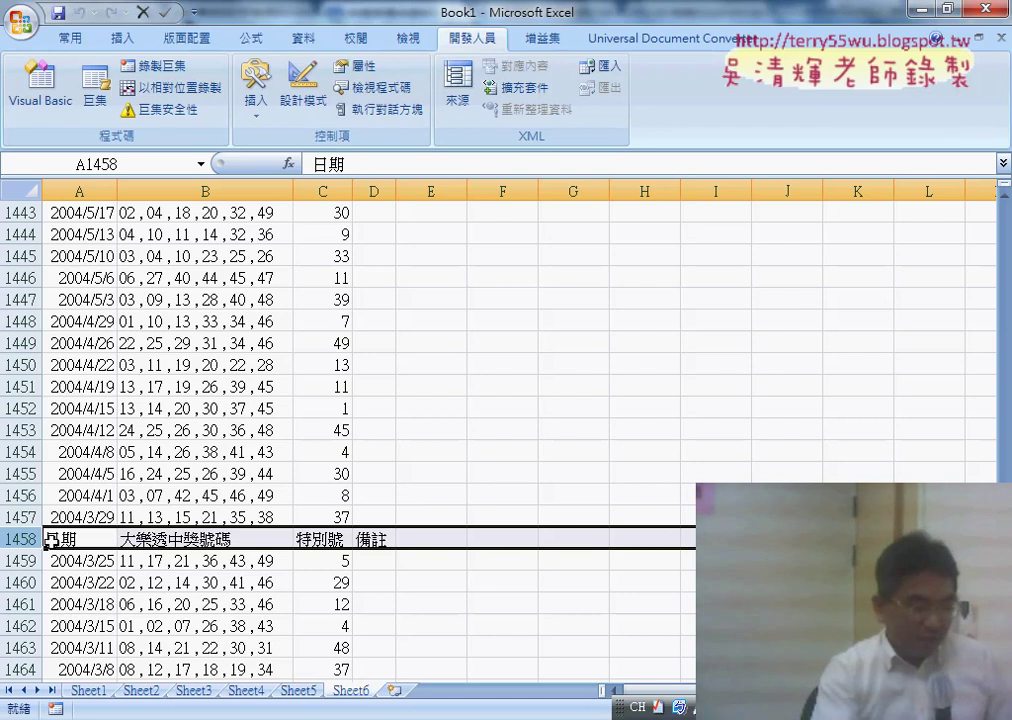
pyautogui.scroll(4, 89, 535)
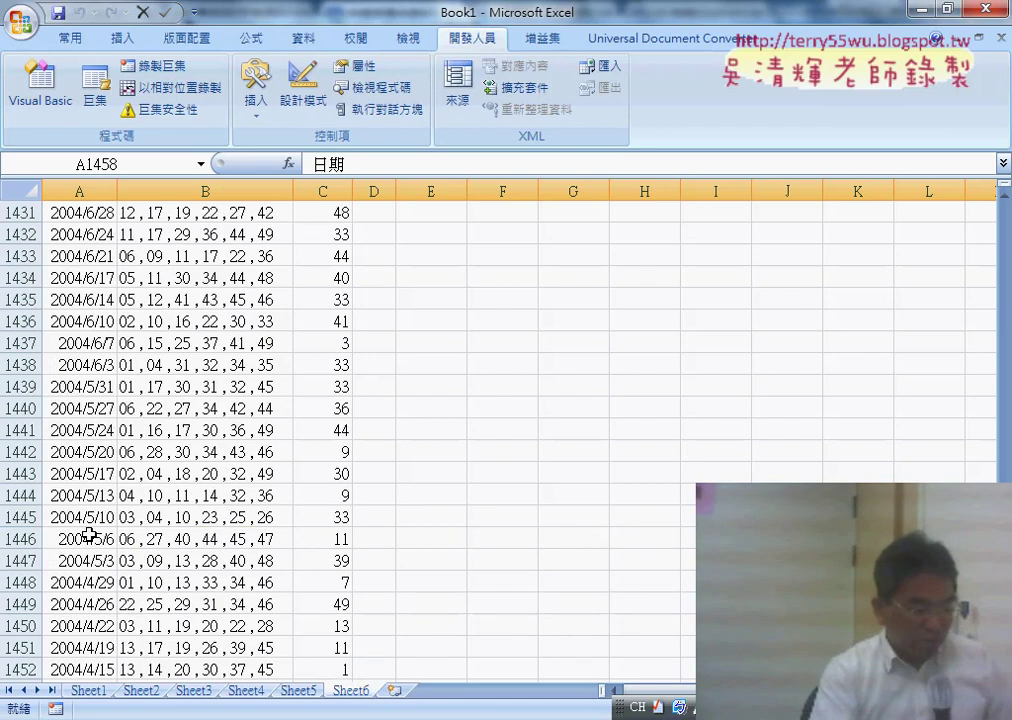
pyautogui.scroll(6, 89, 535)
pyautogui.click(79, 510)
pyautogui.scroll(5, 79, 506)
pyautogui.scroll(9, 79, 508)
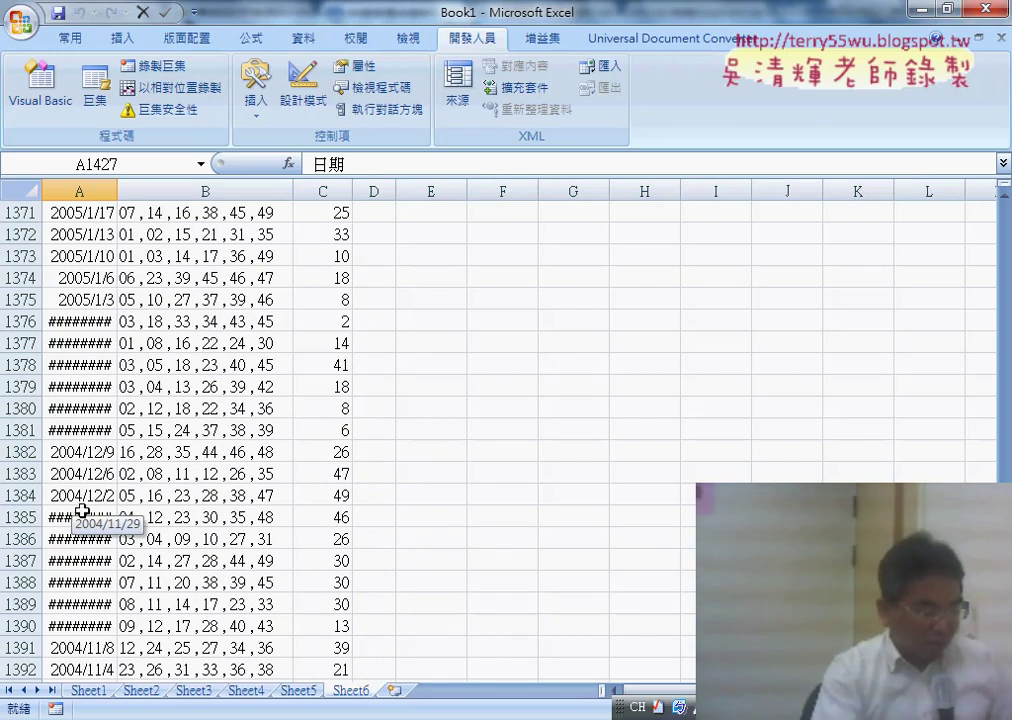
pyautogui.click(63, 321)
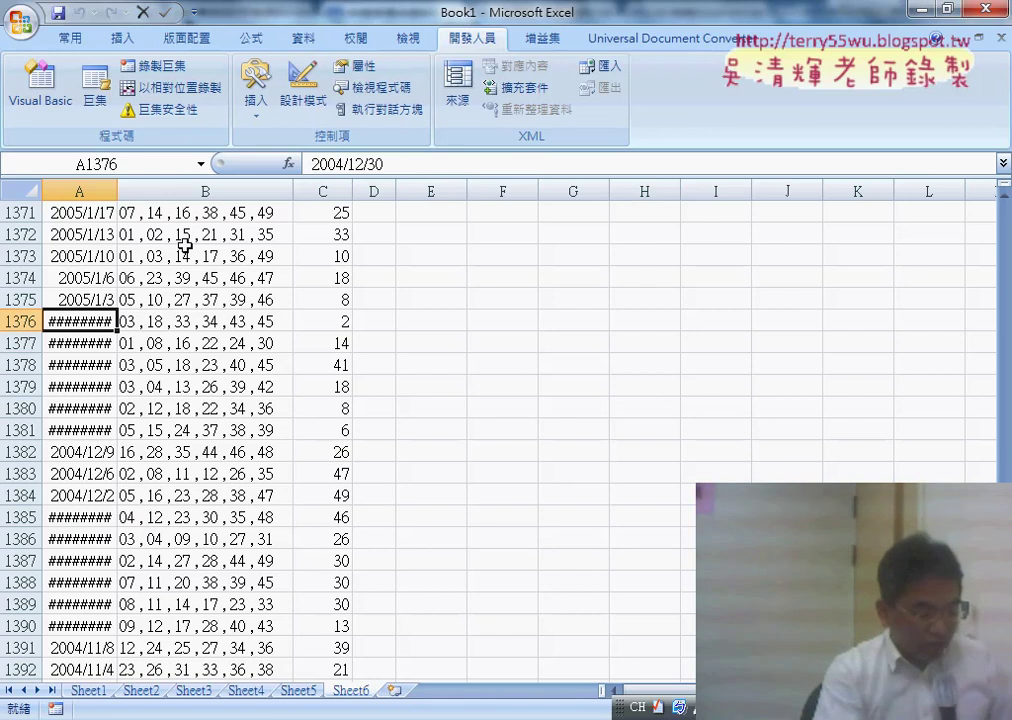
pyautogui.scroll(20, 217, 298)
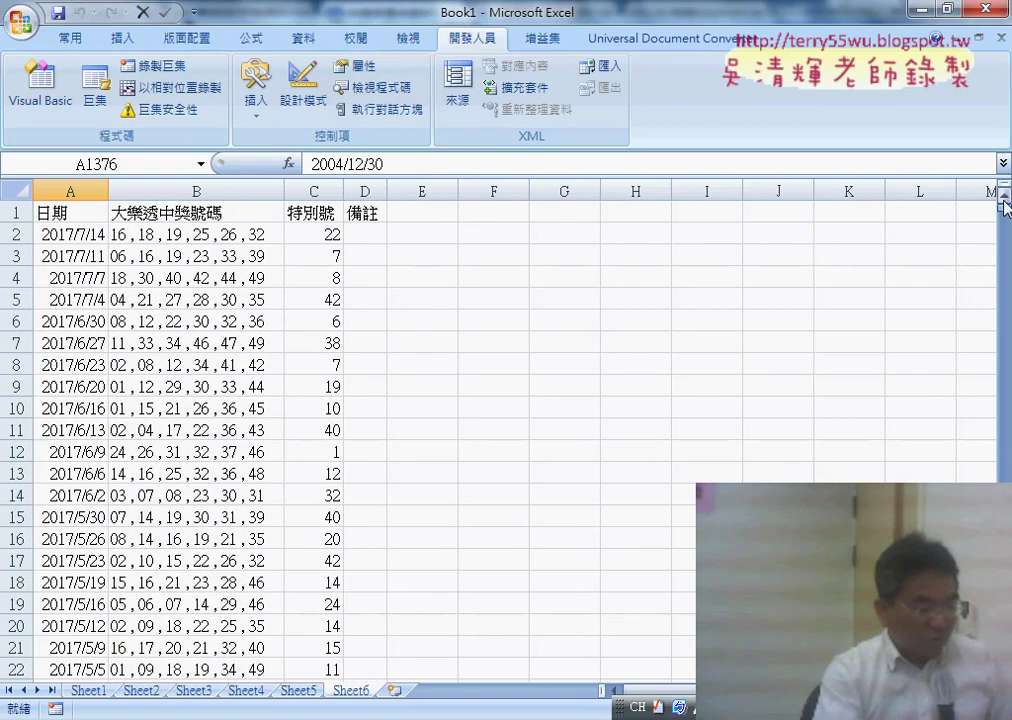
pyautogui.click(219, 235)
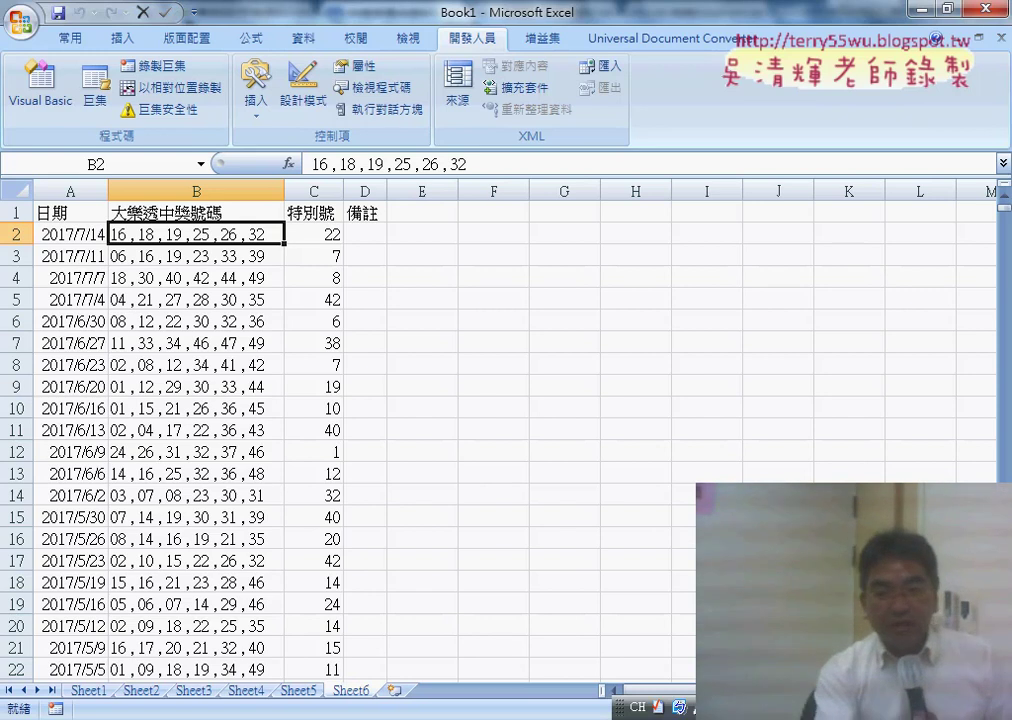
# Step: Scroll to Module2's Sub 批次大樂透下載() and select 批次 in its name
pyautogui.click(660, 540)
pyautogui.scroll(3, 477, 428)
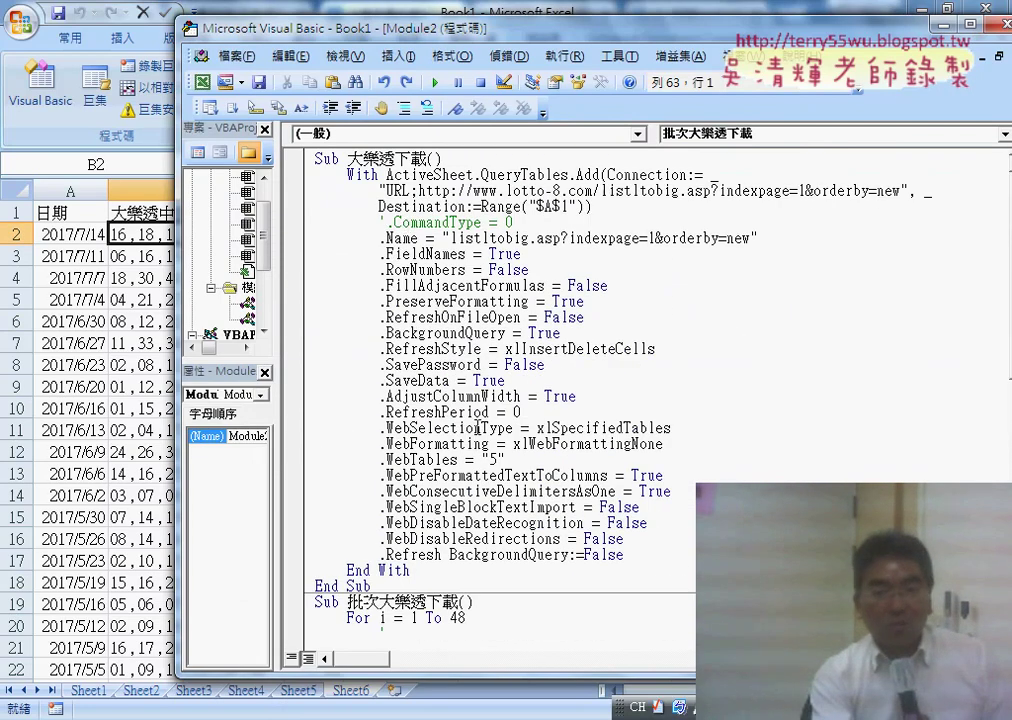
pyautogui.scroll(-3, 476, 269)
pyautogui.scroll(-3, 420, 245)
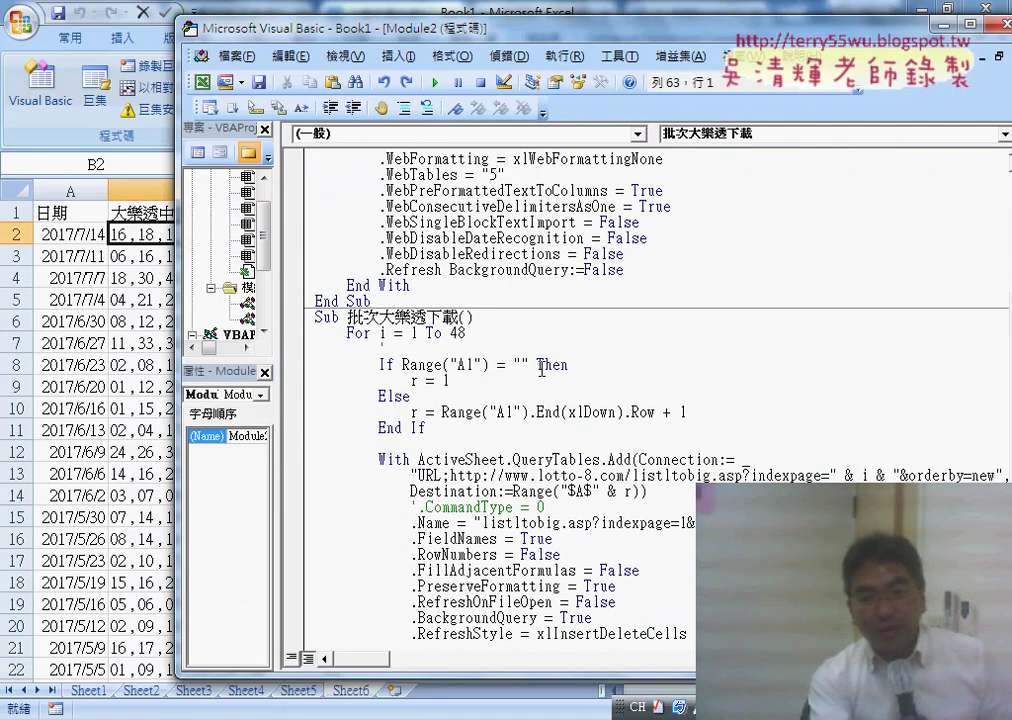
pyautogui.scroll(-2, 350, 221)
pyautogui.moveTo(348, 222); pyautogui.dragTo(379, 222)
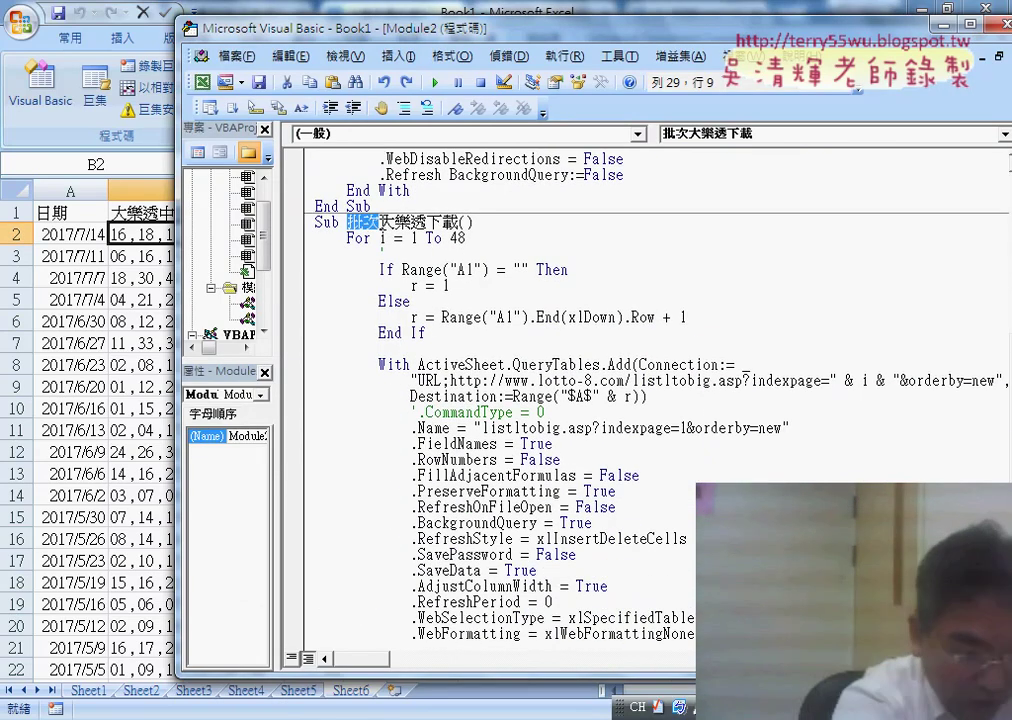